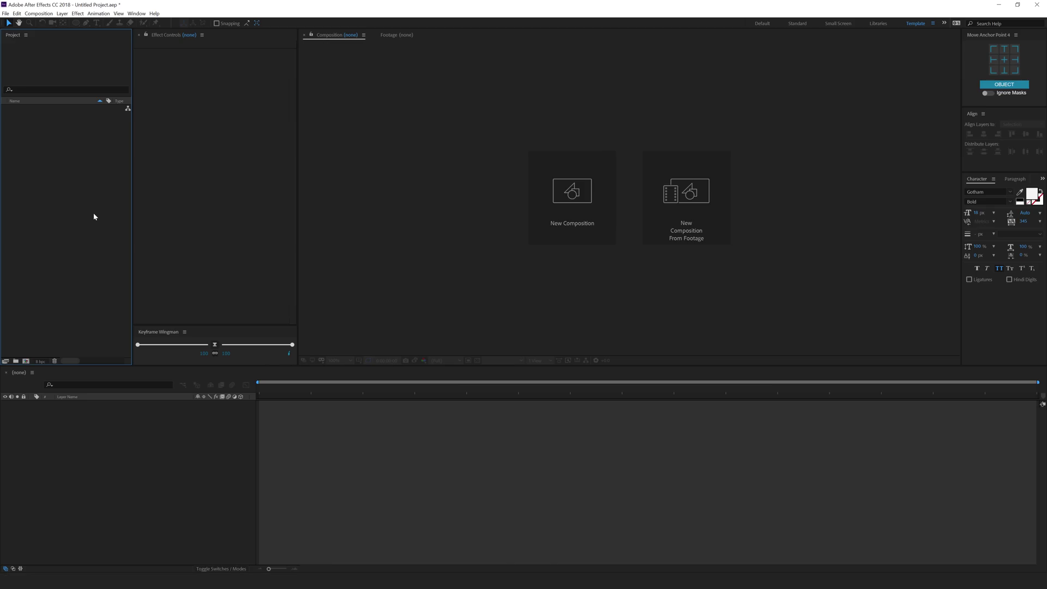
Create a 1920×1080 composition named Title and start a new solid layer
click(25, 362)
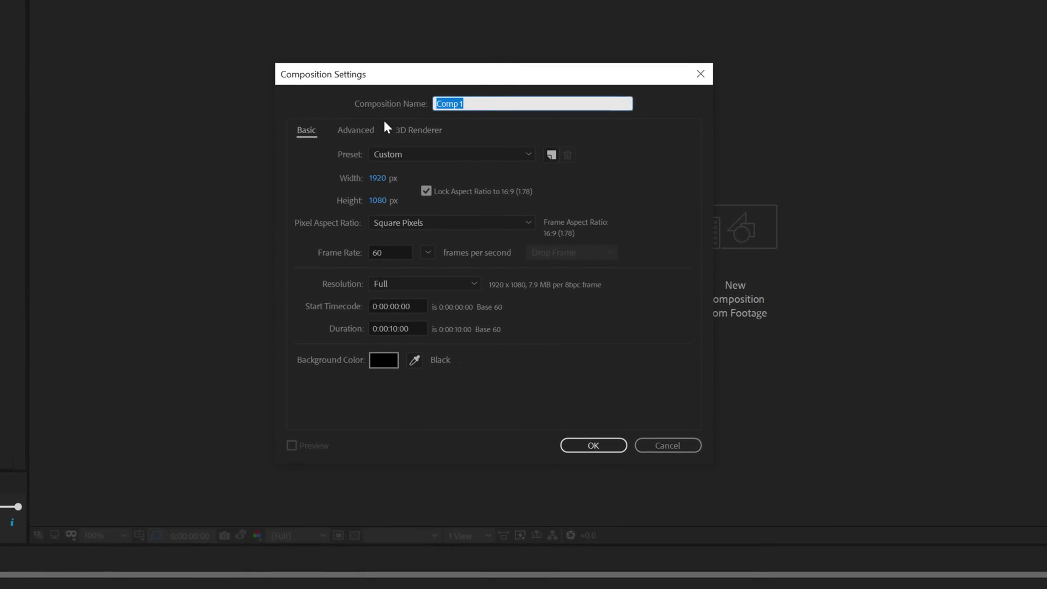
text(Title)
click(591, 446)
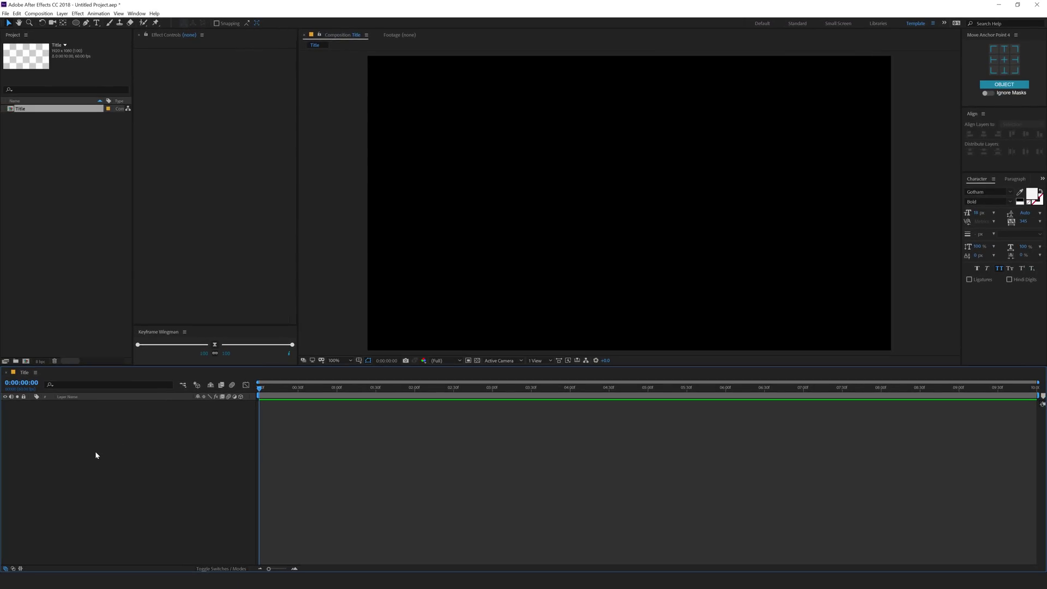
key(ctrl+y)
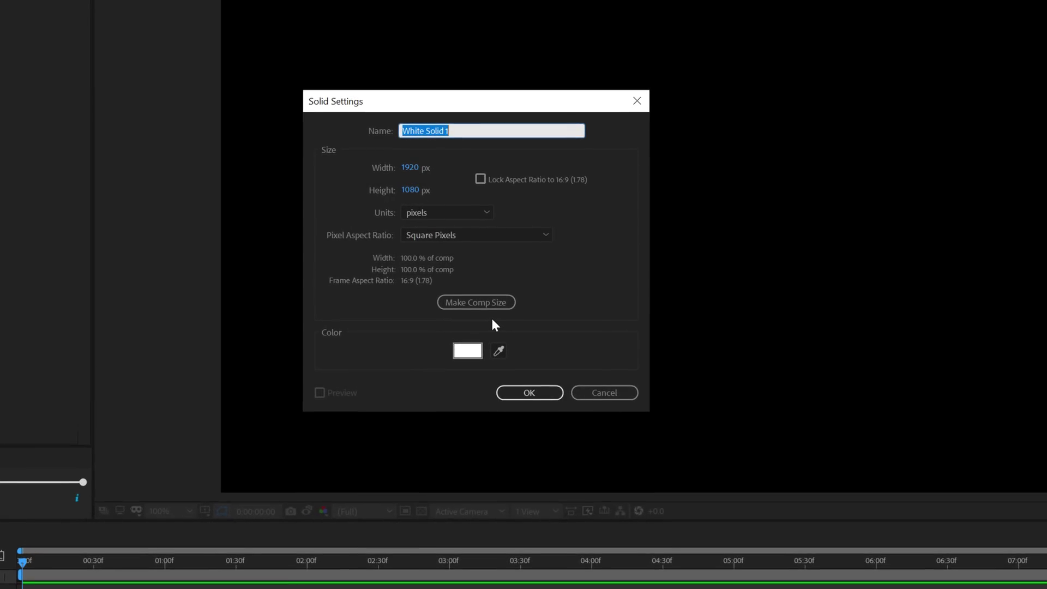
Name the solid BG and apply Gradient Ramp to it from Effects & Presets
text(BG)
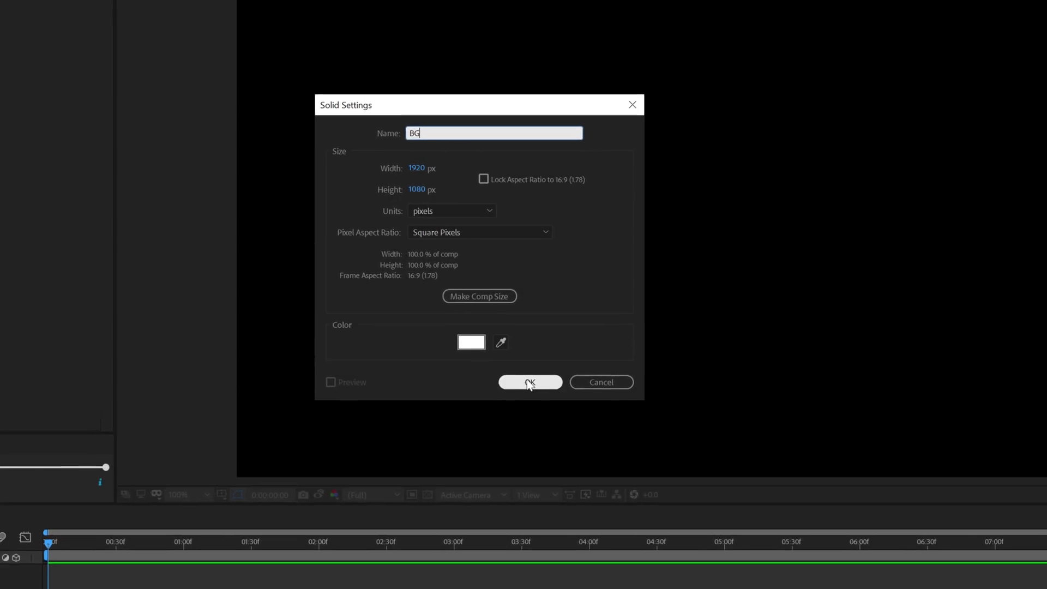
click(532, 390)
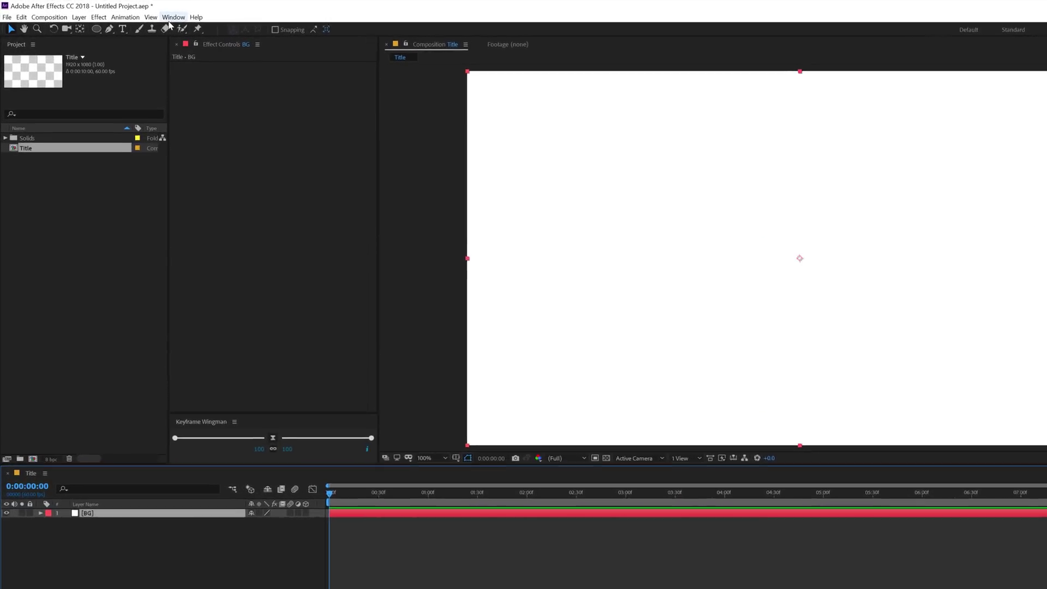
click(126, 17)
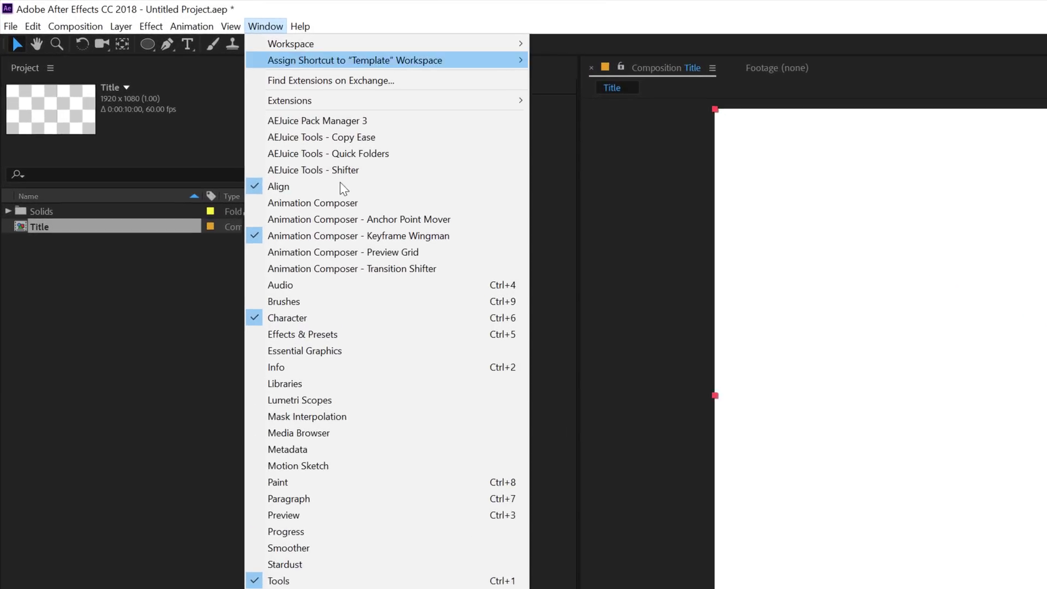
click(308, 347)
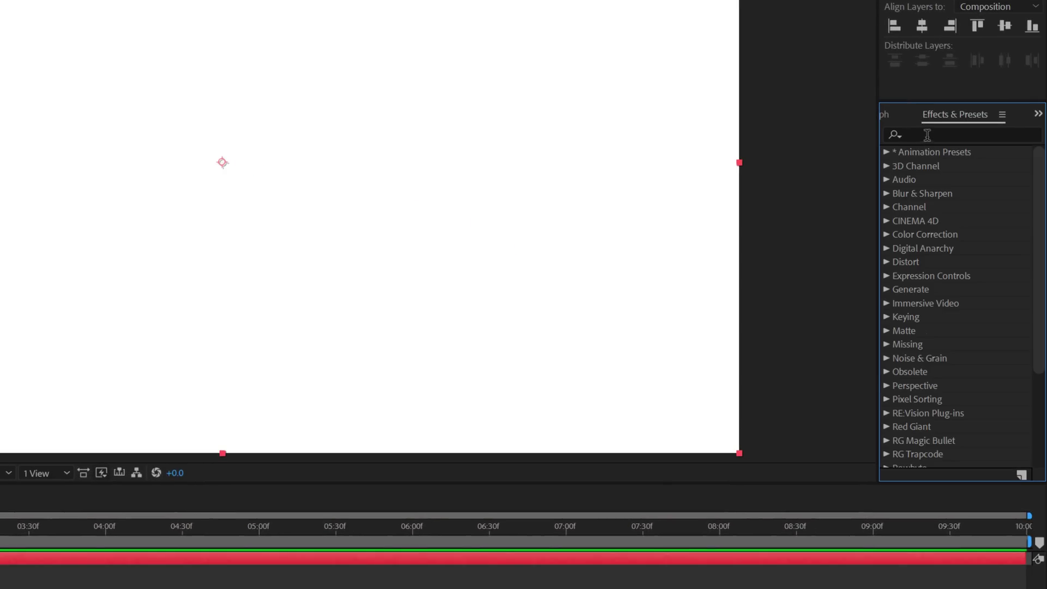
click(927, 135)
text(gra)
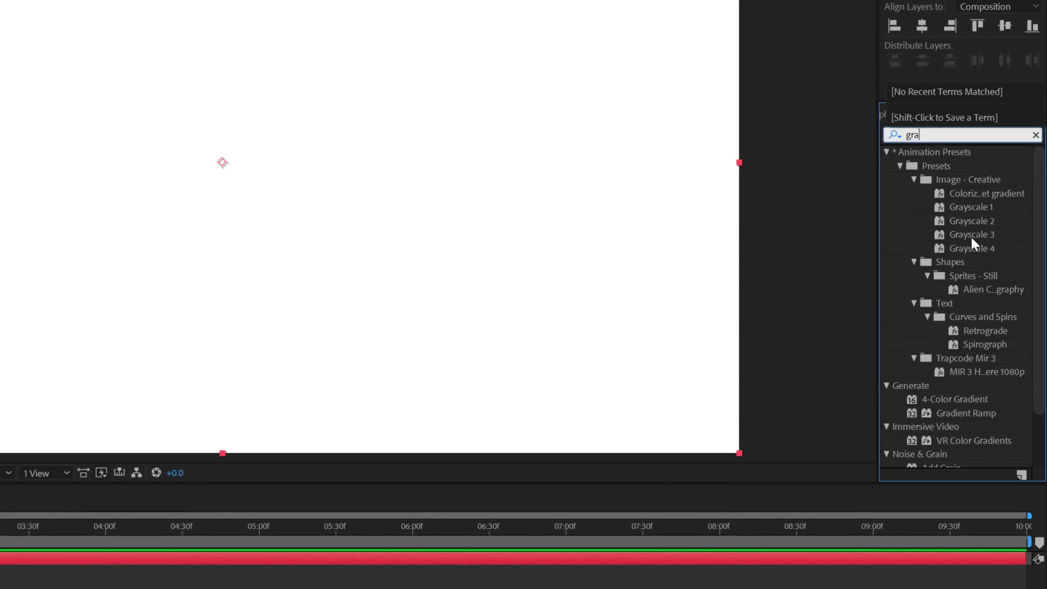
text(d)
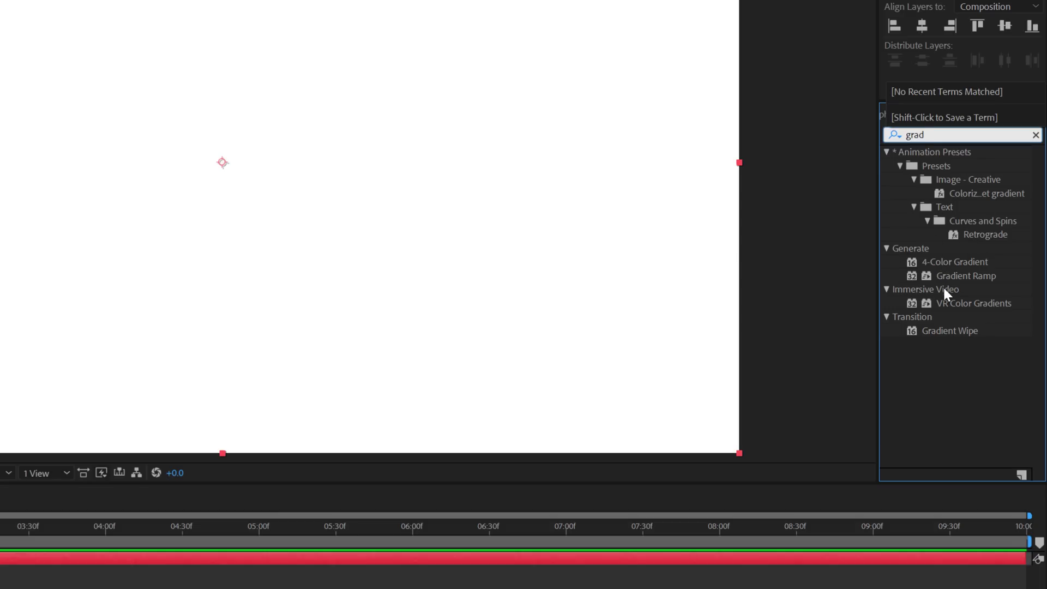
double_click(956, 276)
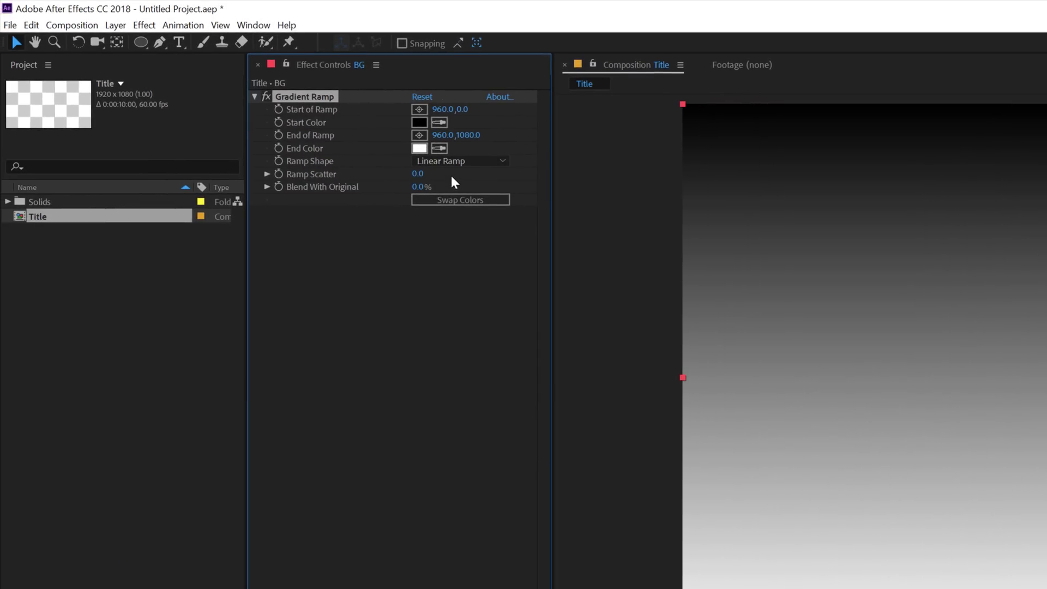
Make the ramp radial, running from the top-left to the bottom-right corner
click(449, 162)
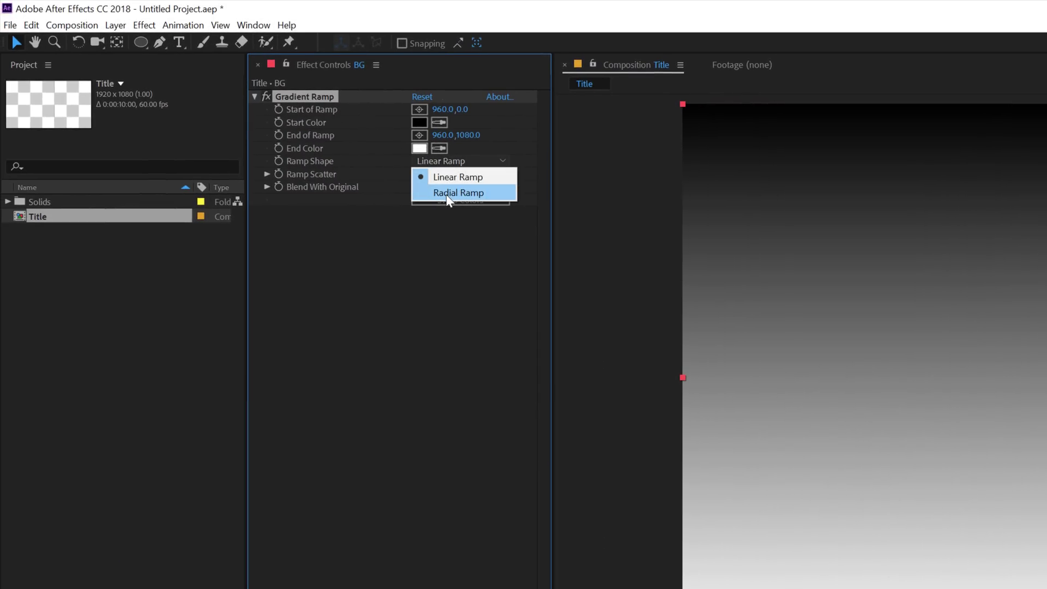
click(446, 193)
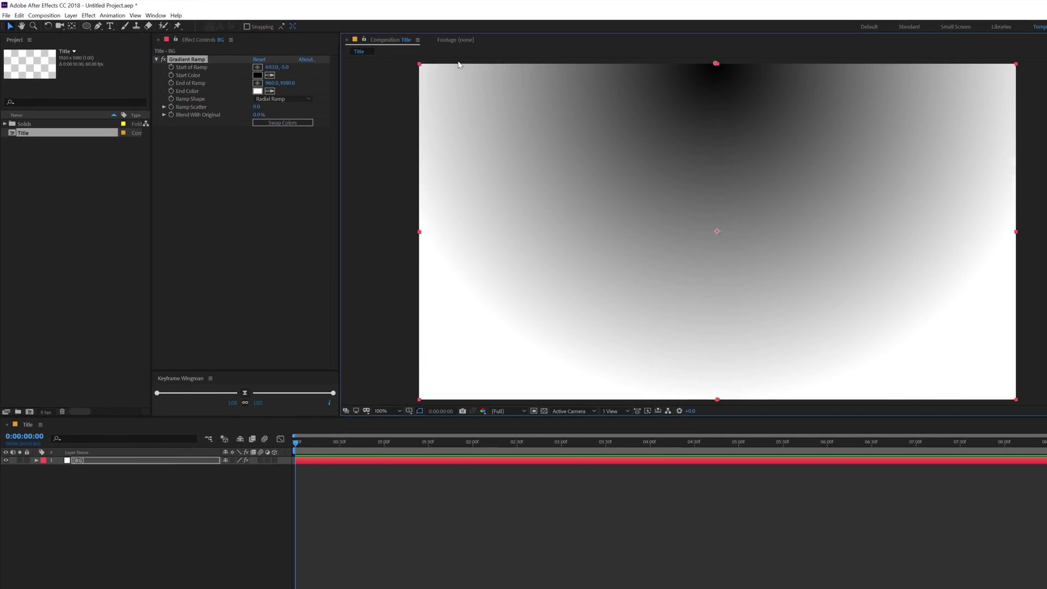
drag(807, 72, 470, 69)
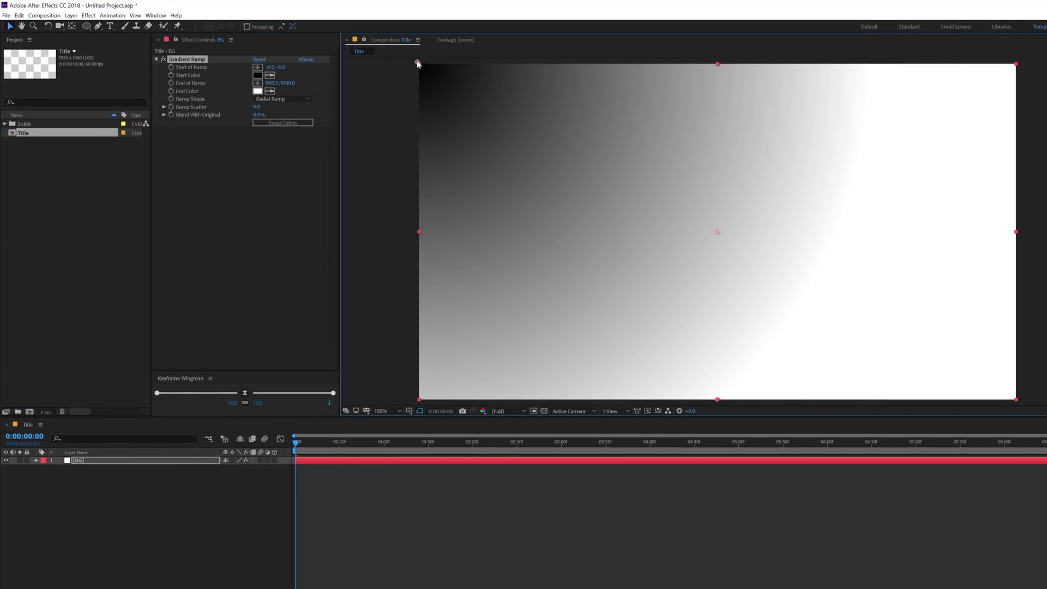
drag(717, 400, 1023, 404)
Set the gradient's start colour to blue and its end colour to blue-violet
click(259, 75)
click(499, 263)
click(479, 212)
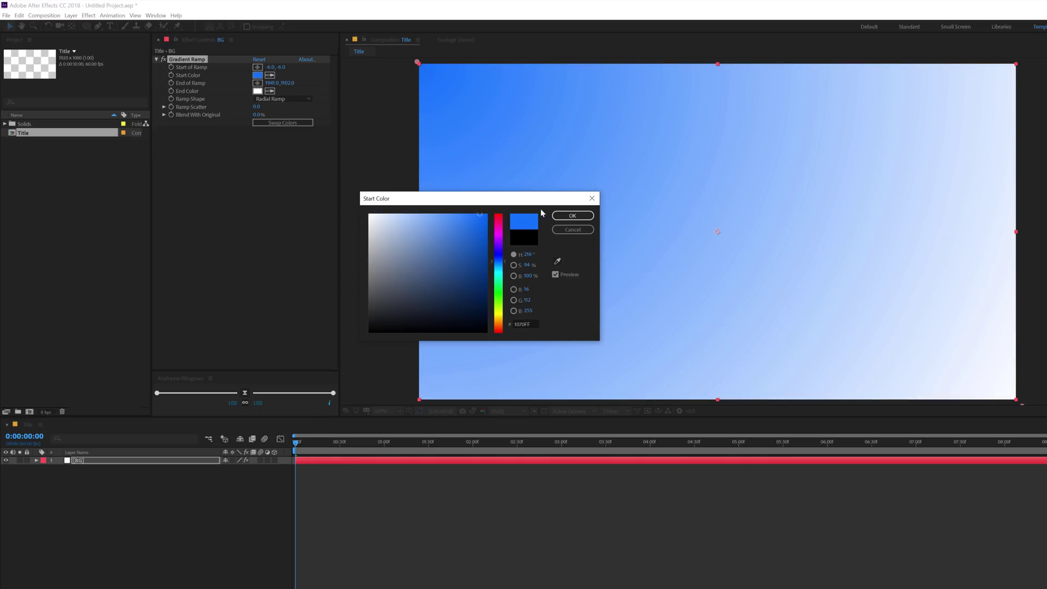
click(573, 215)
click(258, 91)
mouse_move(497, 257)
mouse_down()
mouse_move(498, 242)
mouse_move(464, 210)
mouse_move(472, 214)
mouse_up()
click(469, 216)
drag(500, 251, 497, 256)
click(573, 215)
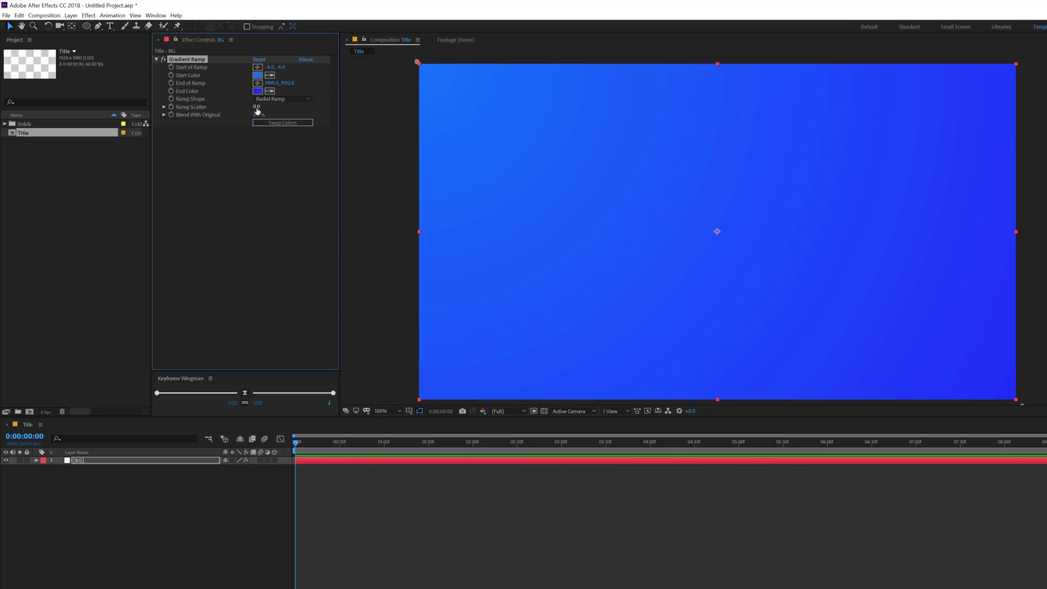
Set Ramp Scatter to 200 and deselect the BG layer
click(257, 107)
text(200)
click(254, 169)
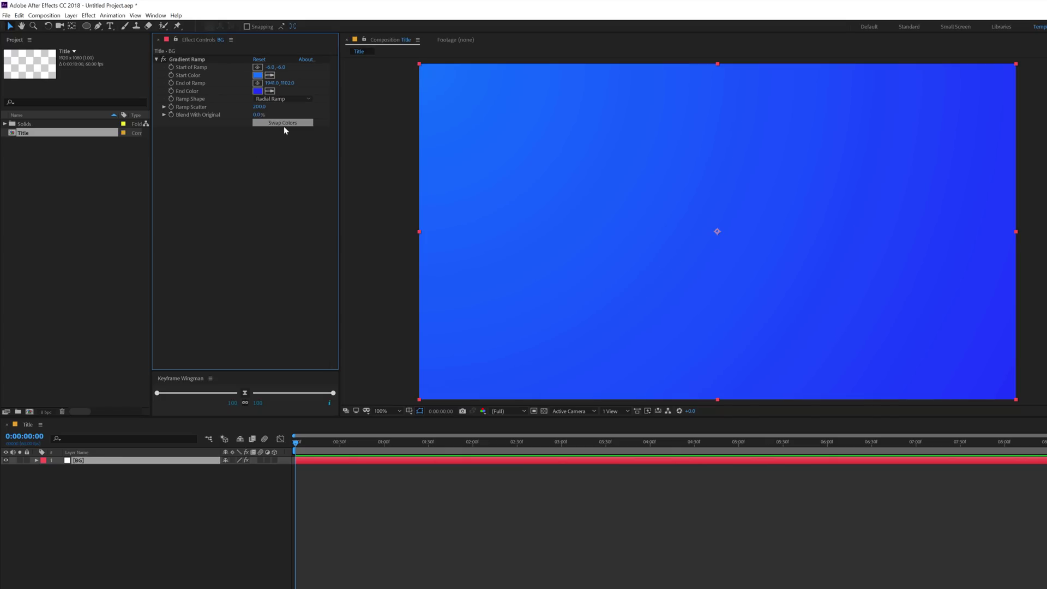
click(100, 529)
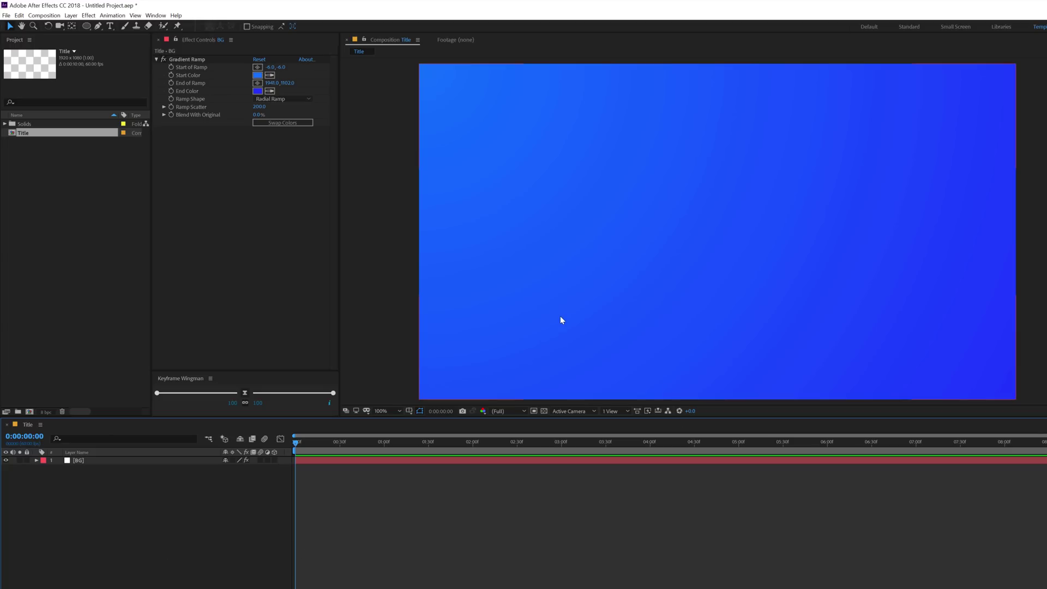
Start a text layer set to Gobold Regular at 200 px
click(111, 29)
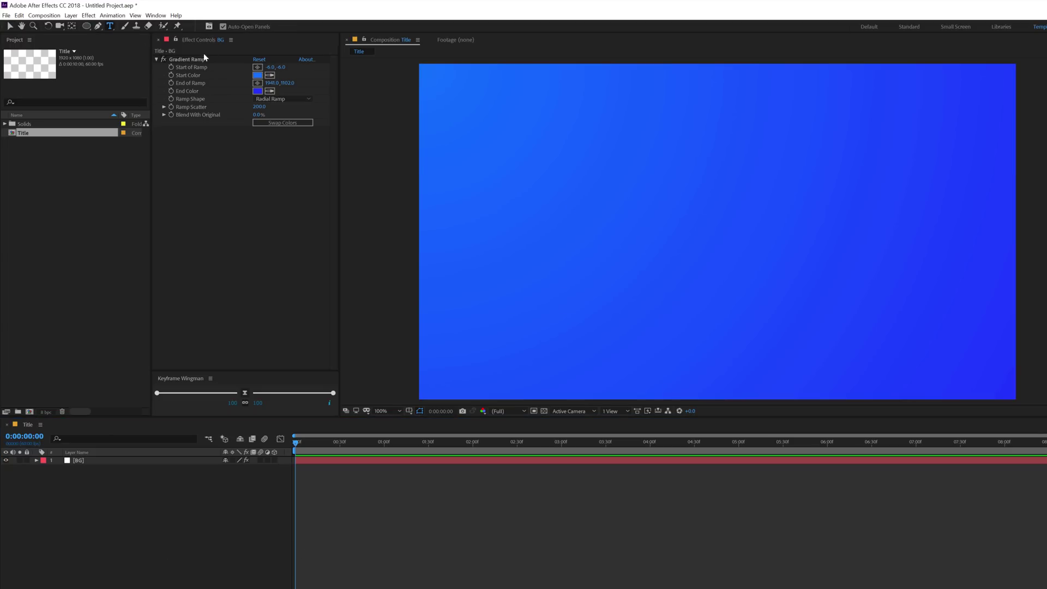
click(629, 242)
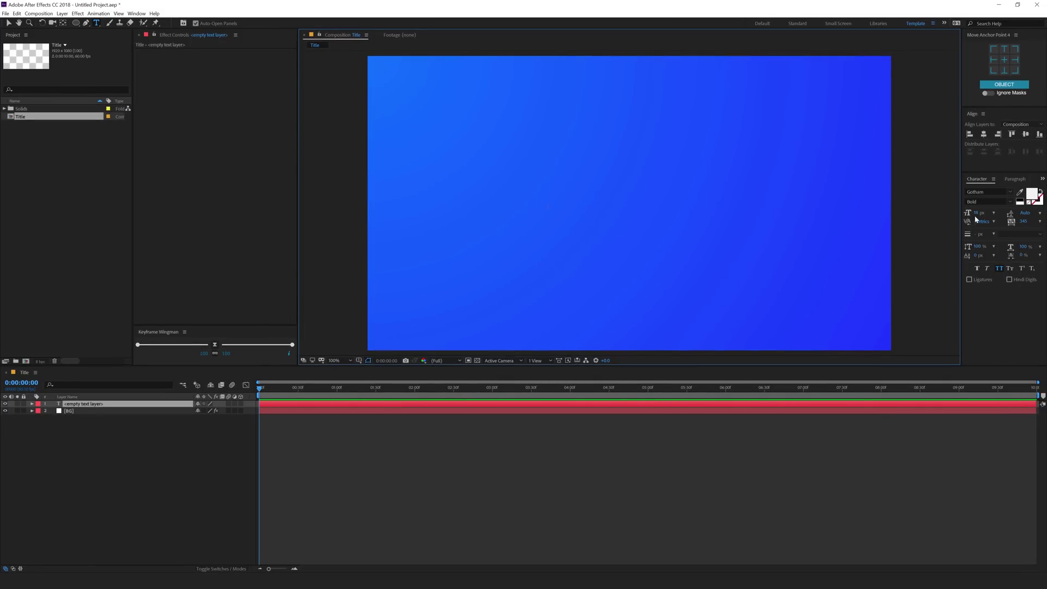
mouse_move(975, 215)
mouse_down()
mouse_move(1005, 210)
mouse_move(977, 210)
mouse_up()
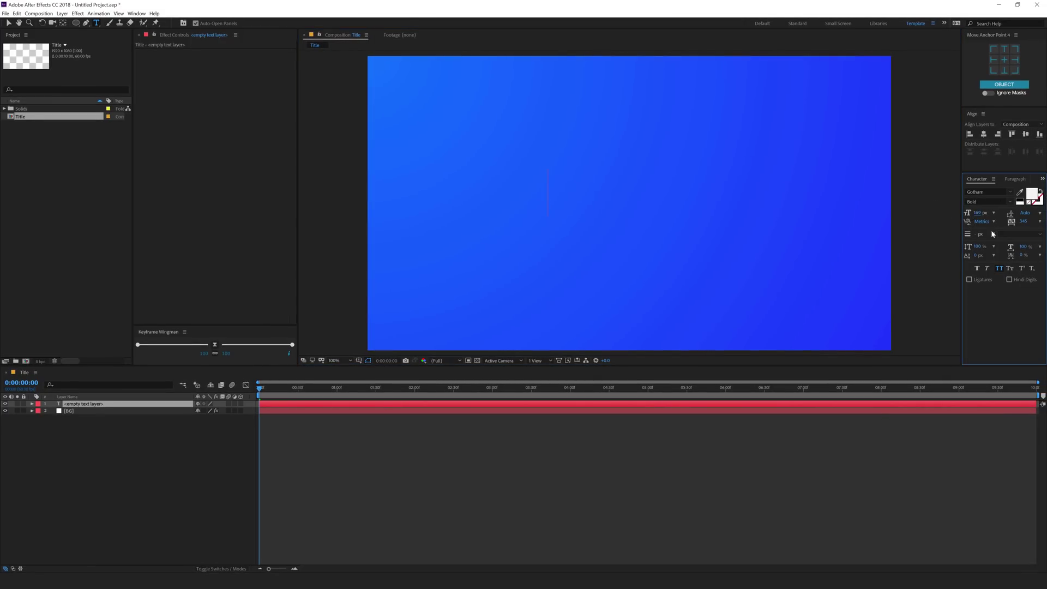
click(980, 212)
text(2)
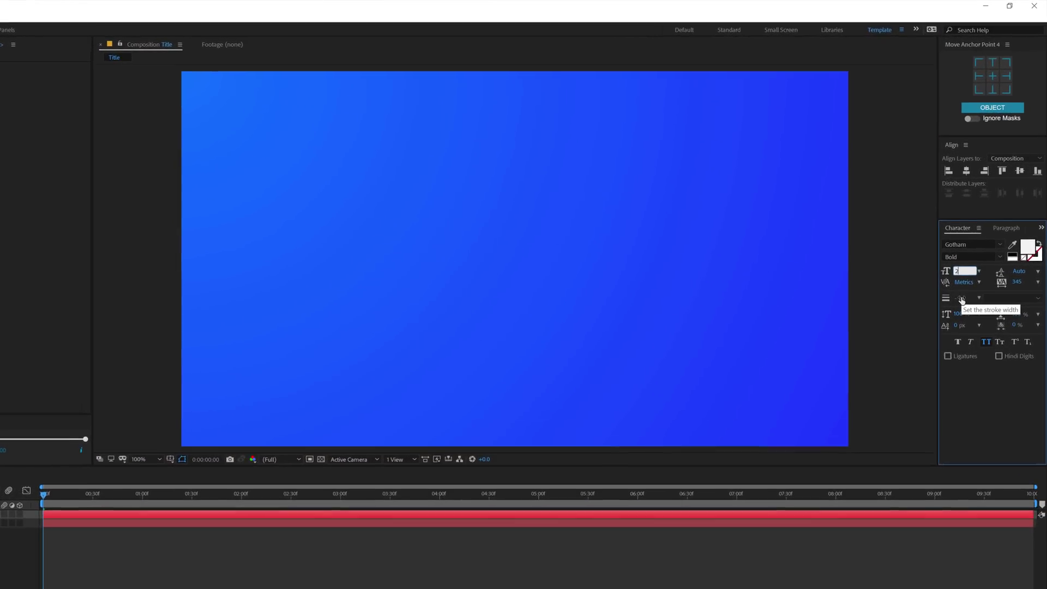
text(00)
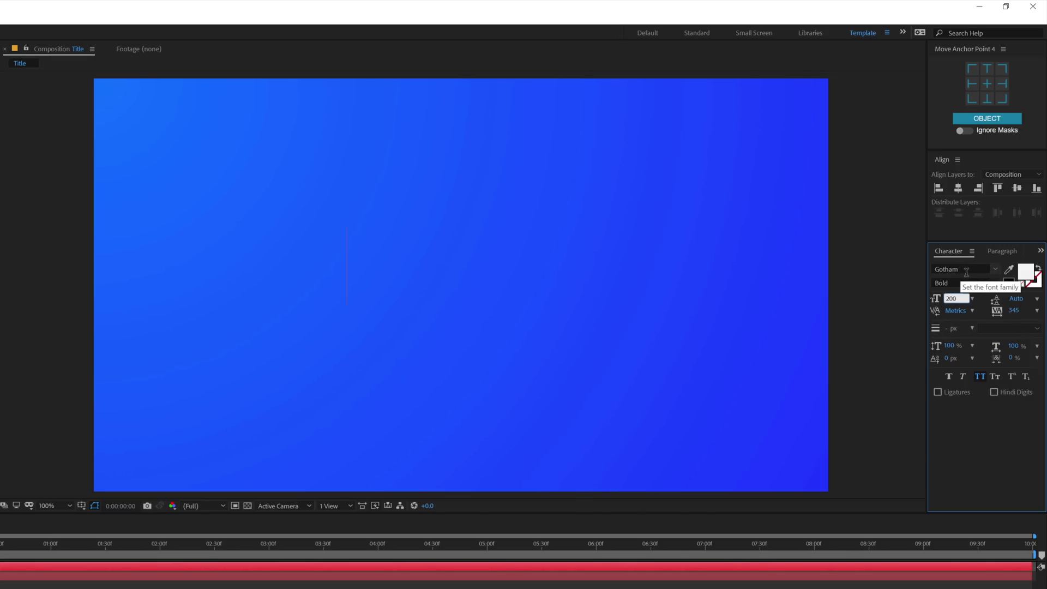
click(964, 269)
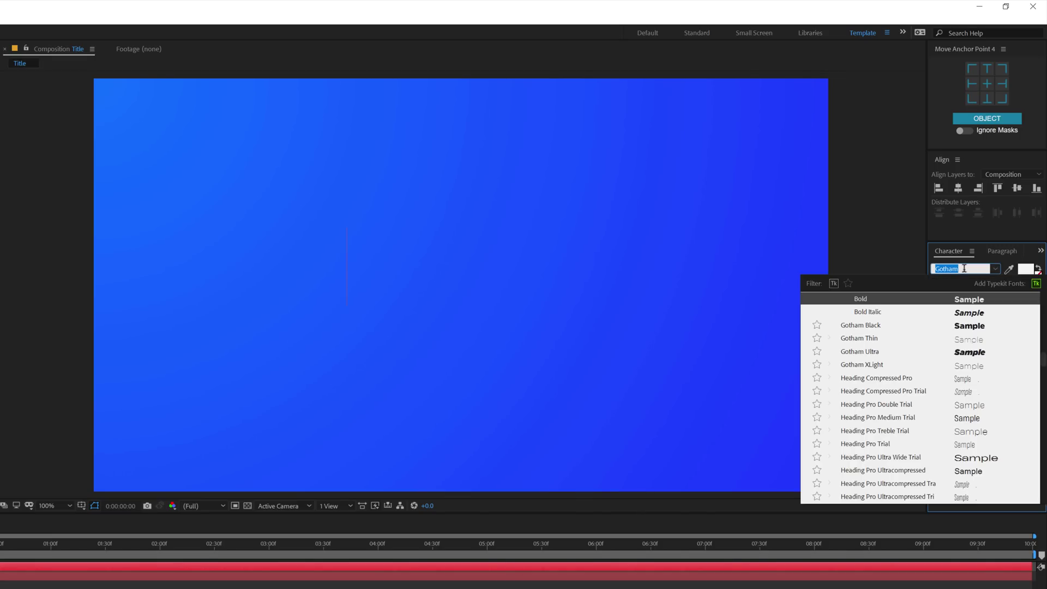
text(go)
text(tham)
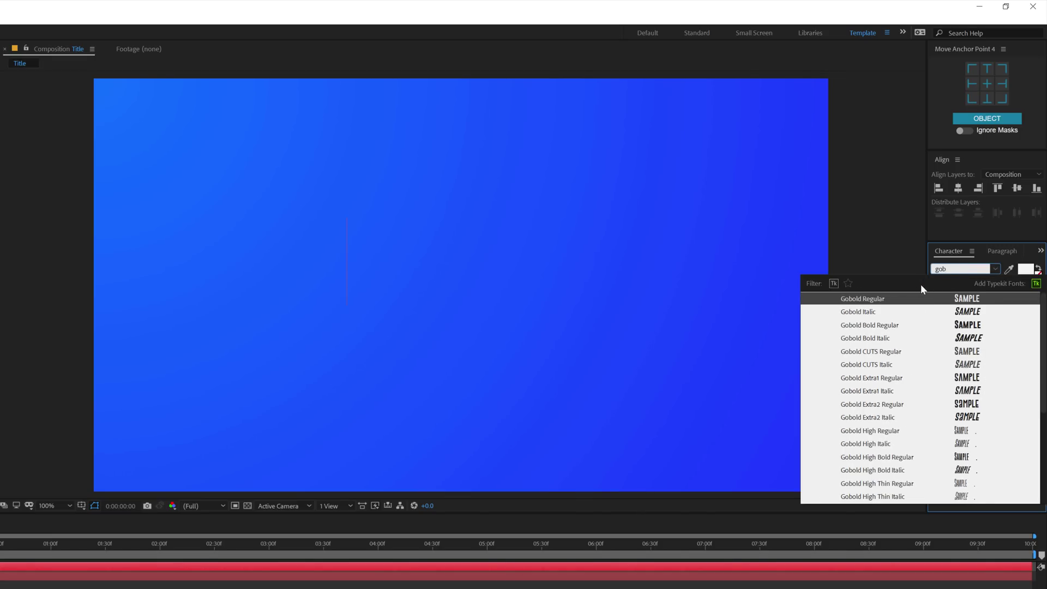
click(883, 298)
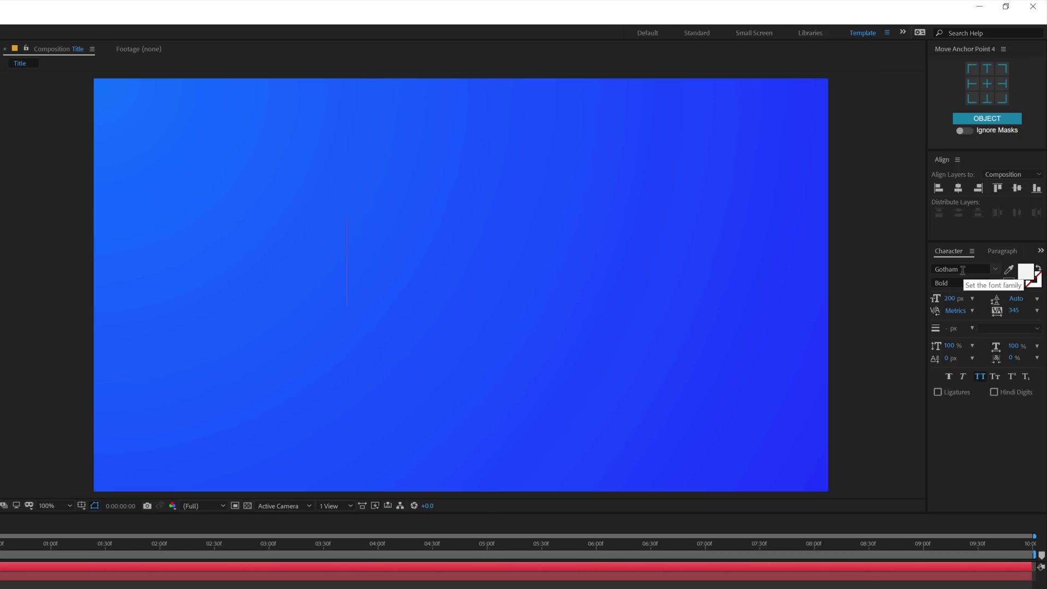
key(Up)
Type DESIGN and centre it horizontally and vertically in the composition
text(DESIGN)
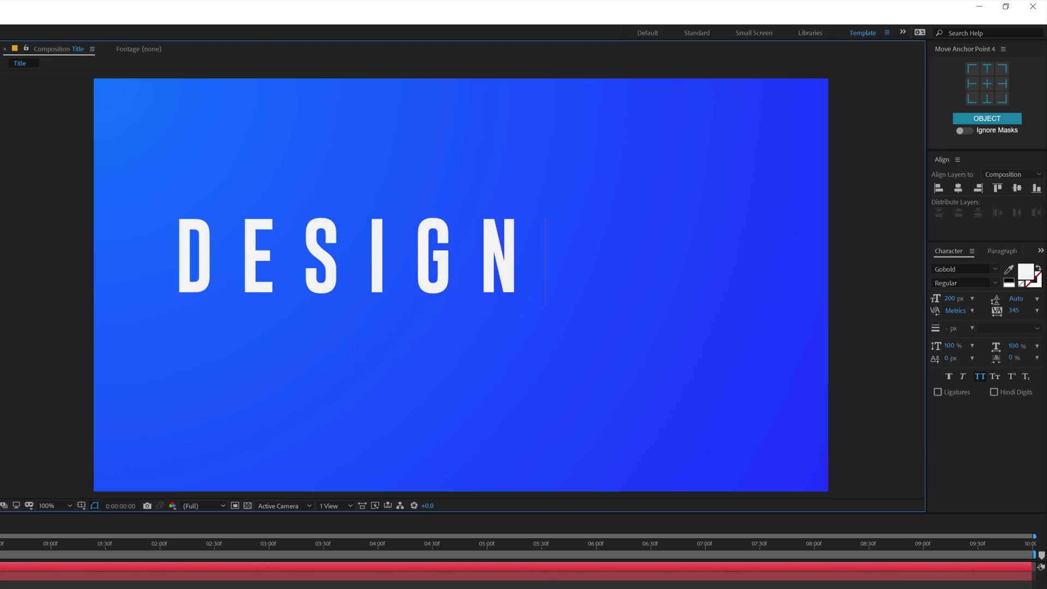
key(Escape)
click(962, 188)
click(1018, 189)
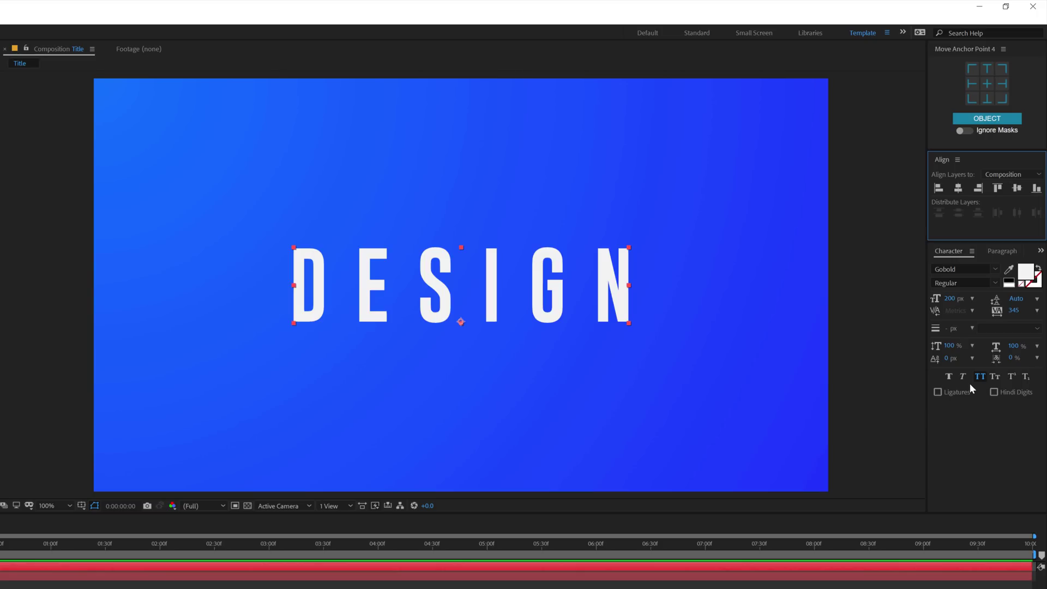
Centre the text's anchor point and set tracking to 0
click(987, 83)
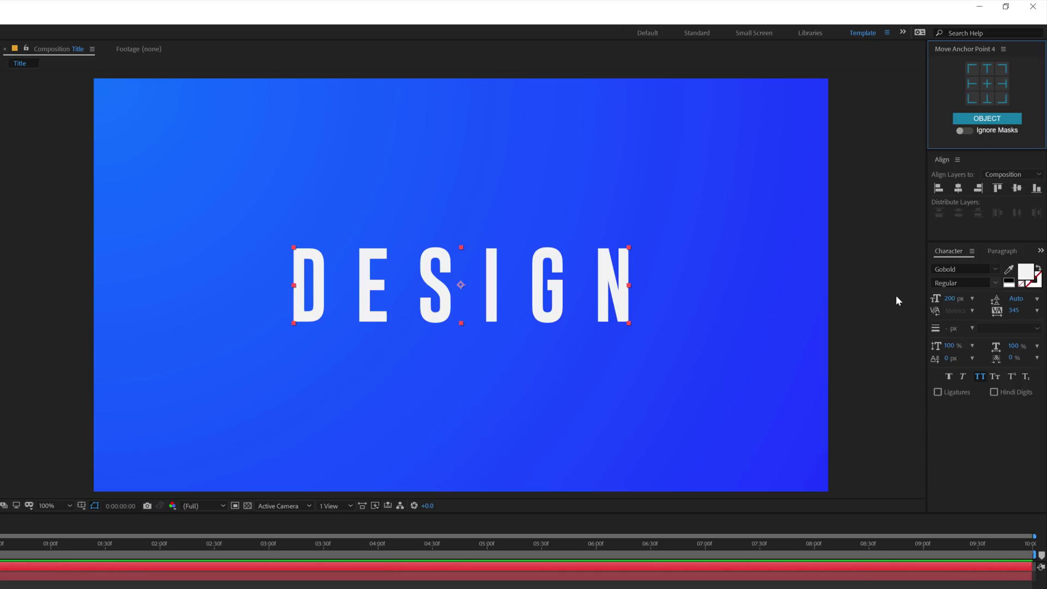
click(1011, 311)
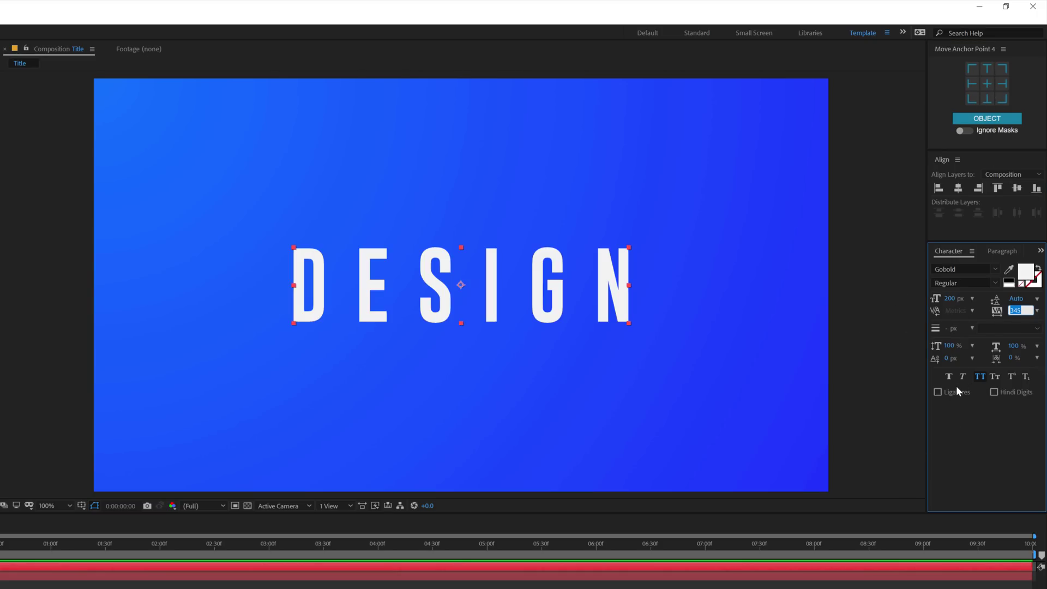
text(0)
key(Return)
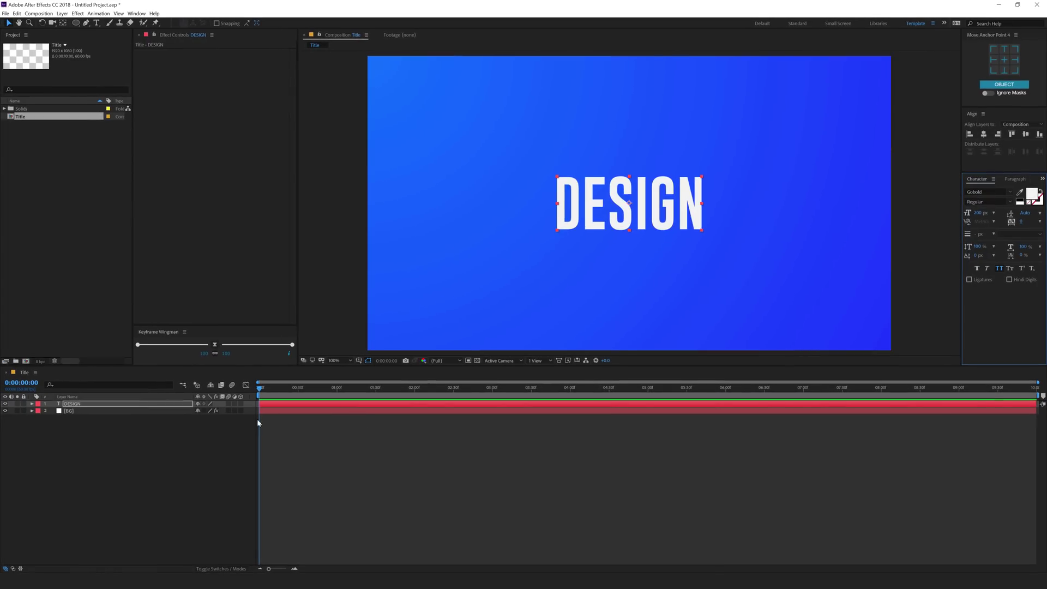
Add a Position animator to the DESIGN text layer
click(169, 430)
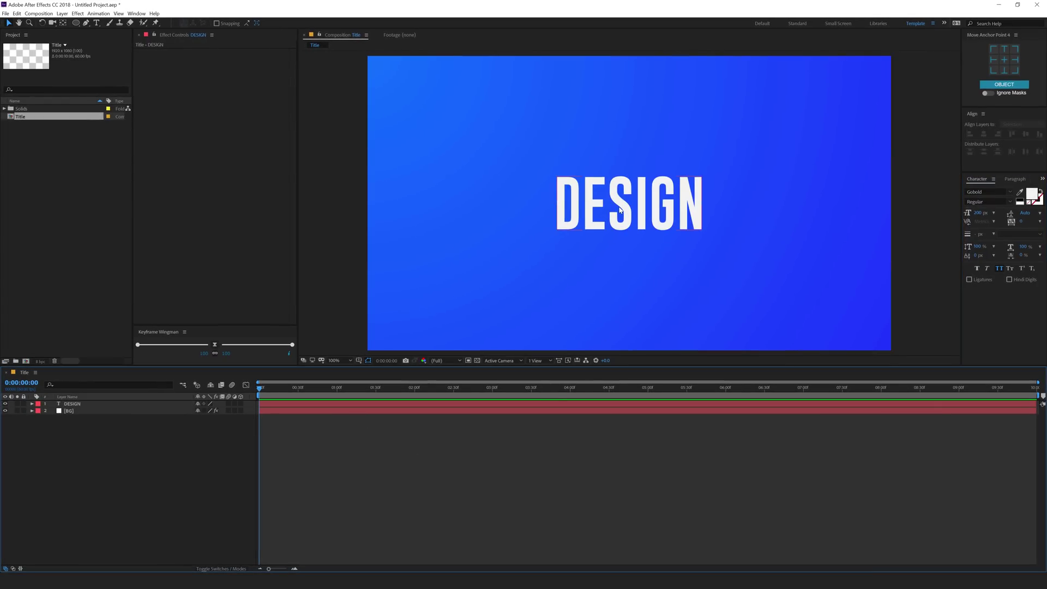
click(50, 462)
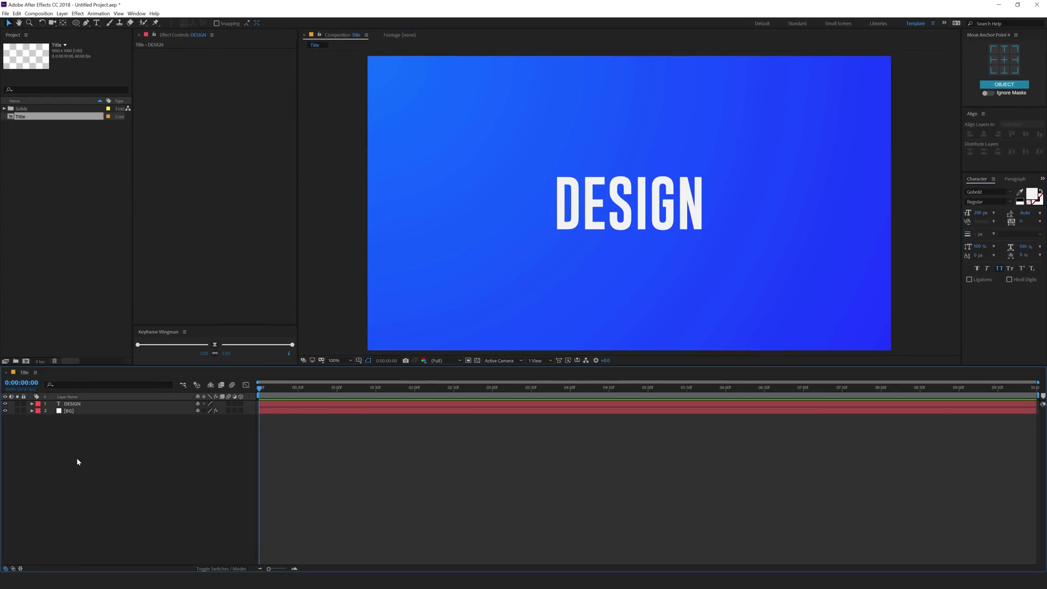
click(32, 403)
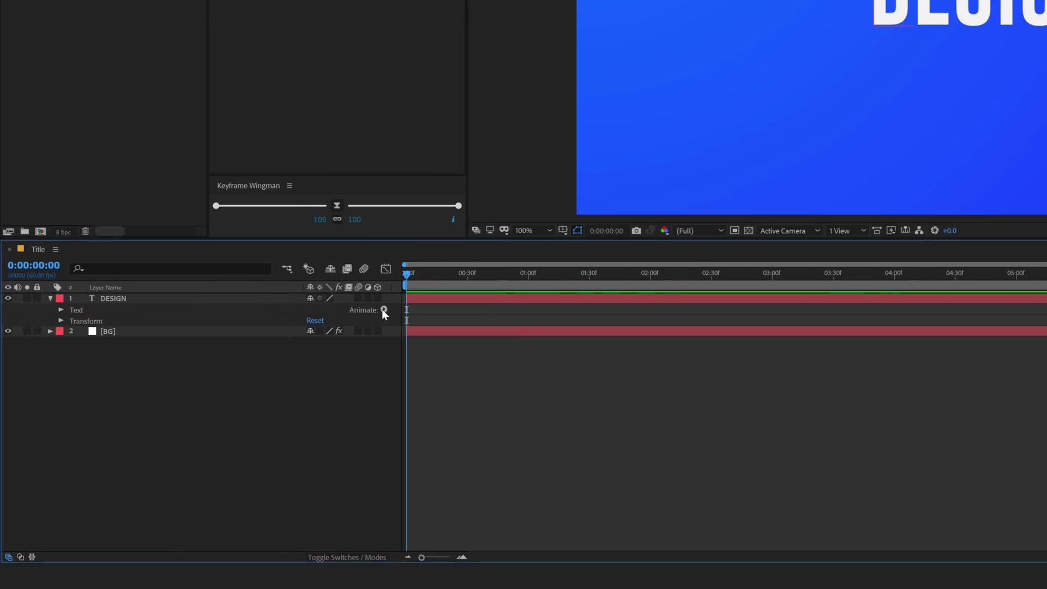
click(245, 410)
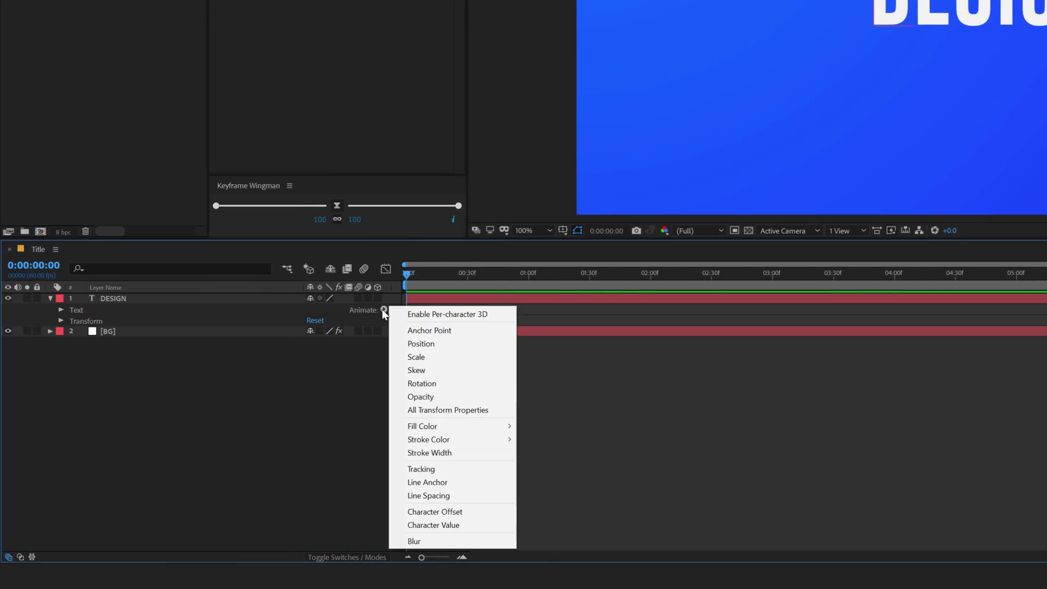
click(426, 344)
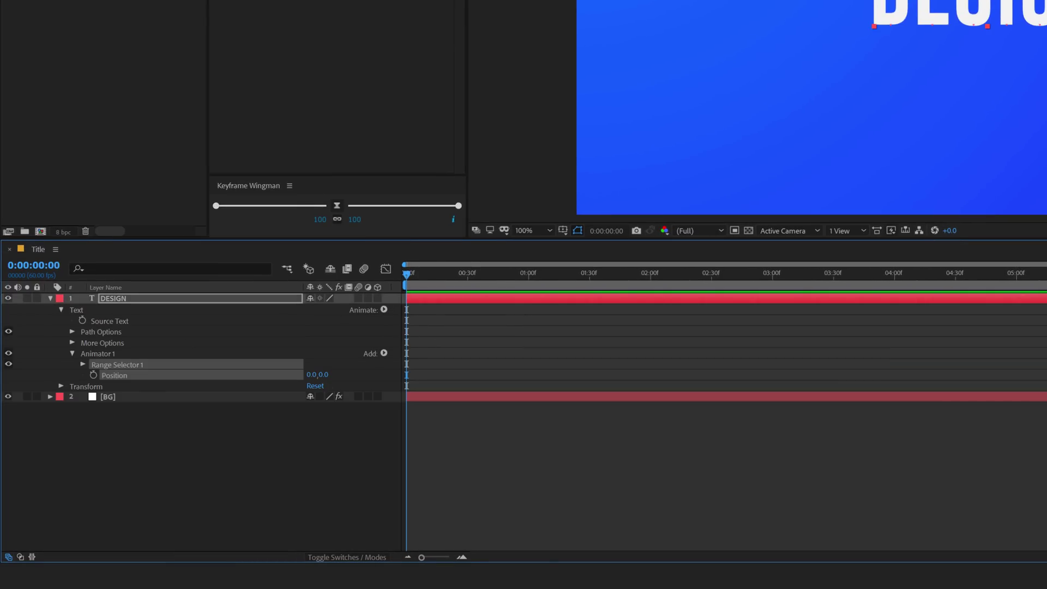
Rename the animator Up, set its Position to 0, 50, and reveal Range Selector 1
click(95, 354)
key(Return)
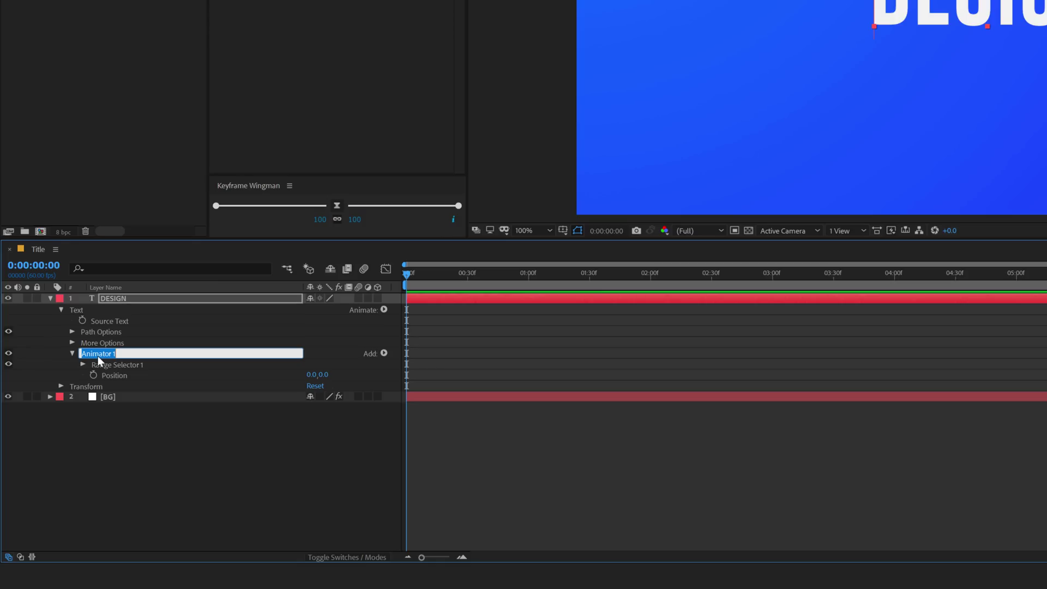
text(Up)
click(126, 420)
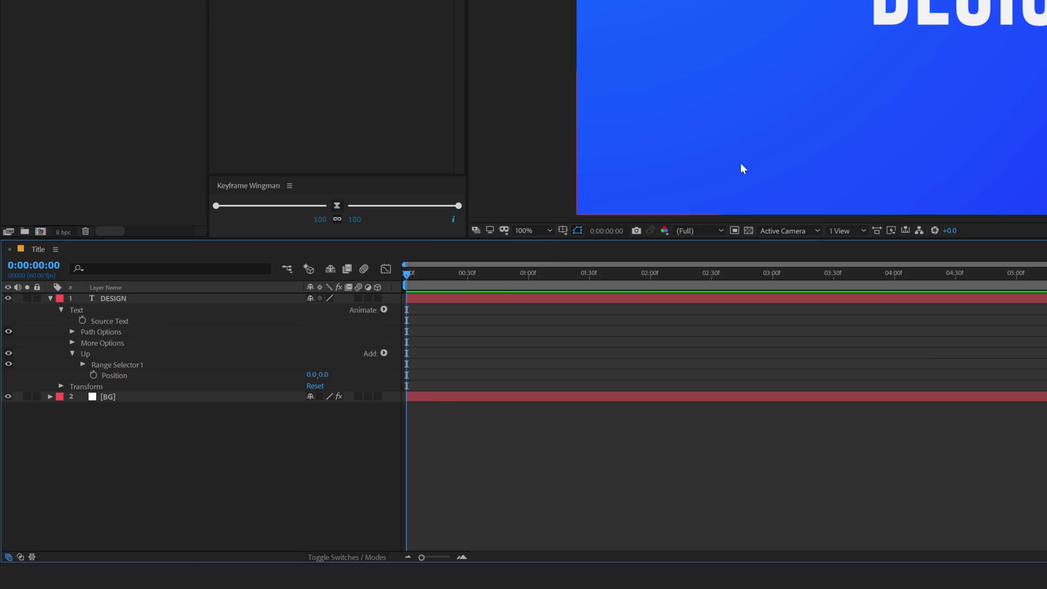
click(324, 375)
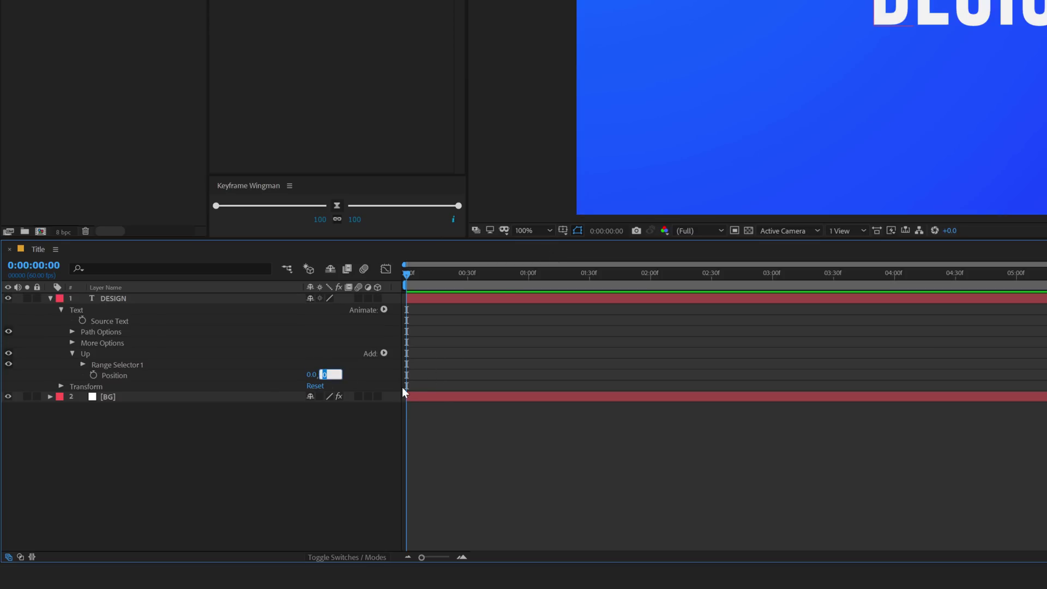
text(50)
key(Return)
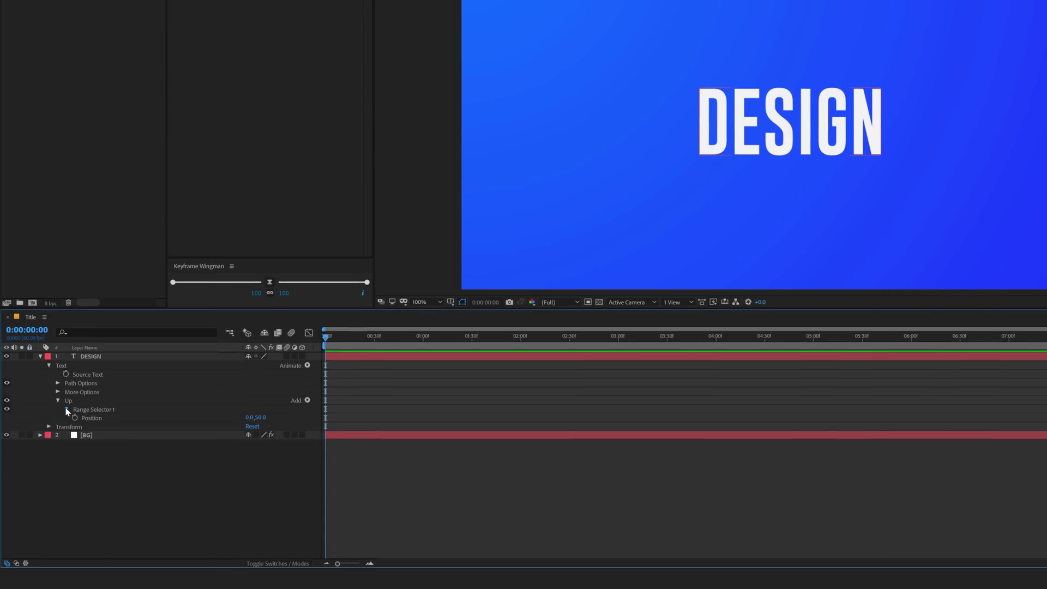
click(66, 410)
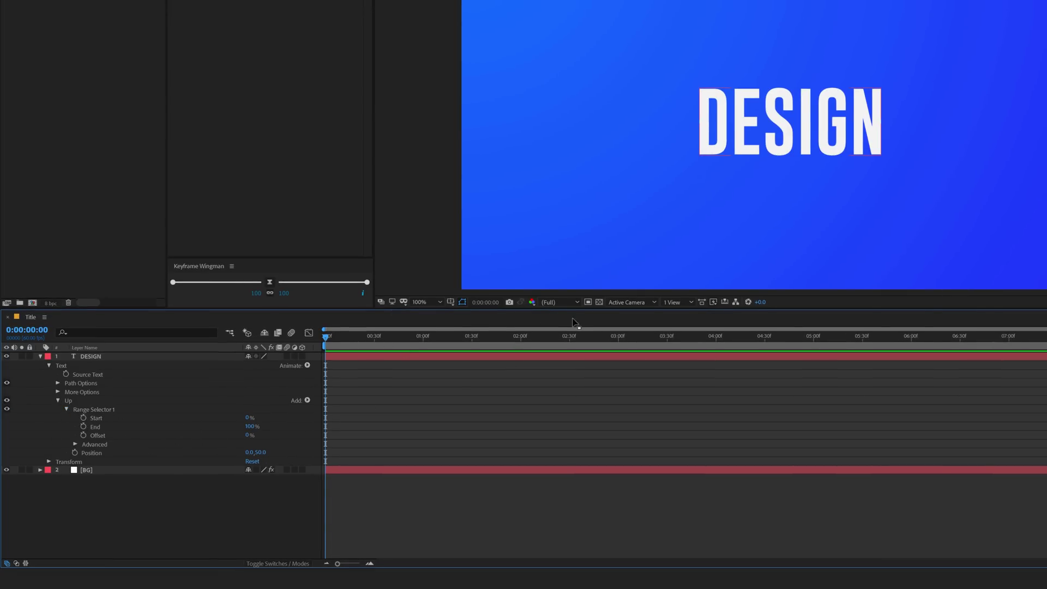
Keyframe the Range Selector Offset from 0% at 1 s to 25% at 2 s, then scrub to preview
drag(412, 345, 423, 343)
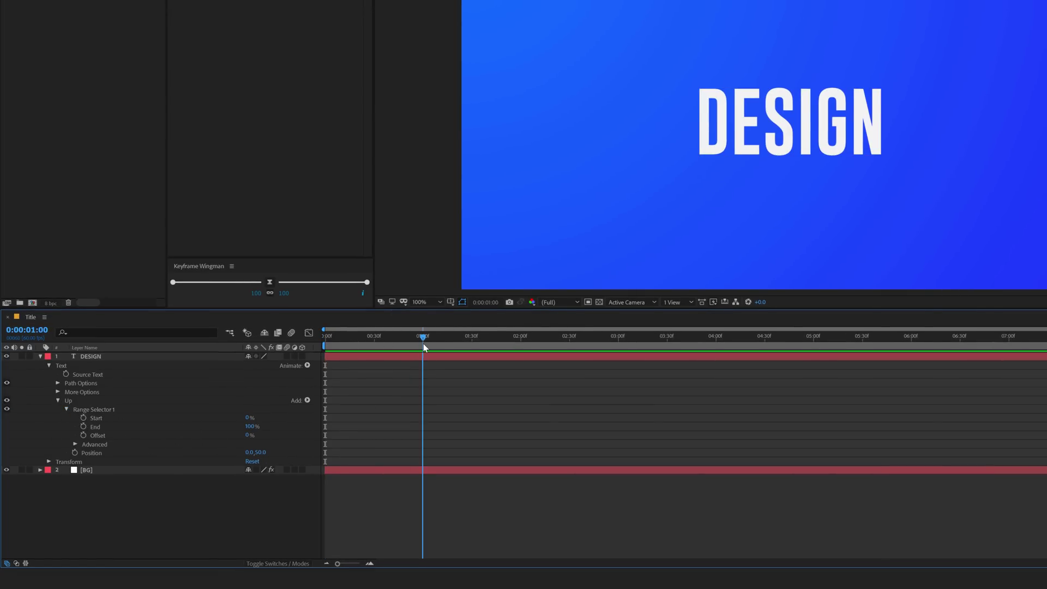
click(84, 435)
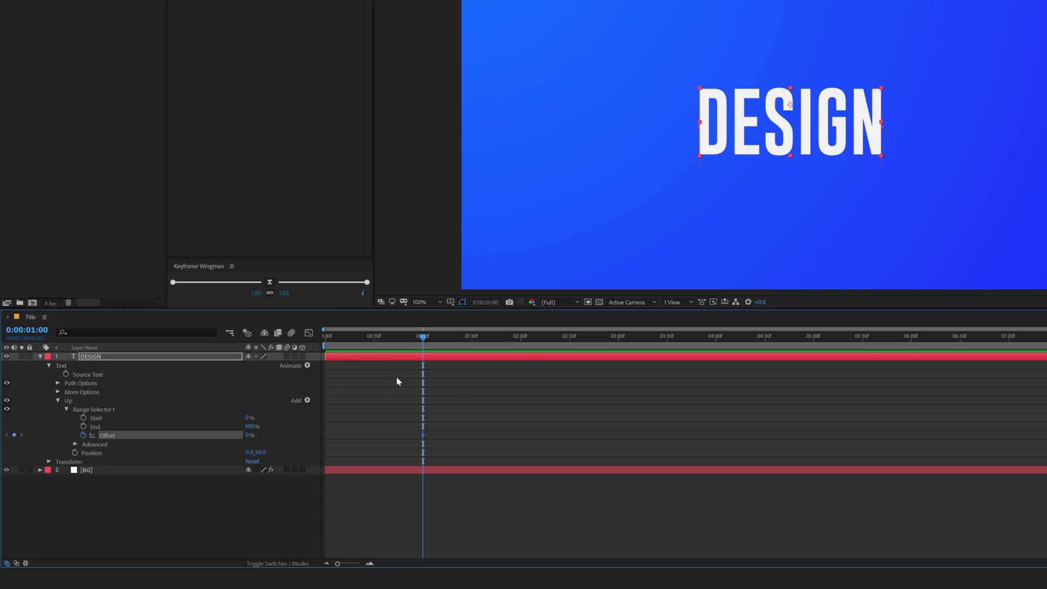
drag(425, 338, 520, 355)
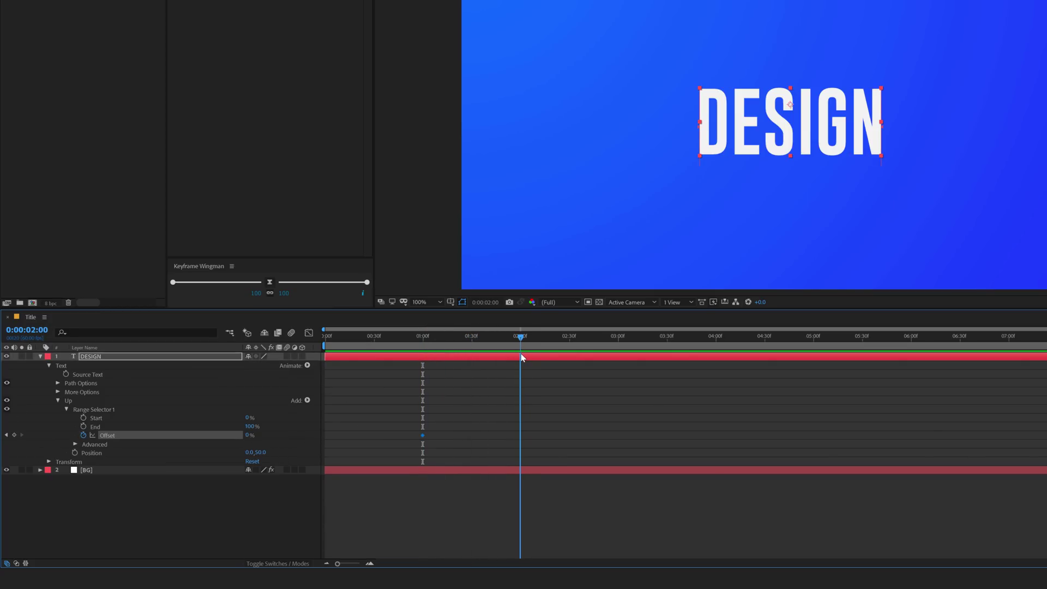
click(249, 435)
text(25)
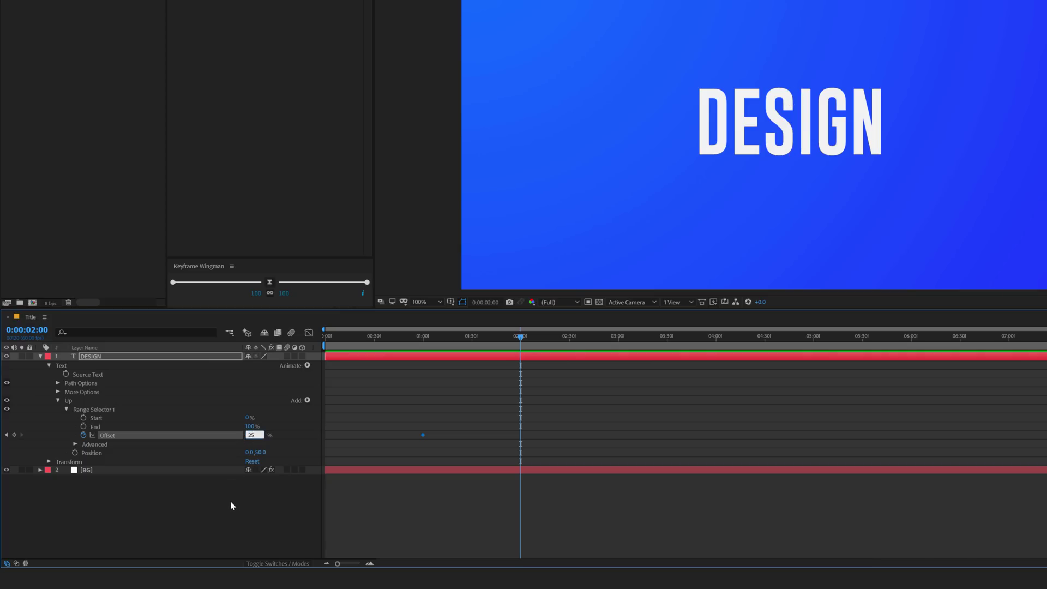
click(230, 506)
click(435, 341)
drag(454, 349, 502, 353)
click(531, 359)
Turn on Randomize Order with Random Seed 31 and scrub to preview the shuffled letters
click(74, 444)
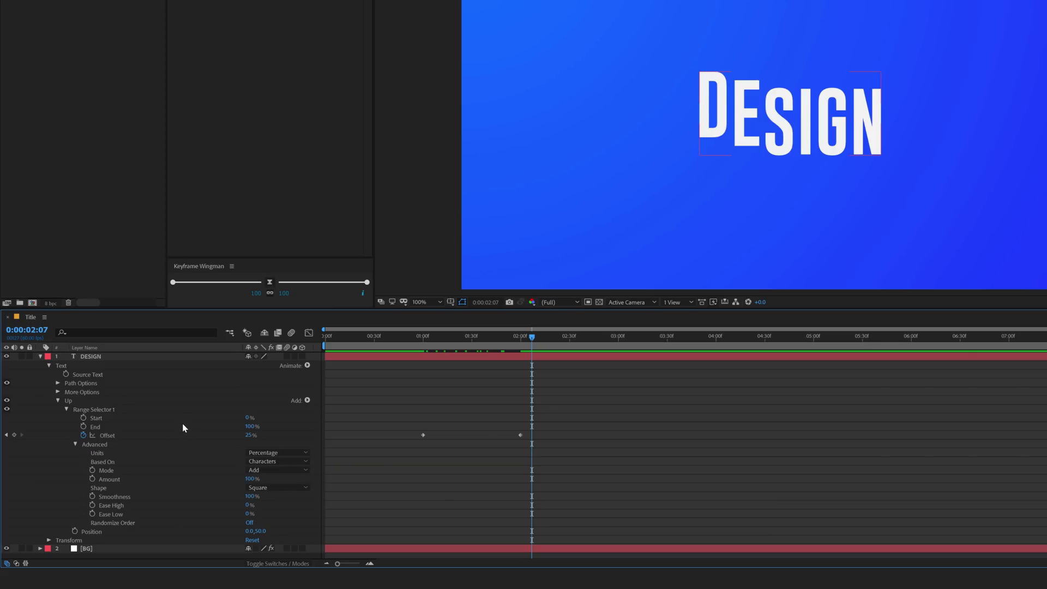
click(250, 523)
drag(427, 347, 537, 347)
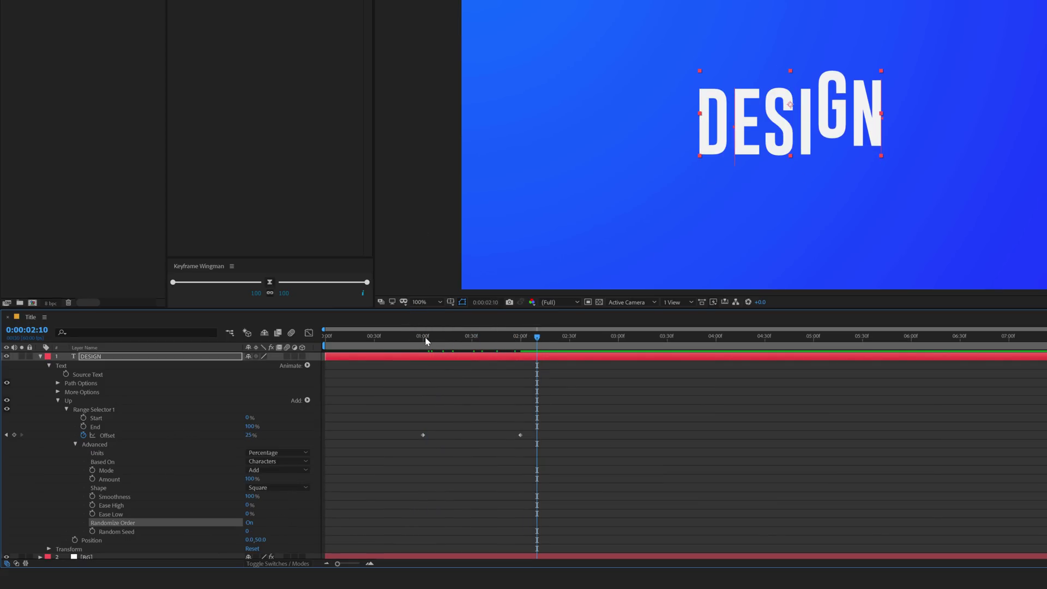
drag(425, 338, 538, 335)
drag(248, 531, 260, 527)
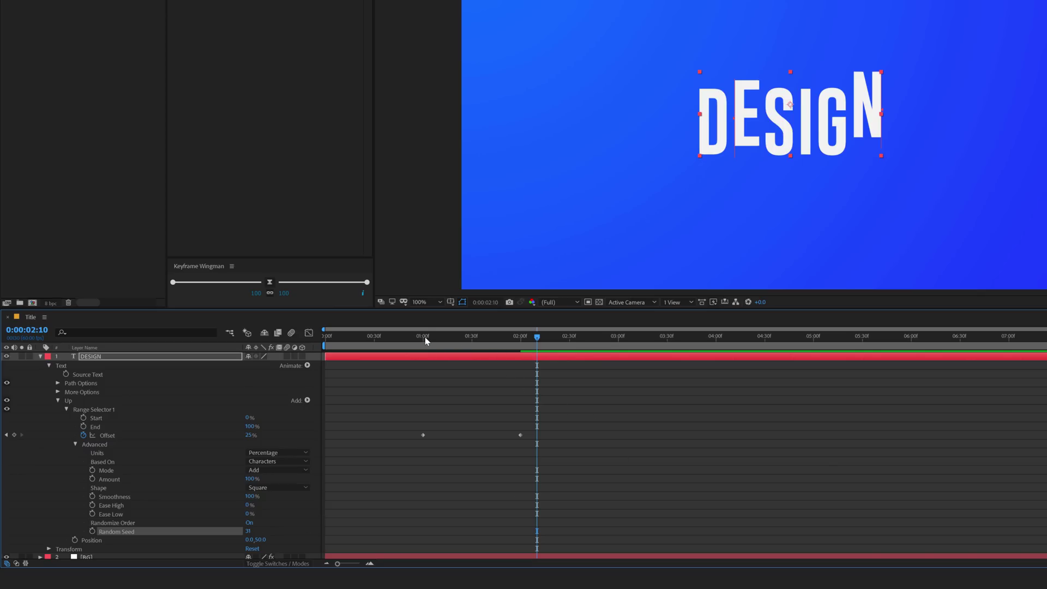
drag(424, 337, 522, 373)
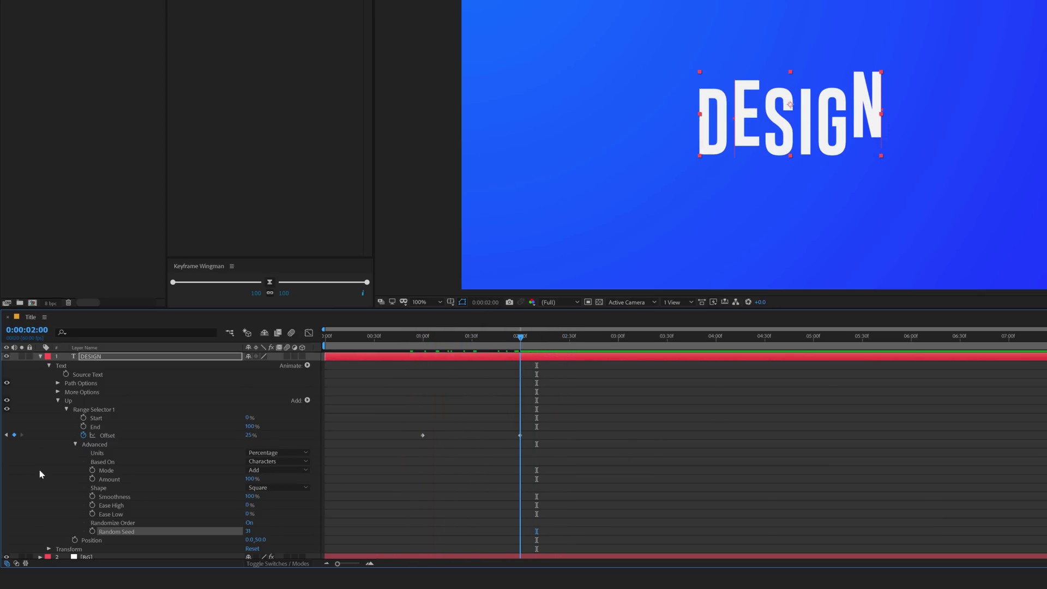
Duplicate the Up animator and rename the copy Do
click(56, 400)
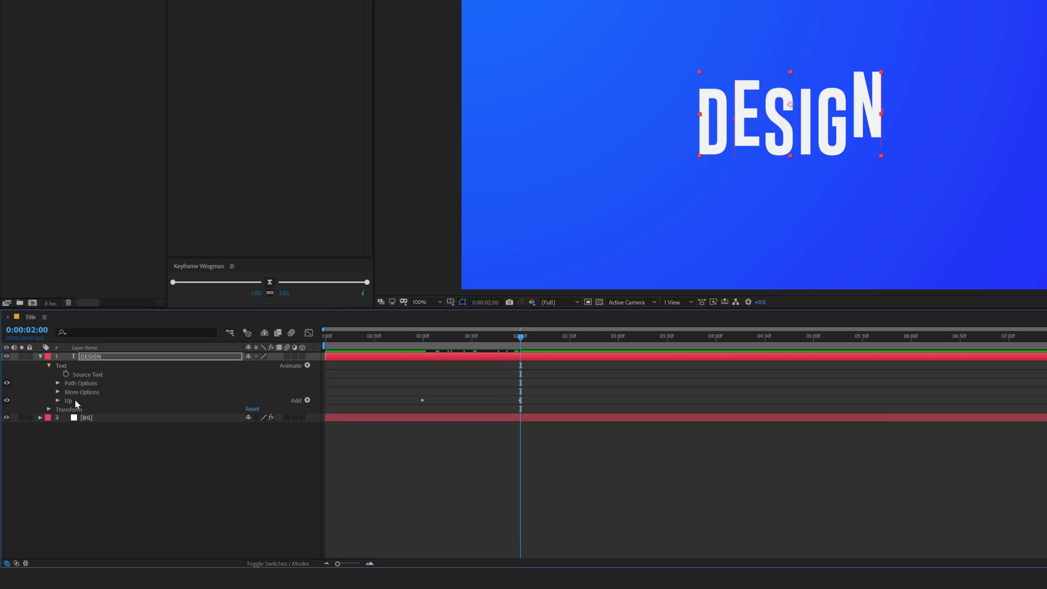
click(74, 400)
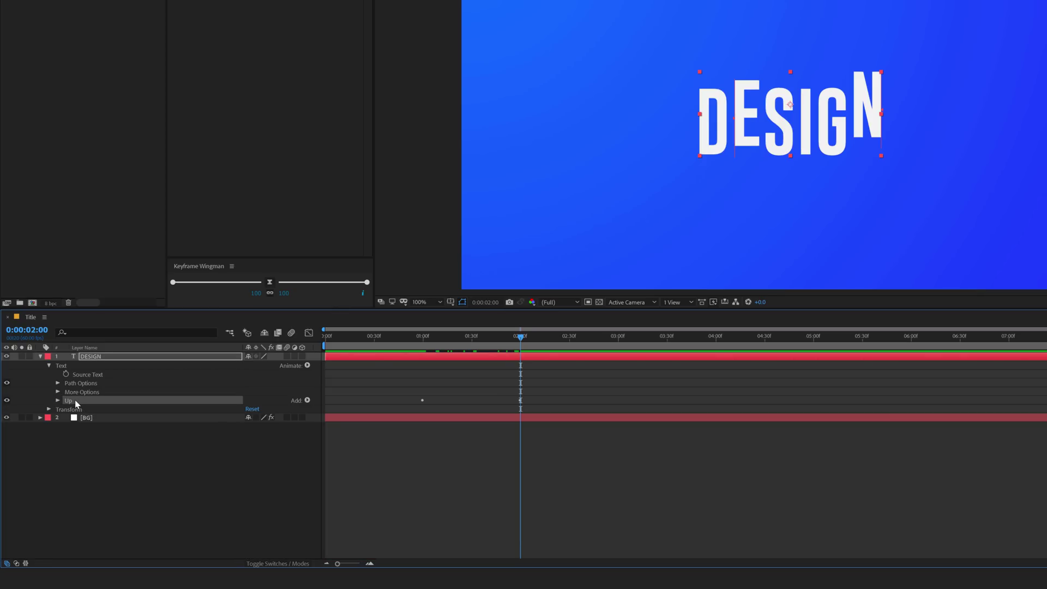
key(ctrl+d)
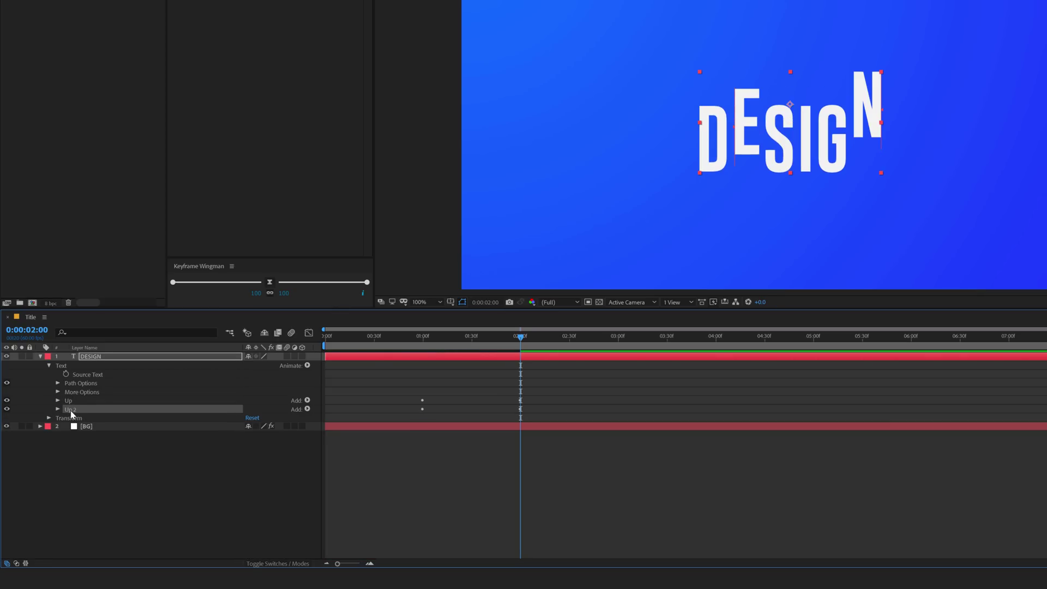
key(Return)
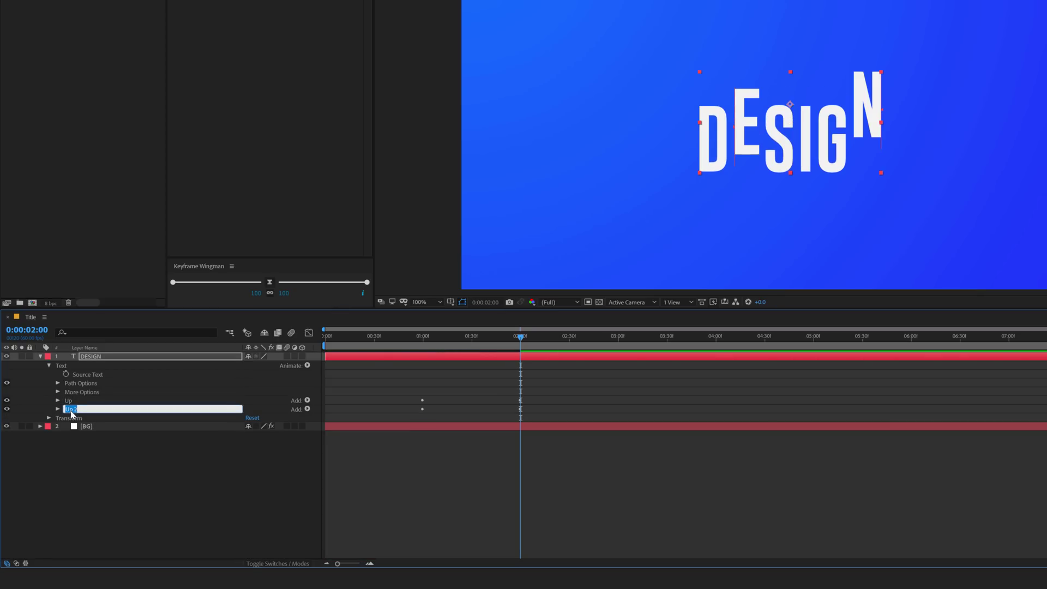
text(Do)
click(64, 448)
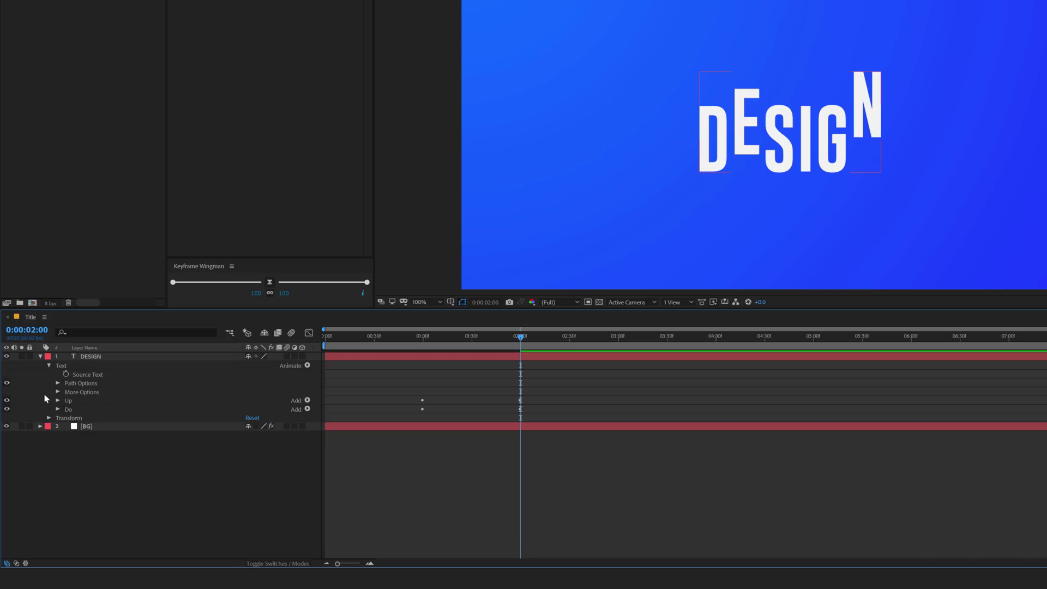
Set the Do animator's Position Y to -50 and preview from 1 s to 2 s
click(59, 409)
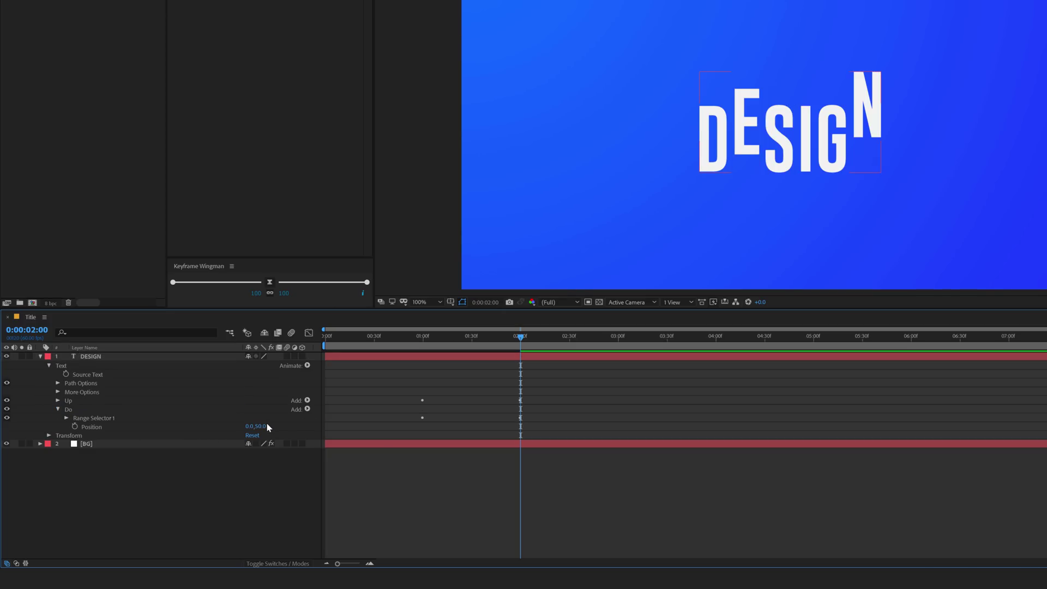
text(-50)
key(Return)
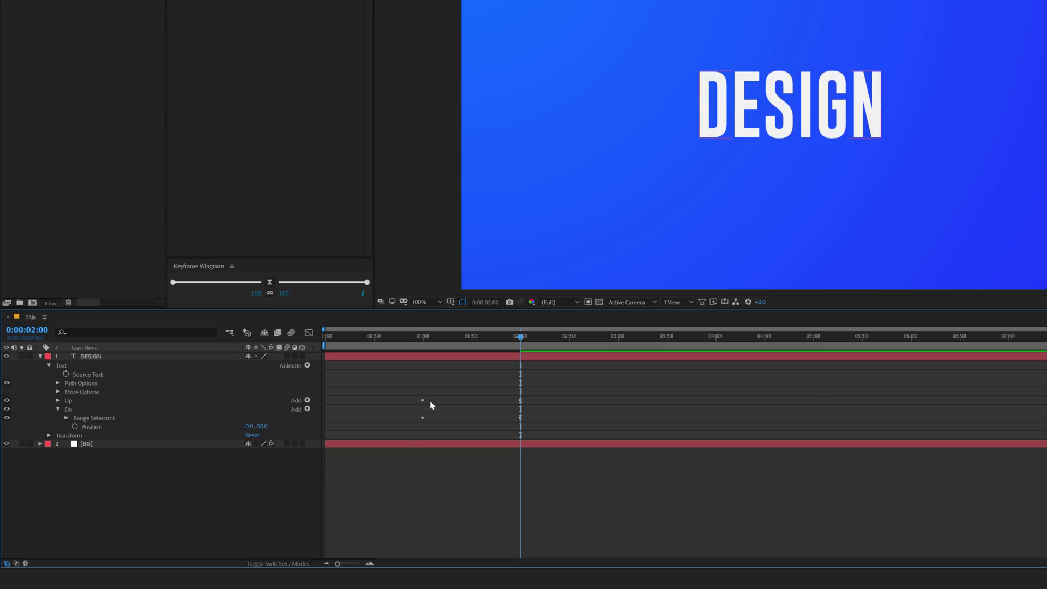
click(420, 335)
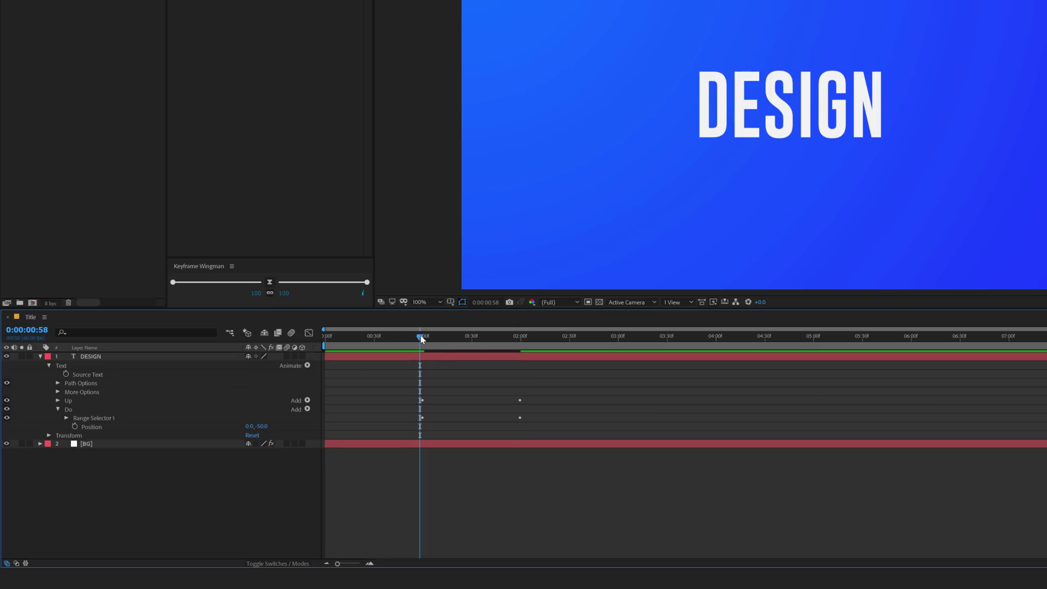
drag(421, 336, 534, 344)
Set the Do animator's Random Seed to 25
click(66, 418)
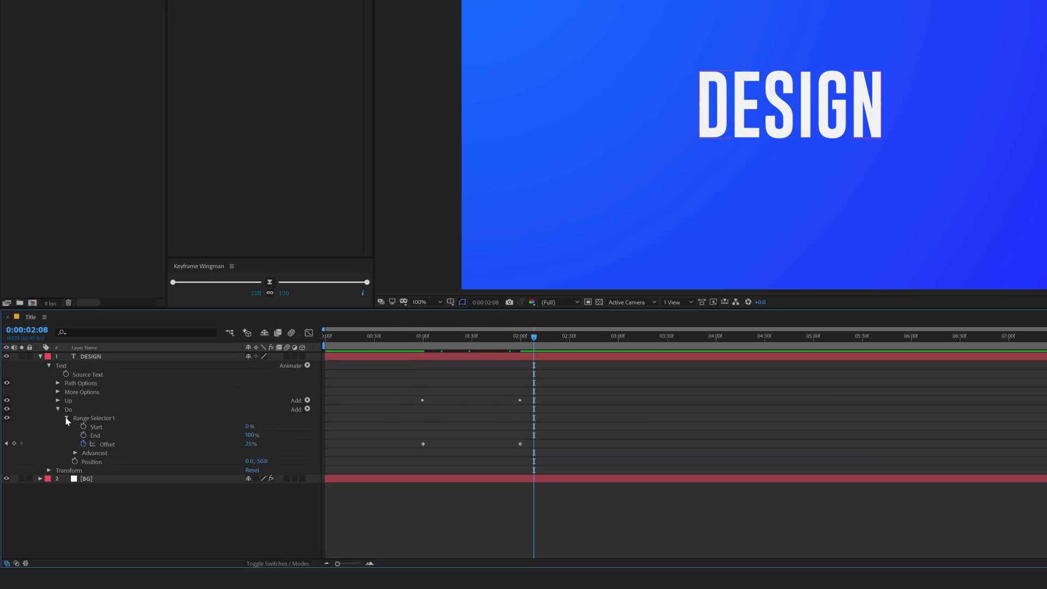
click(75, 452)
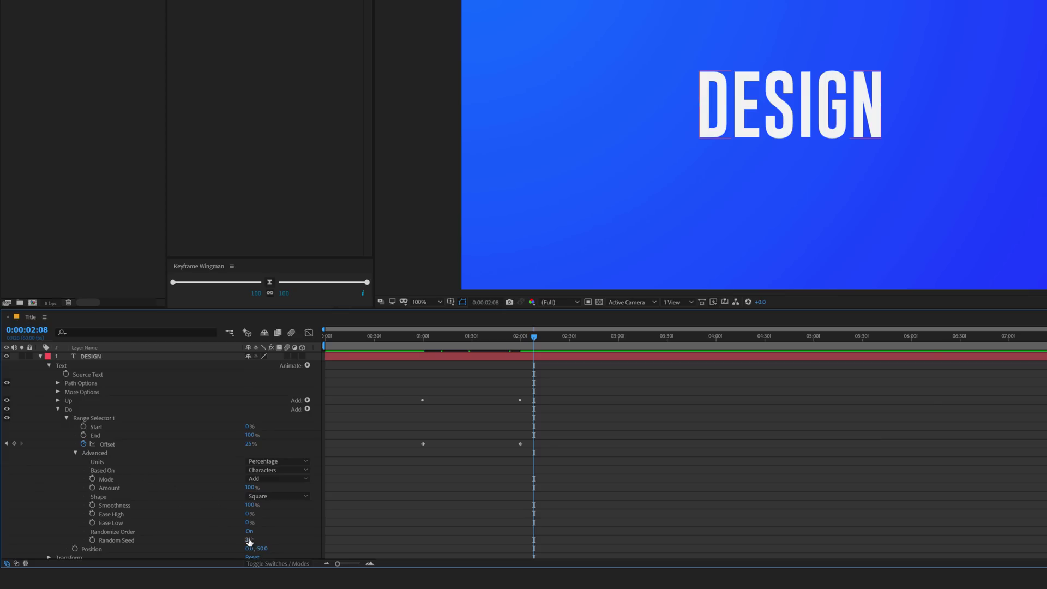
drag(249, 541, 242, 539)
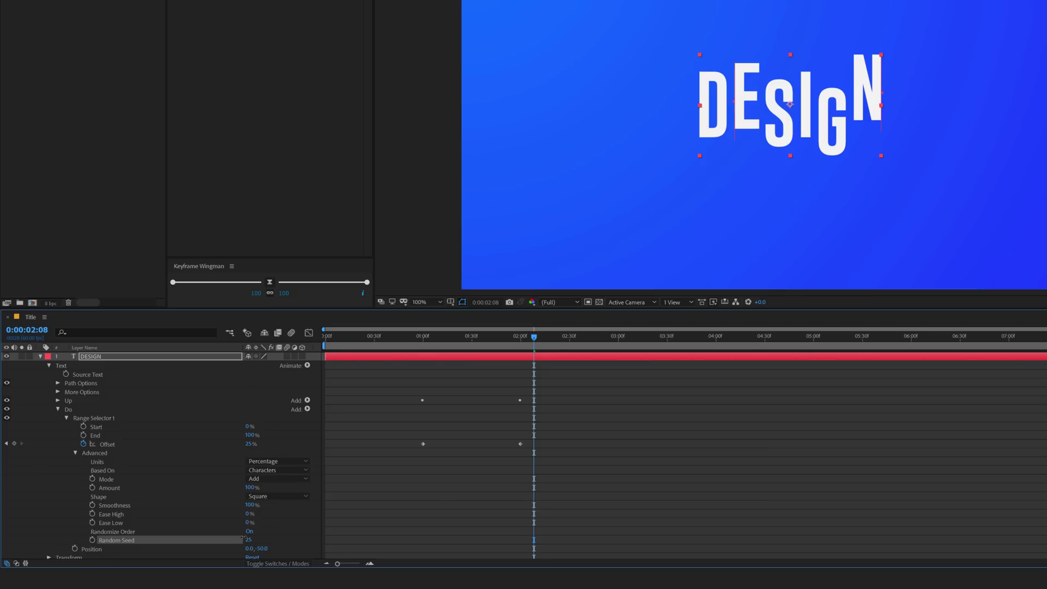
click(516, 451)
drag(421, 339, 489, 345)
Show only modified properties, set Up's Random Seed to 28, and preview to the end
click(69, 400)
key(u)
key(u)
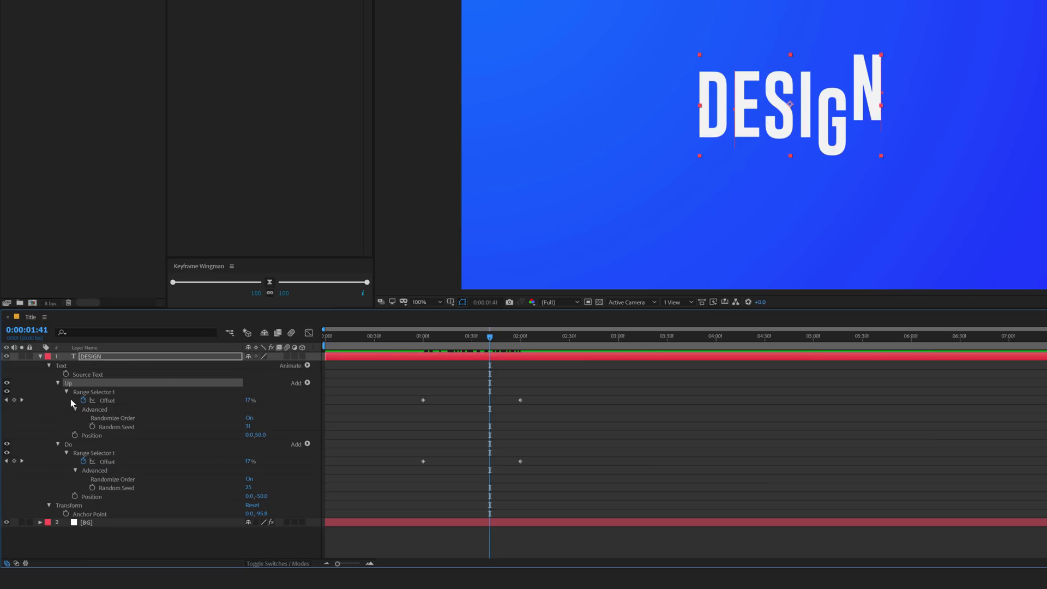
drag(248, 428, 244, 425)
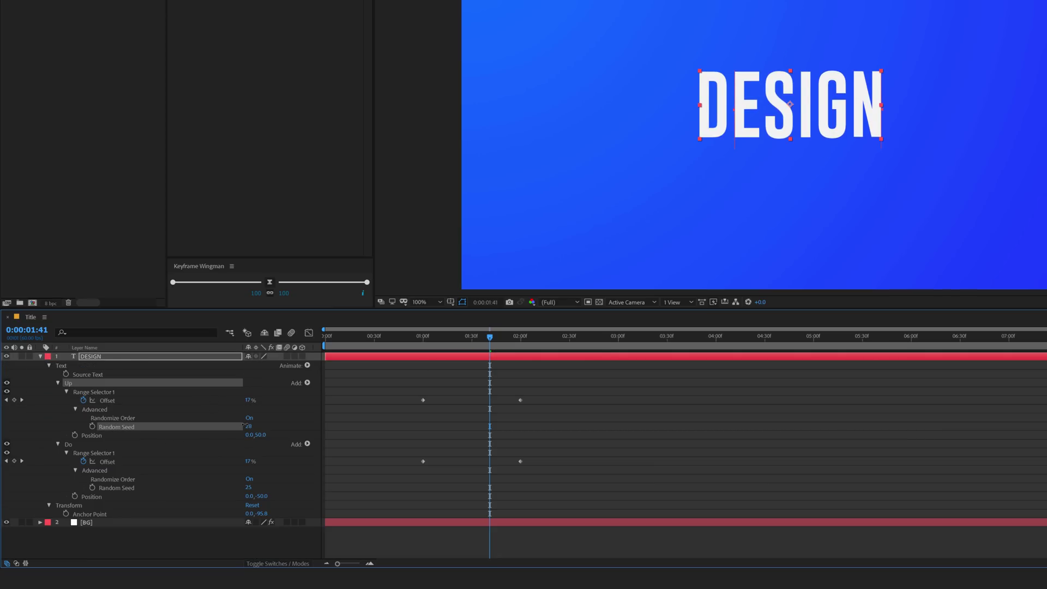
click(431, 348)
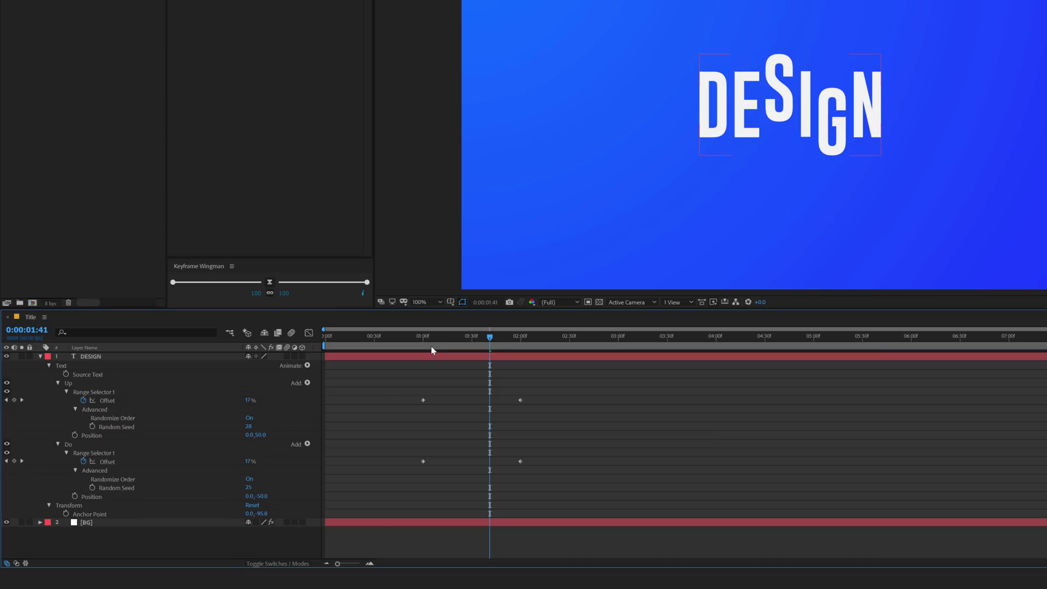
drag(424, 337, 550, 349)
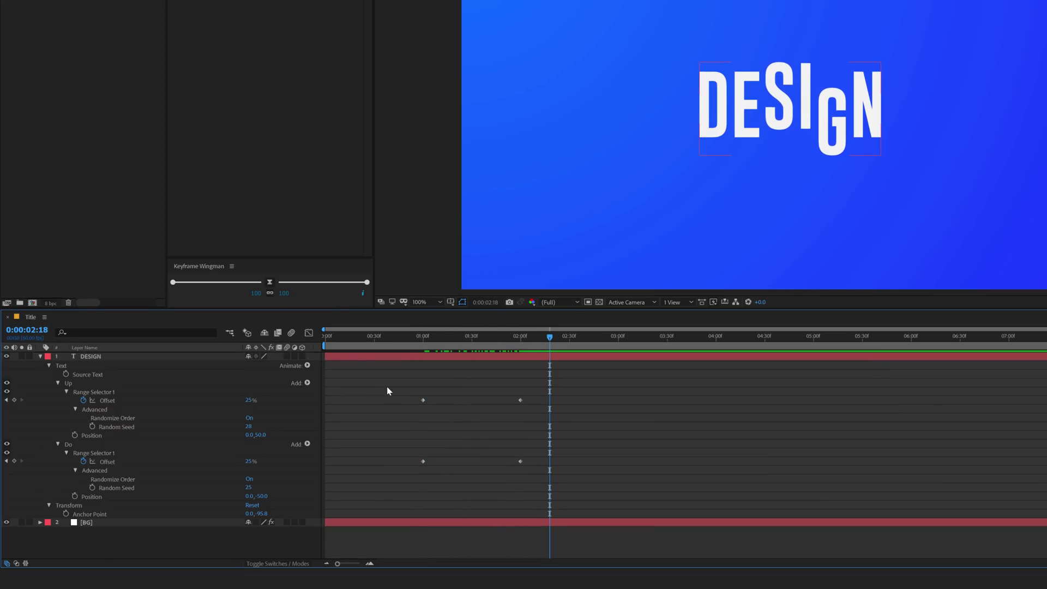
Easy-ease all four Offset keyframes with F9
drag(387, 390, 551, 507)
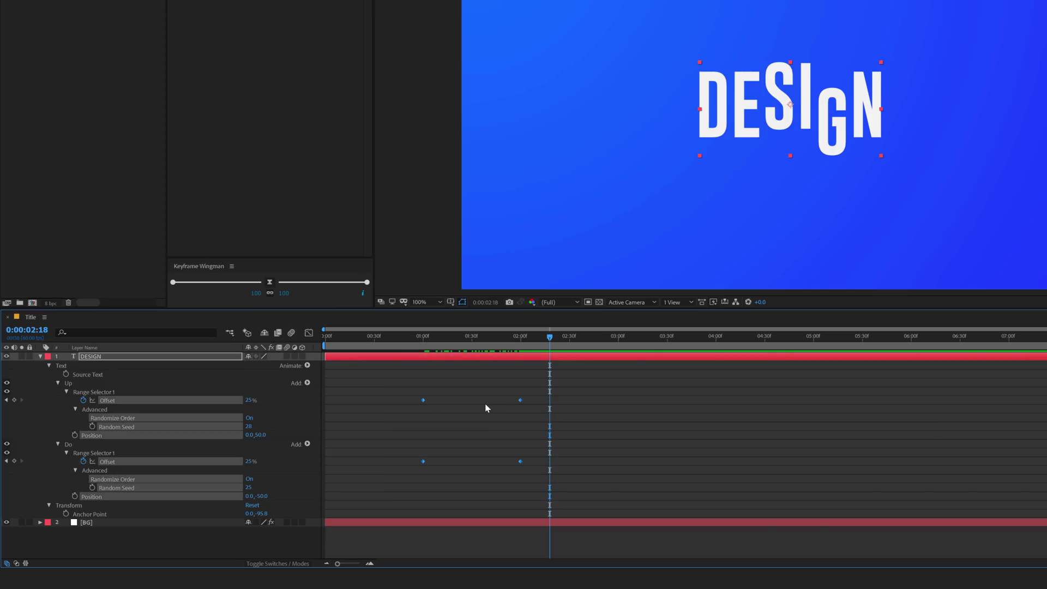
drag(377, 382, 550, 478)
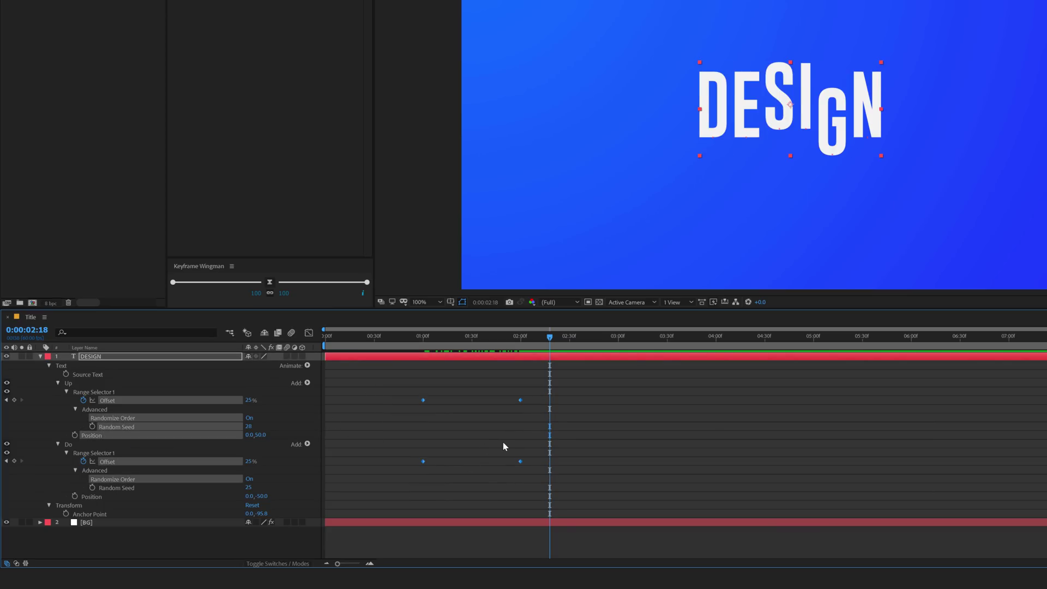
key(F9)
In the Graph Editor, stretch the first Offset keyframe's influence into a sharp speed spike
click(309, 333)
right_click(571, 410)
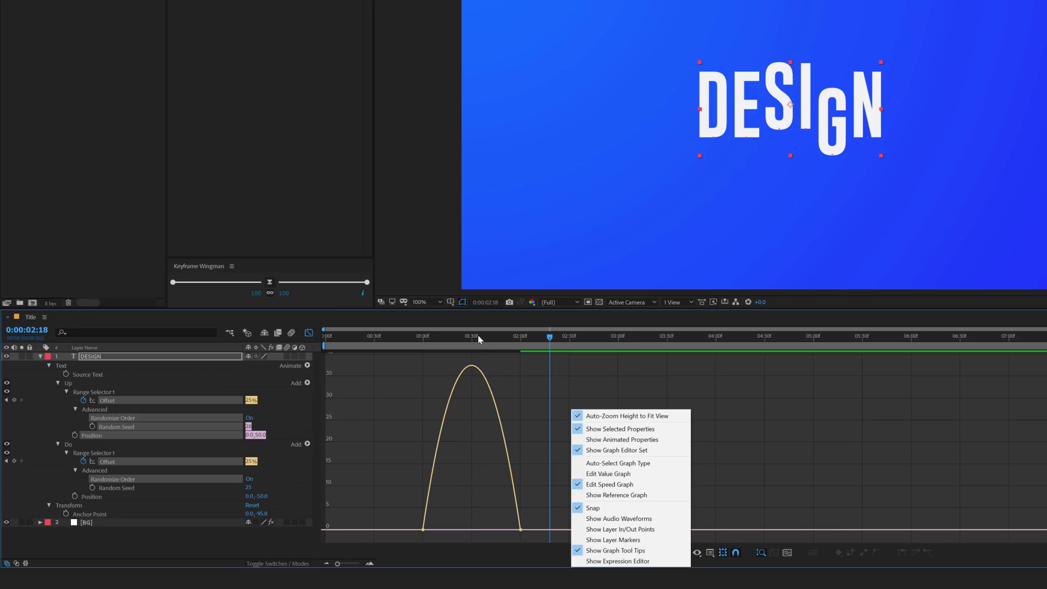
drag(477, 338, 472, 338)
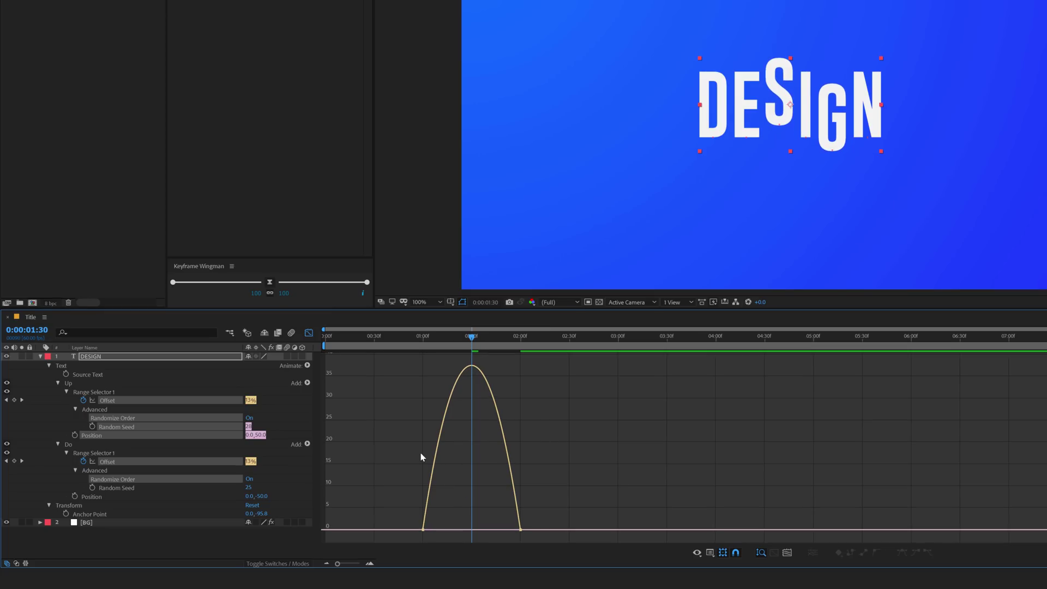
scroll(446, 508, up, 2)
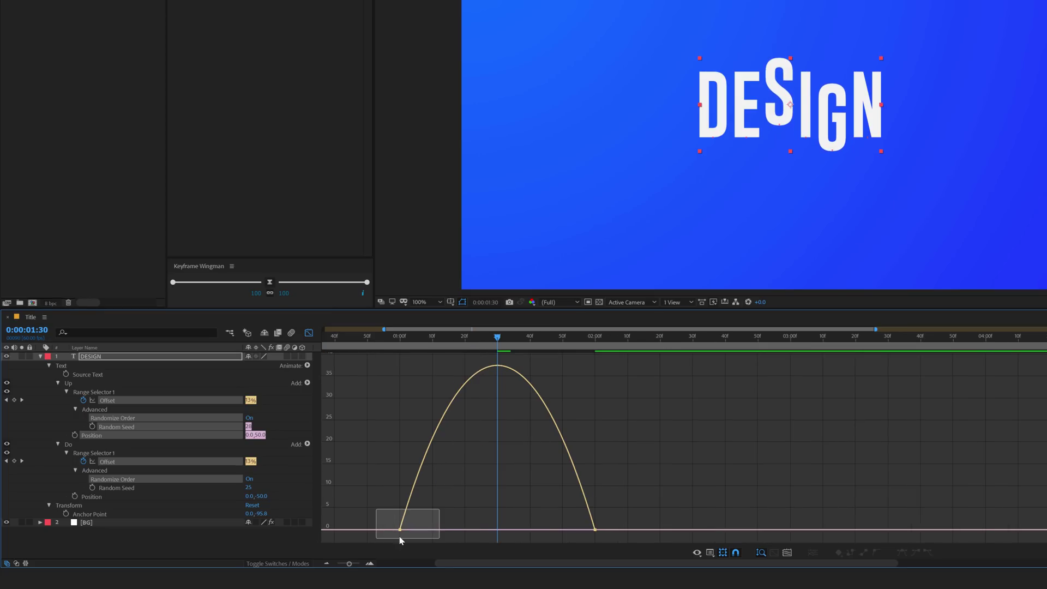
drag(414, 539, 526, 525)
mouse_move(643, 504)
mouse_down()
mouse_move(586, 544)
mouse_move(502, 525)
mouse_up()
click(406, 337)
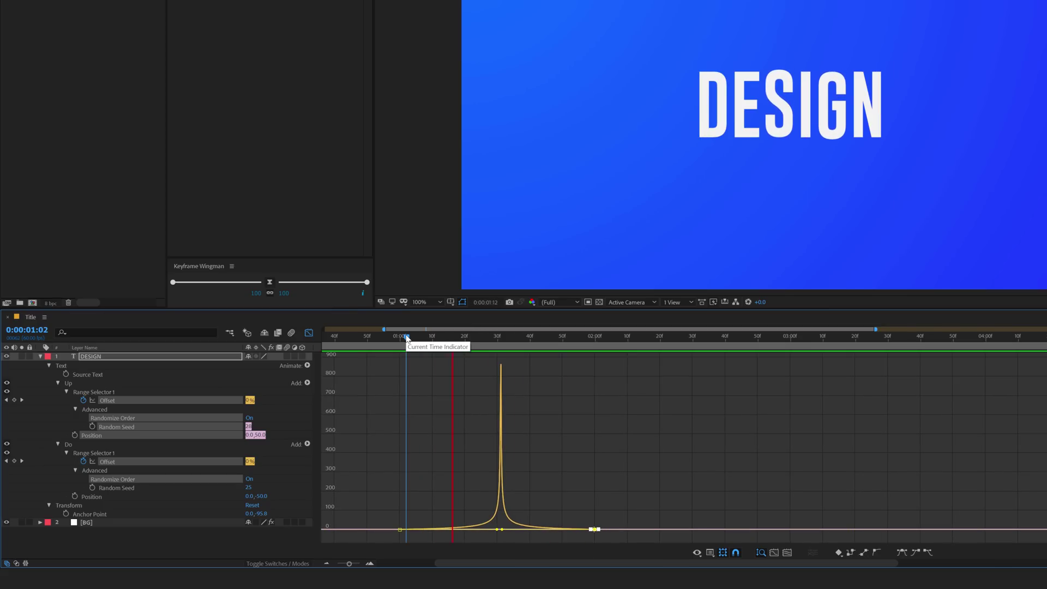
key(space)
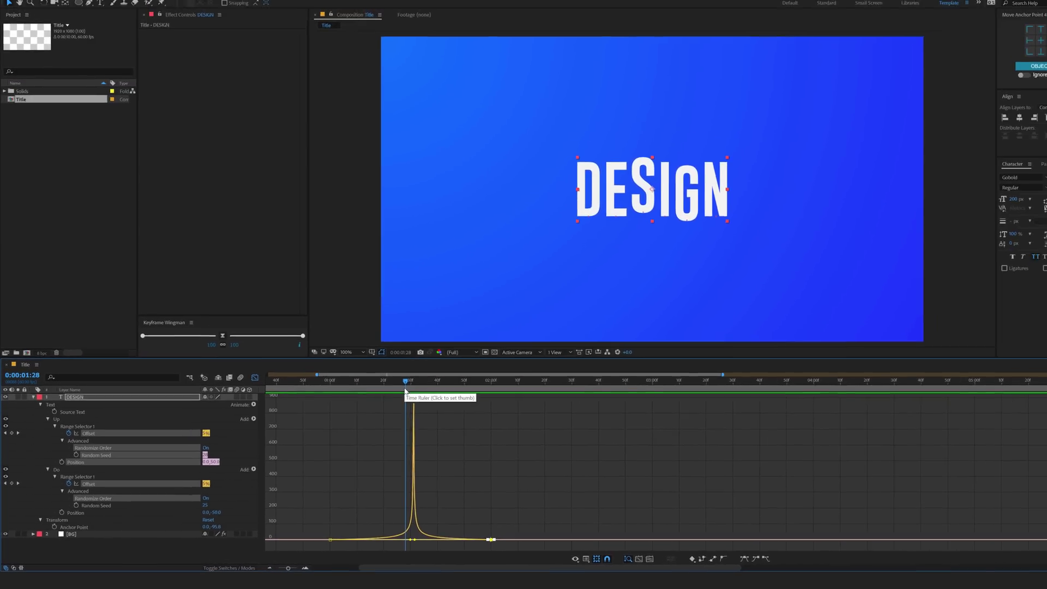
click(326, 418)
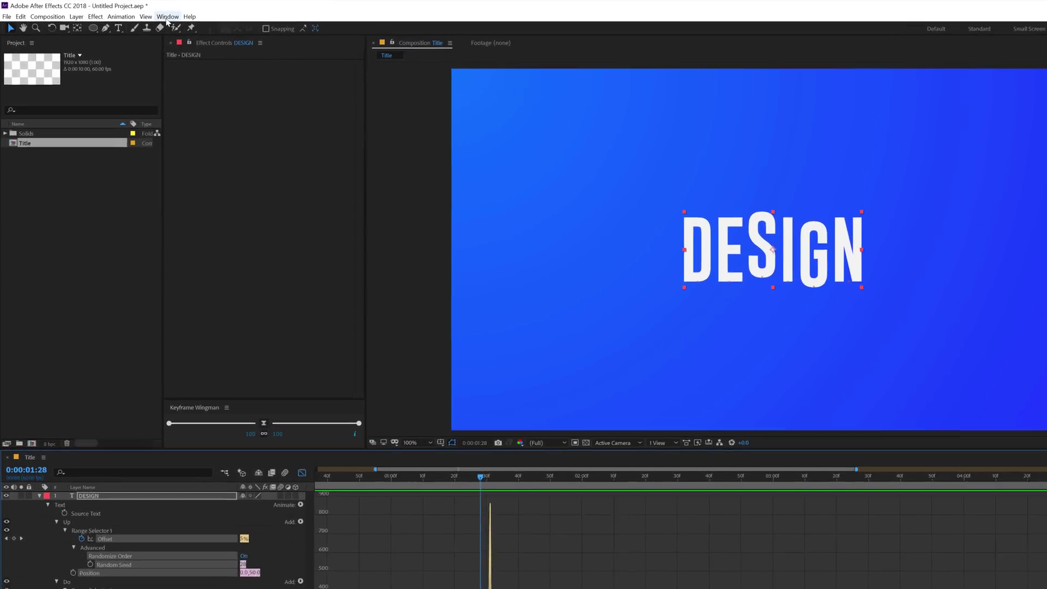
click(136, 14)
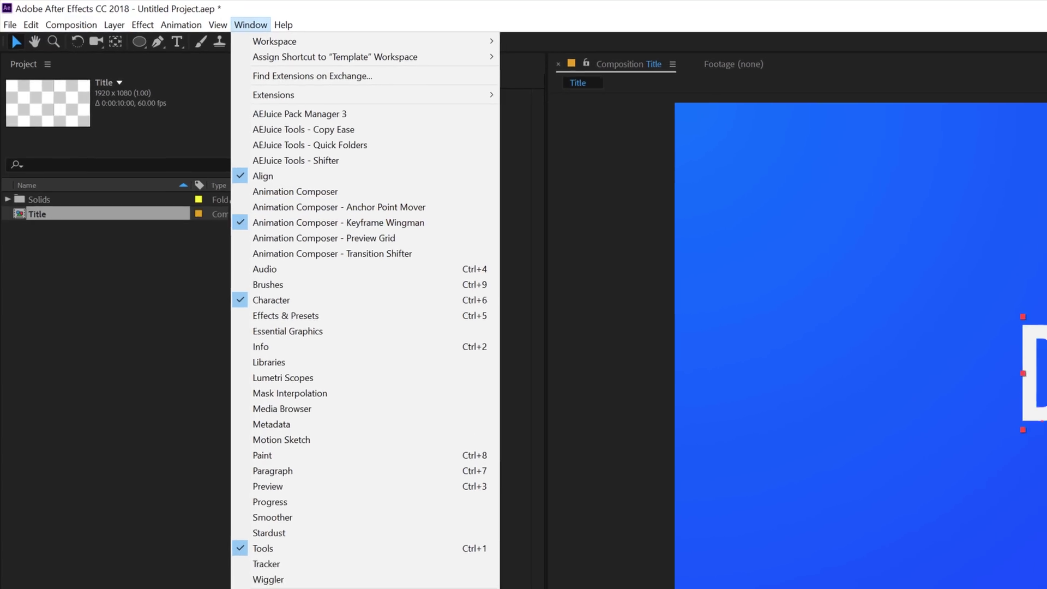
click(407, 237)
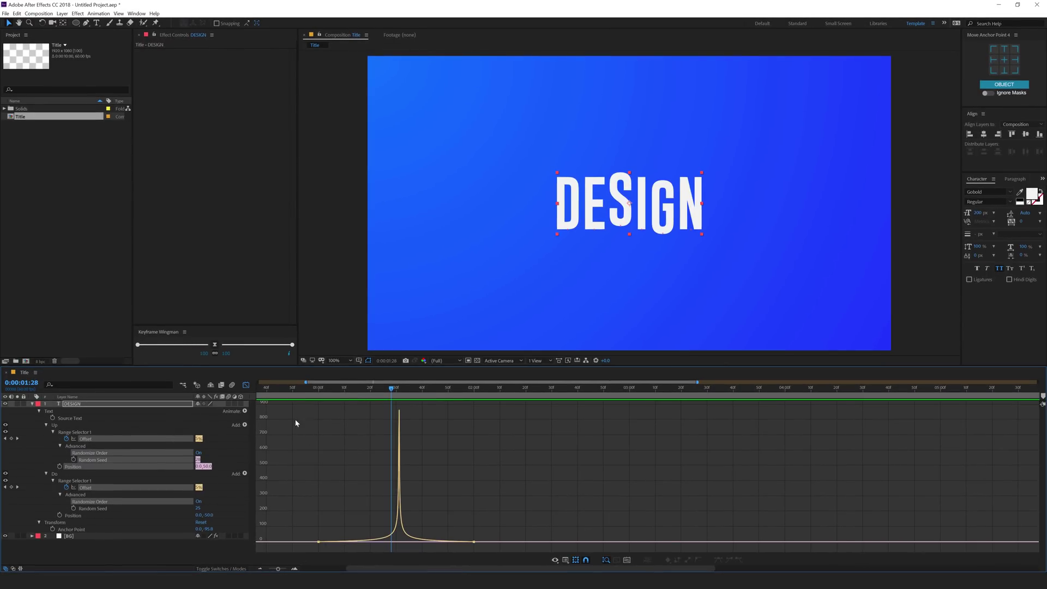
Try 64 influence on both Offset keyframes, restore 100, then collapse the Up and Do groups
drag(499, 526, 272, 552)
drag(292, 349, 318, 340)
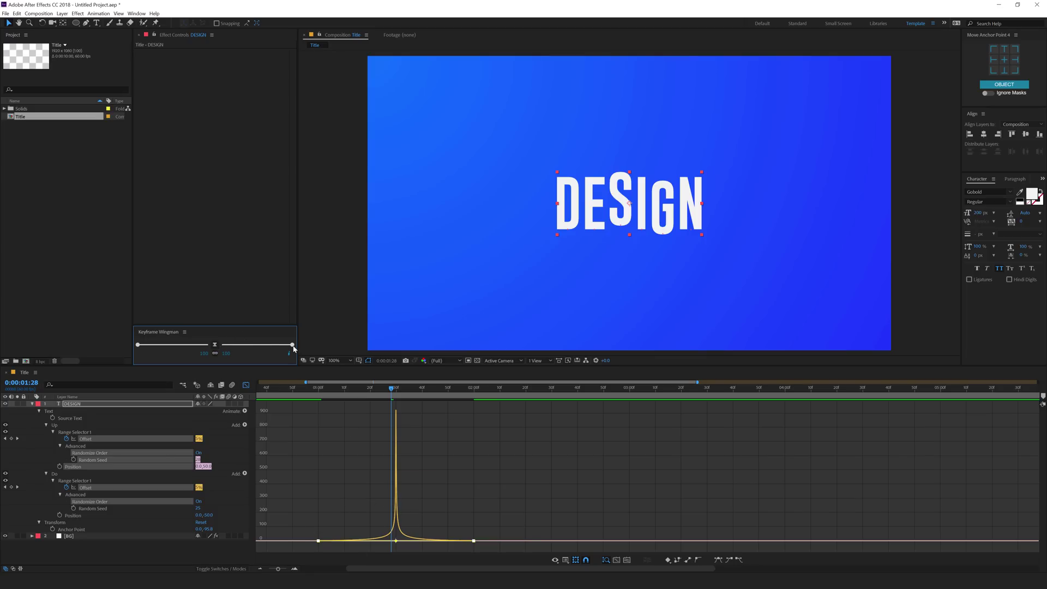
mouse_move(292, 344)
mouse_down()
mouse_move(229, 347)
mouse_move(301, 355)
mouse_up()
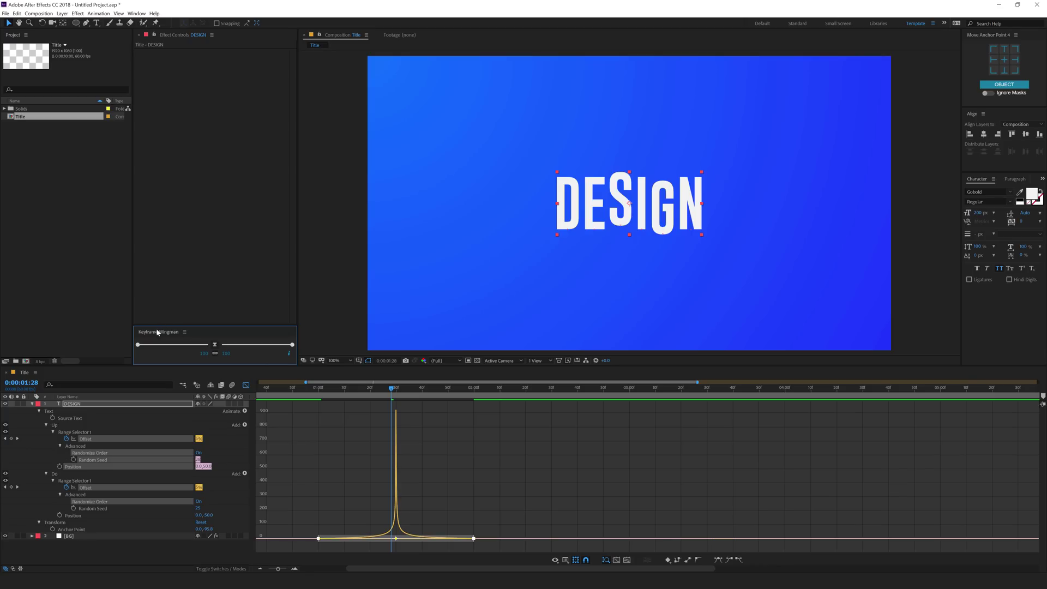
click(45, 425)
click(46, 432)
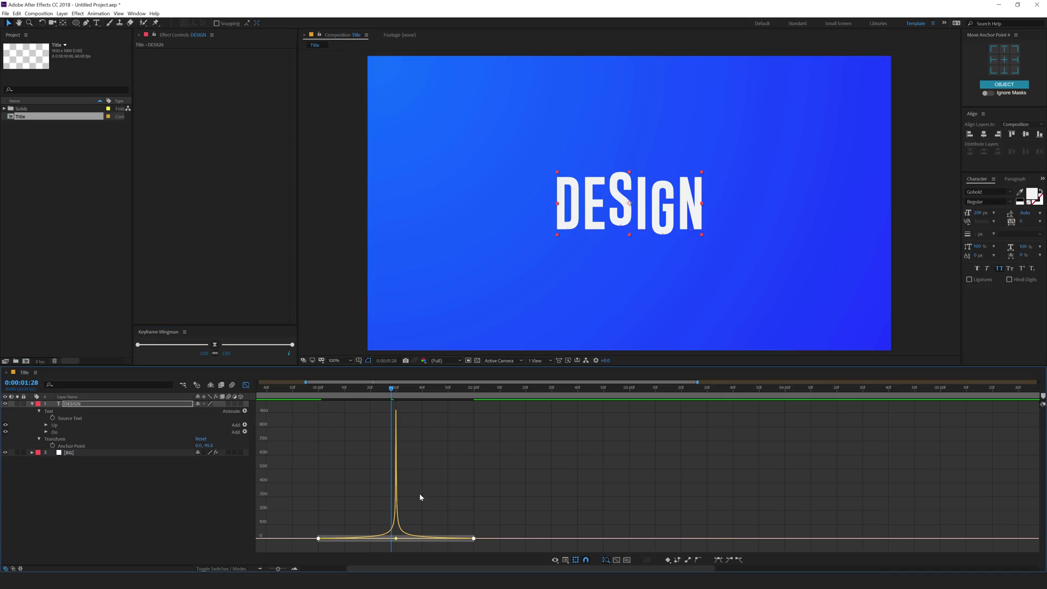
Back in the layer timeline, scrub the G drop from 1 second and reselect DESIGN
key(Page_Down)
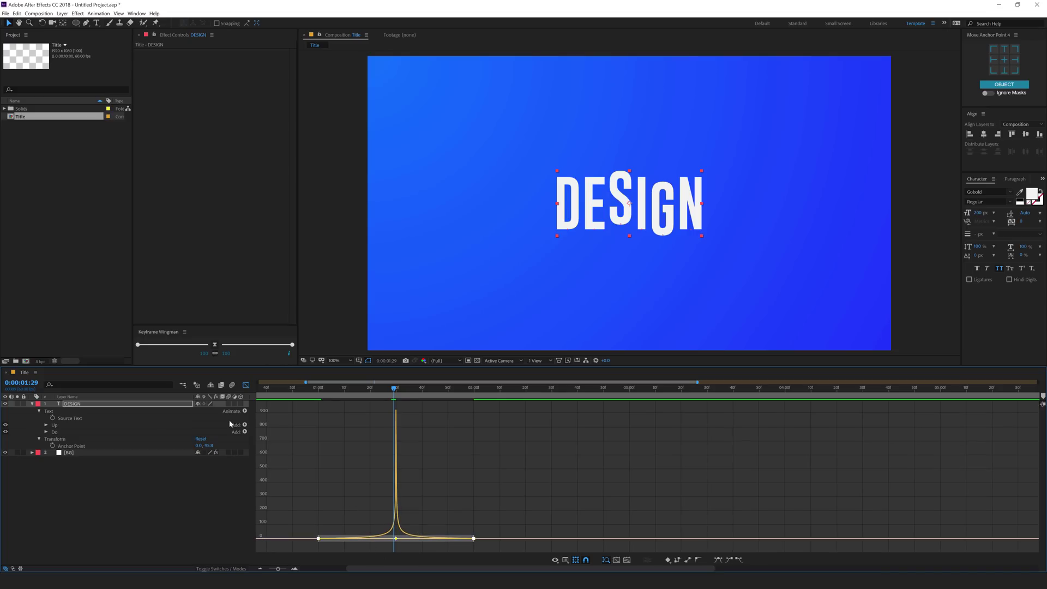
click(246, 386)
click(357, 478)
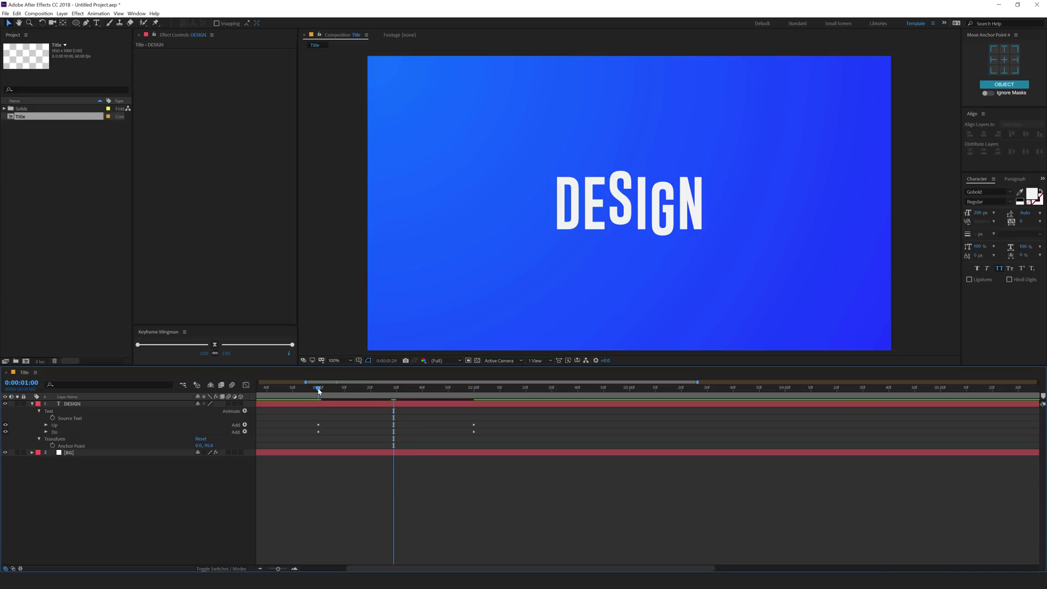
click(319, 388)
drag(318, 388, 497, 393)
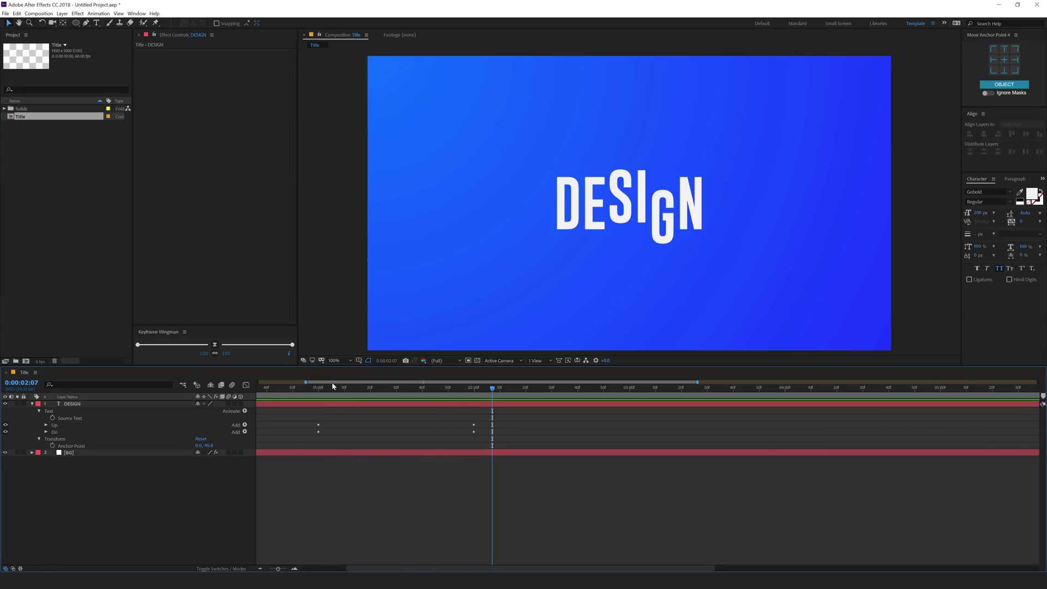
drag(332, 387, 320, 394)
click(71, 404)
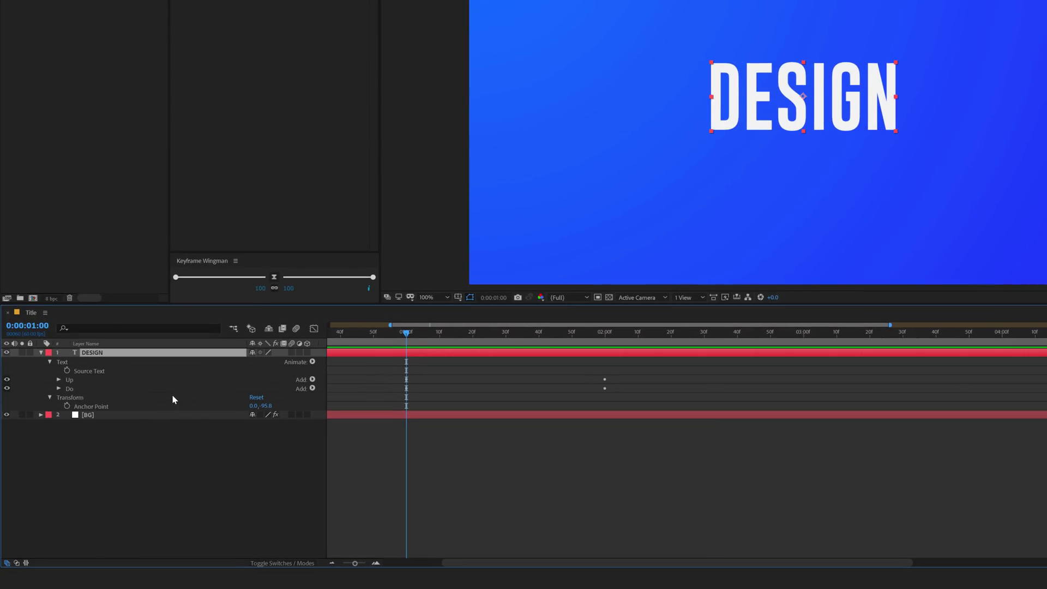
Keyframe DESIGN's Scale from 100% at 1 second to 120% at 2 seconds, eased
key(s)
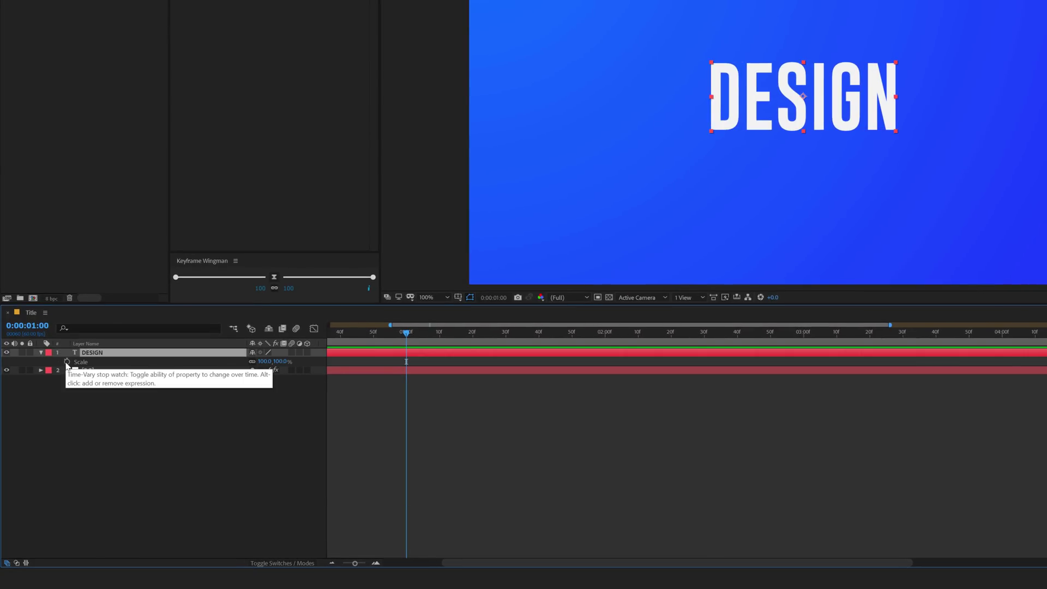
click(67, 362)
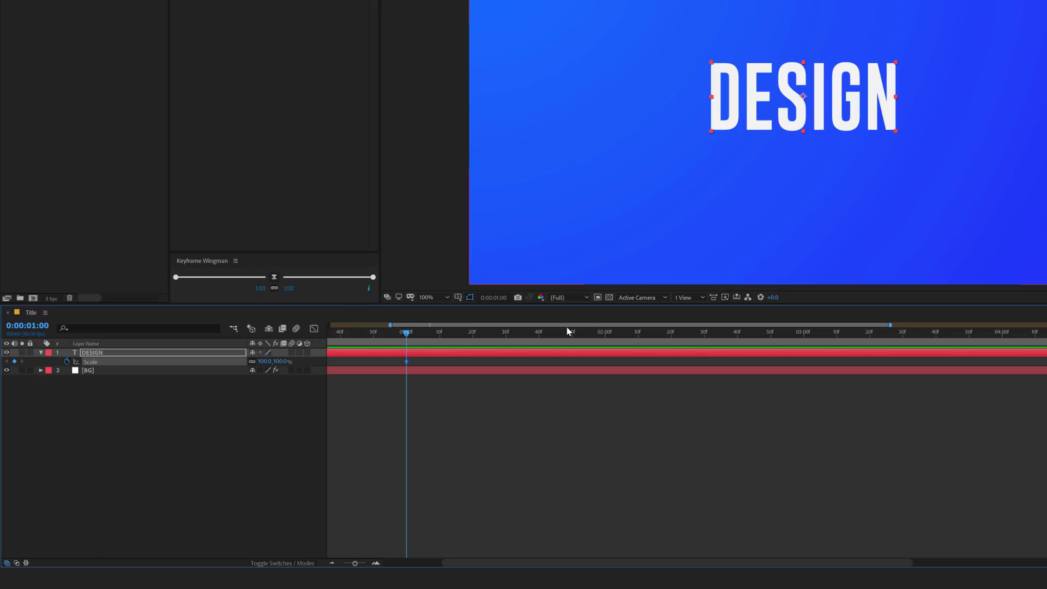
drag(404, 336, 605, 355)
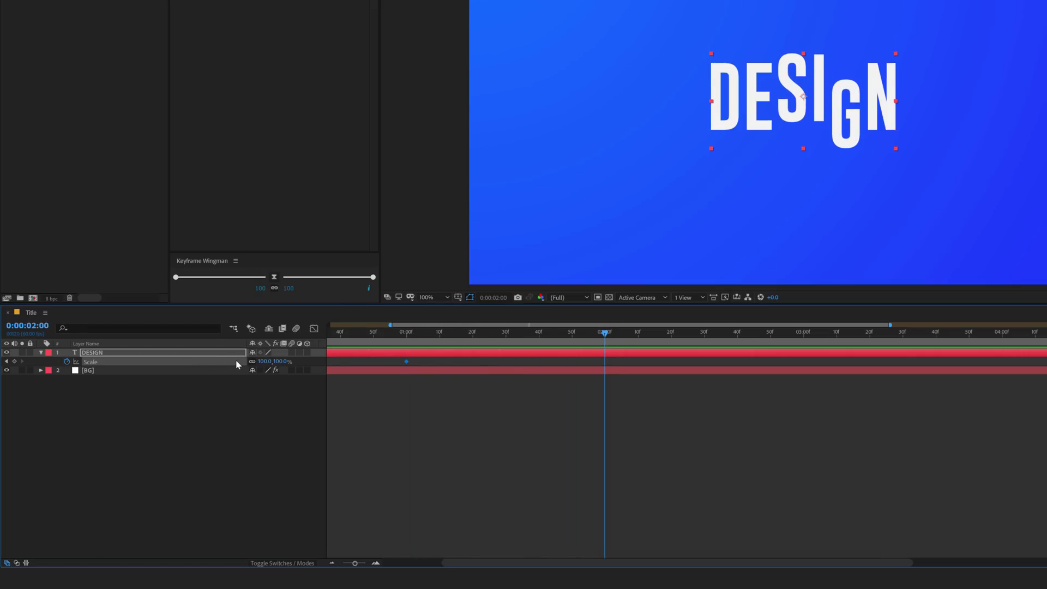
click(275, 361)
key(Return)
drag(392, 361, 660, 382)
click(274, 279)
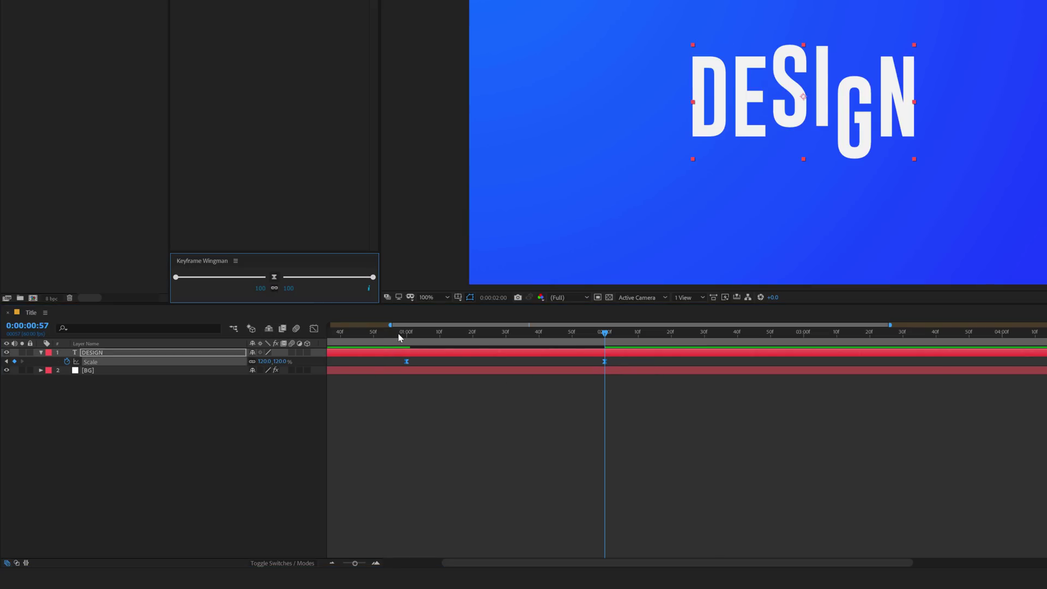
Preview the scale-up from 0:57 to 2:04
click(398, 333)
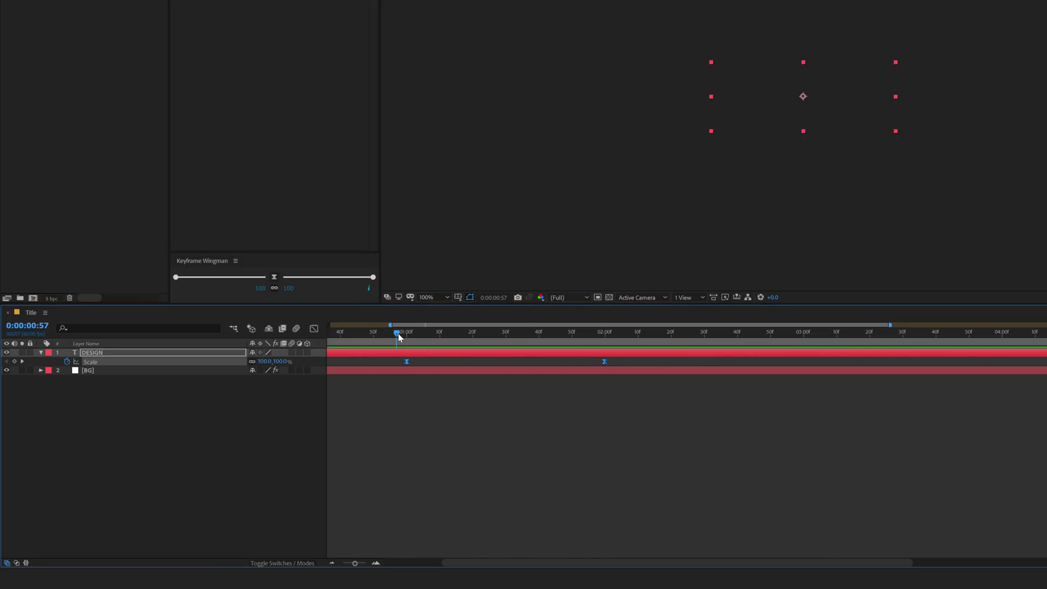
drag(398, 333, 618, 333)
click(41, 353)
click(41, 353)
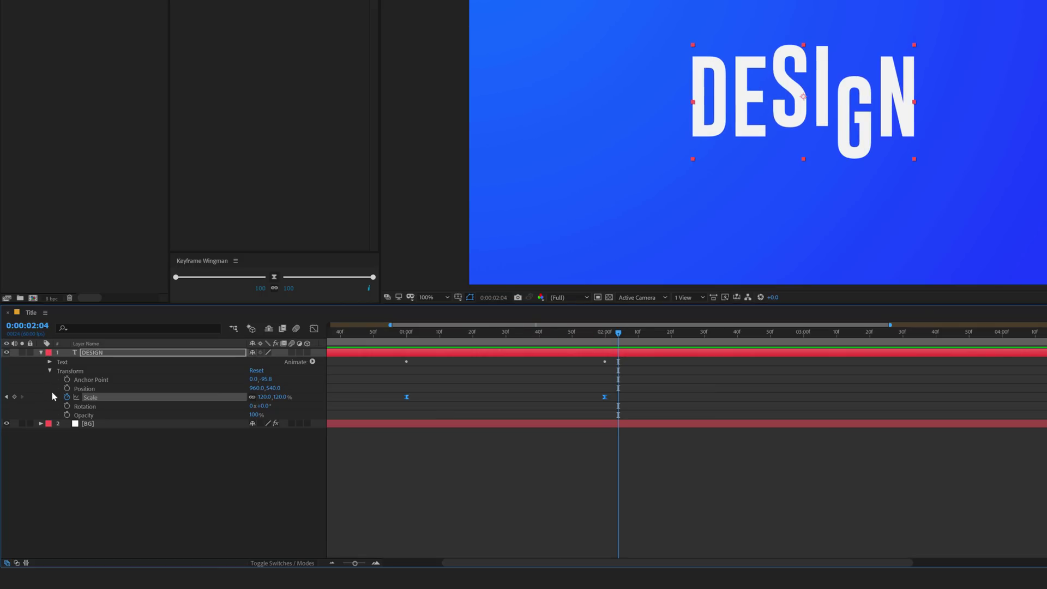
Add a Tracking animator to the DESIGN text
click(49, 370)
click(50, 361)
click(70, 456)
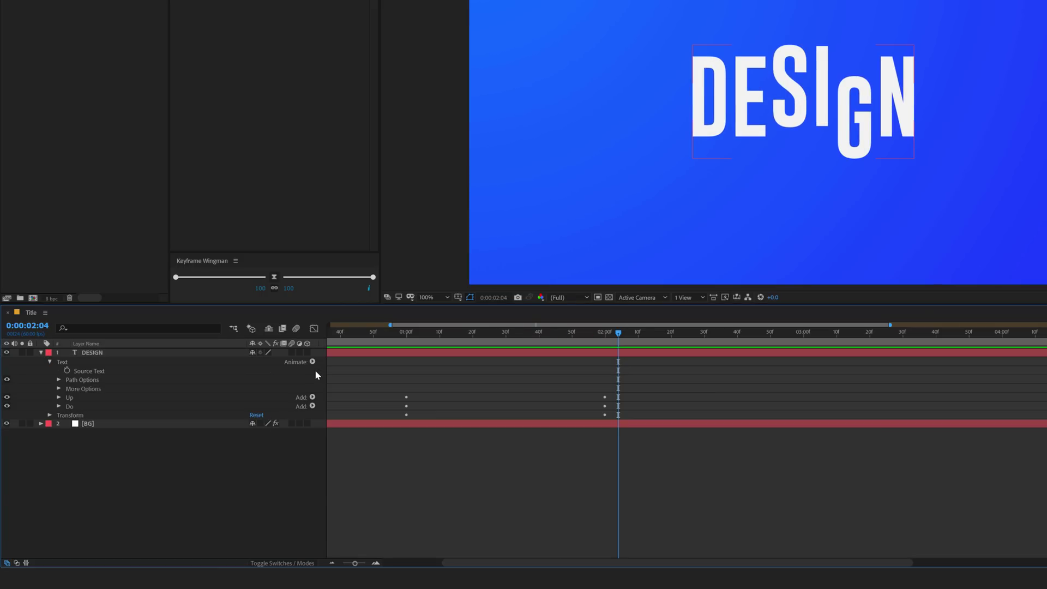
click(312, 362)
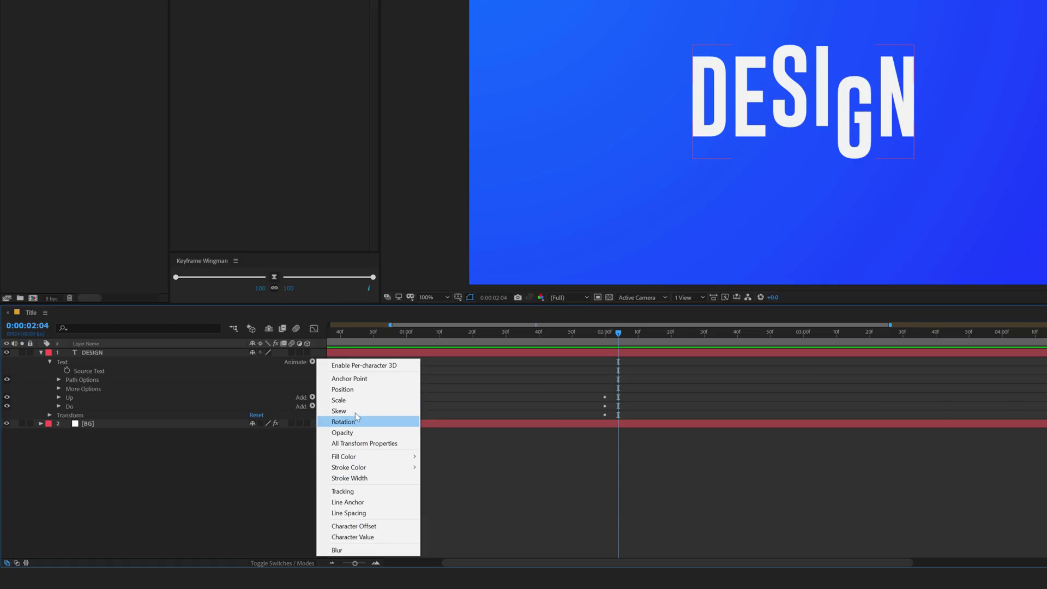
click(343, 491)
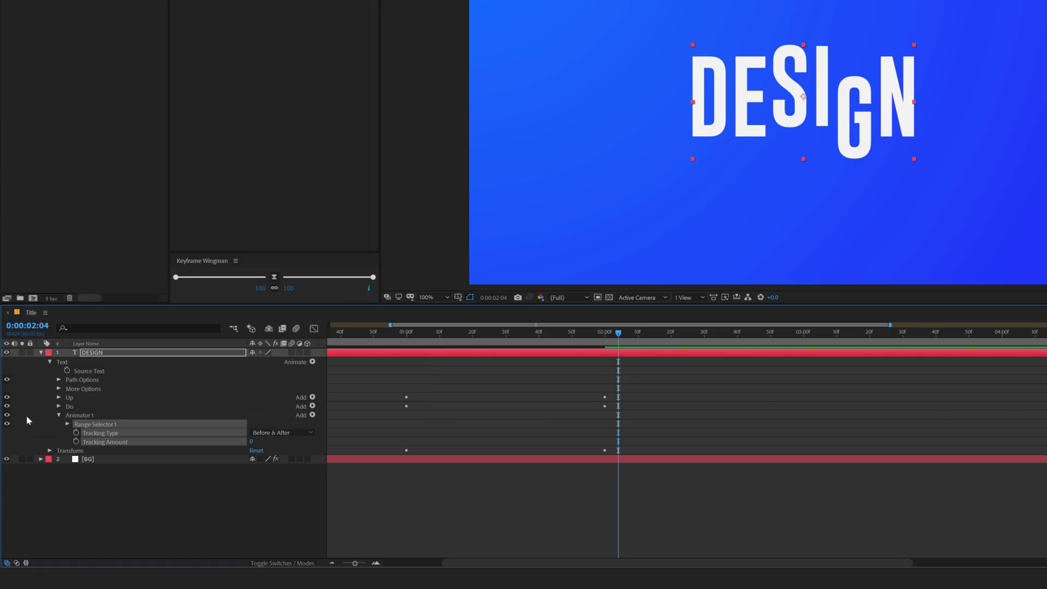
Rename the new animator 'Track_01' and return to 1 second
click(82, 417)
key(Return)
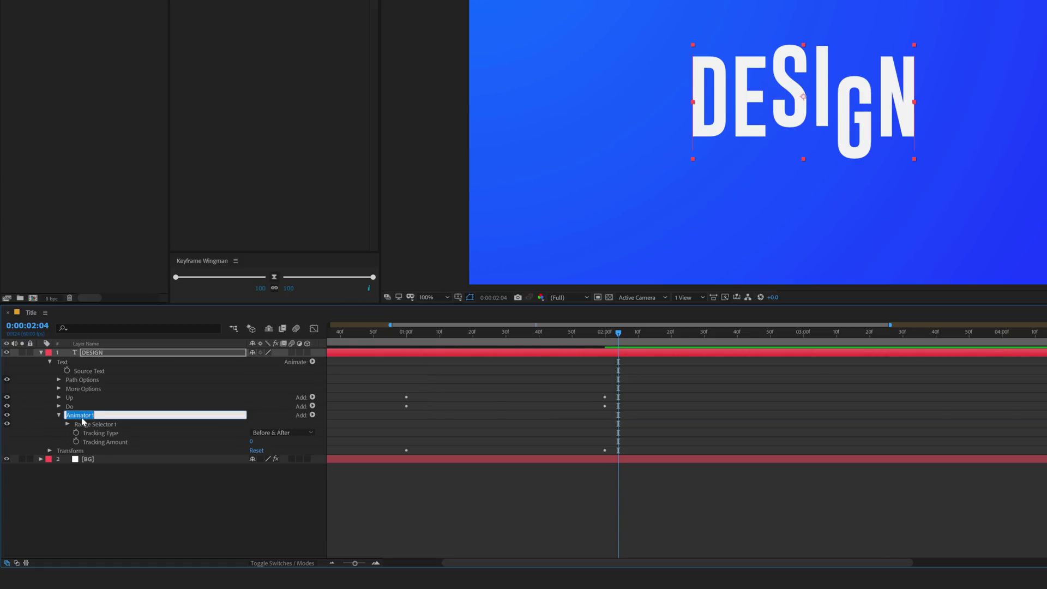
text(Track__01)
click(90, 468)
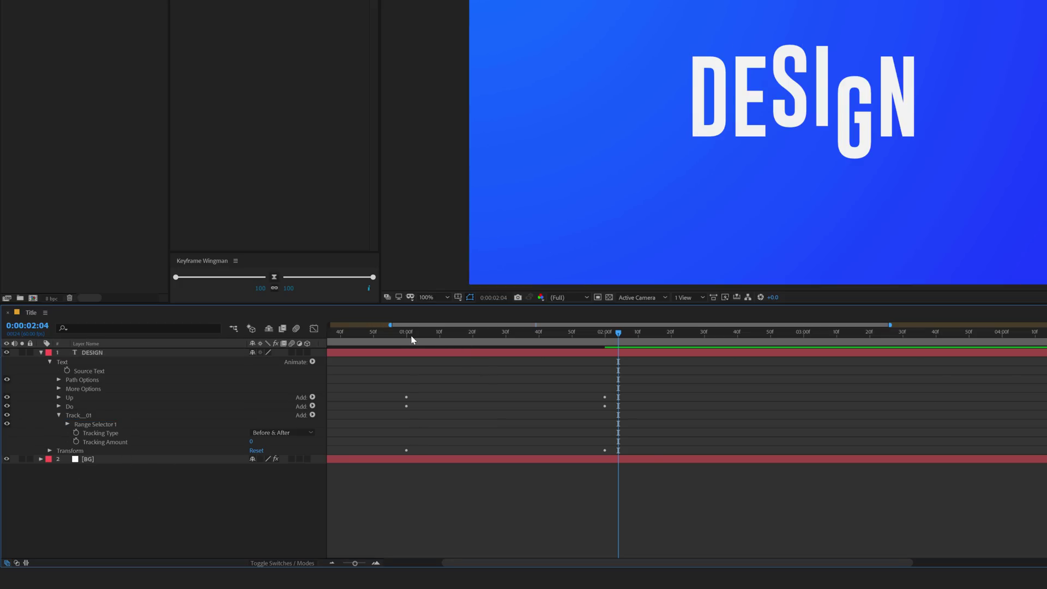
drag(410, 338, 406, 338)
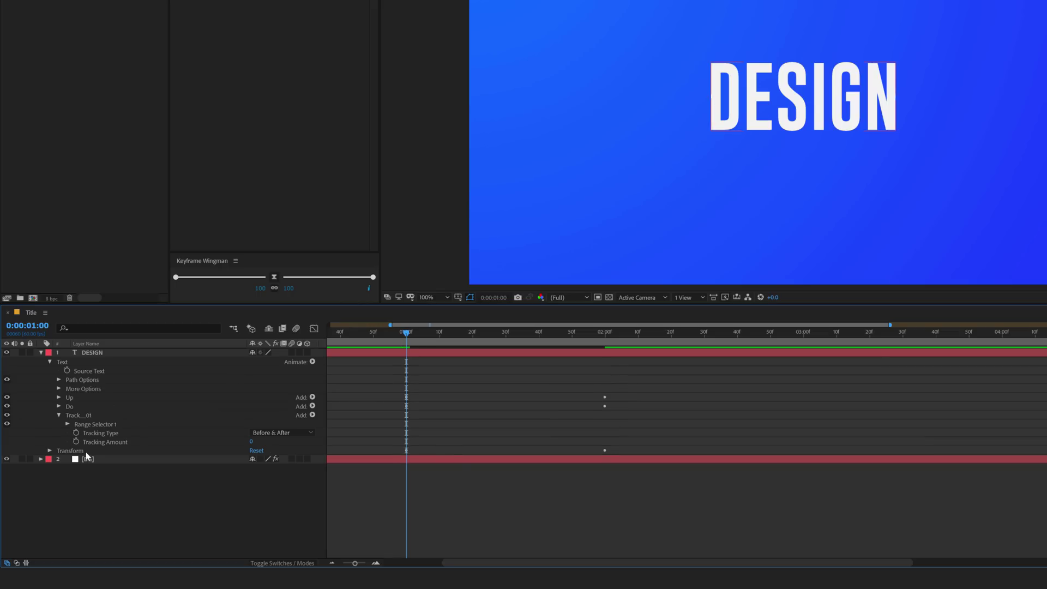
Keyframe Track_01's Tracking Amount from 10 at 1 second to -11 at 2 seconds
click(252, 441)
text(10)
key(Return)
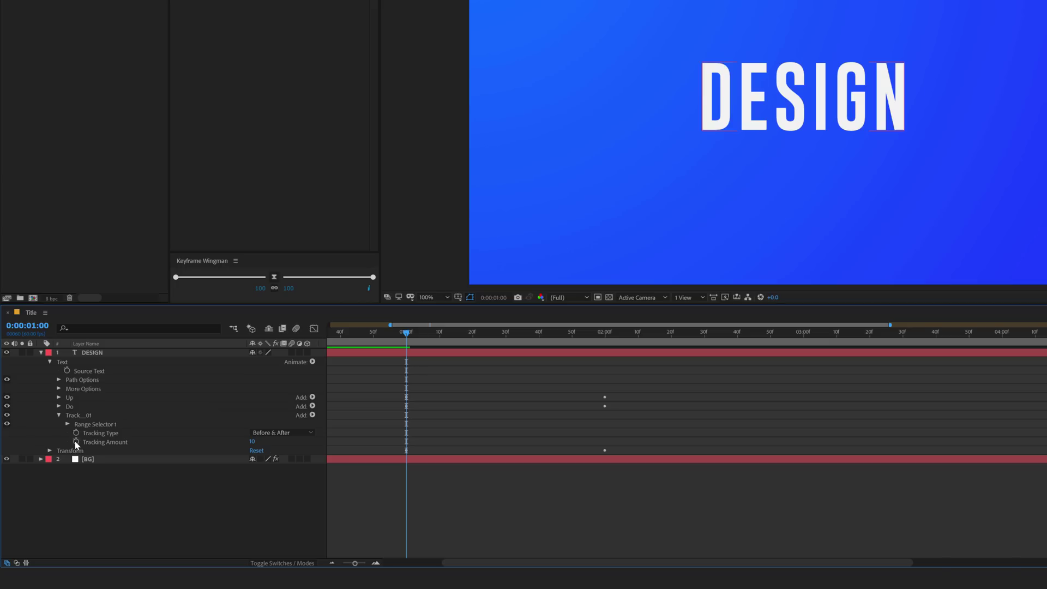
click(76, 442)
drag(540, 334, 604, 352)
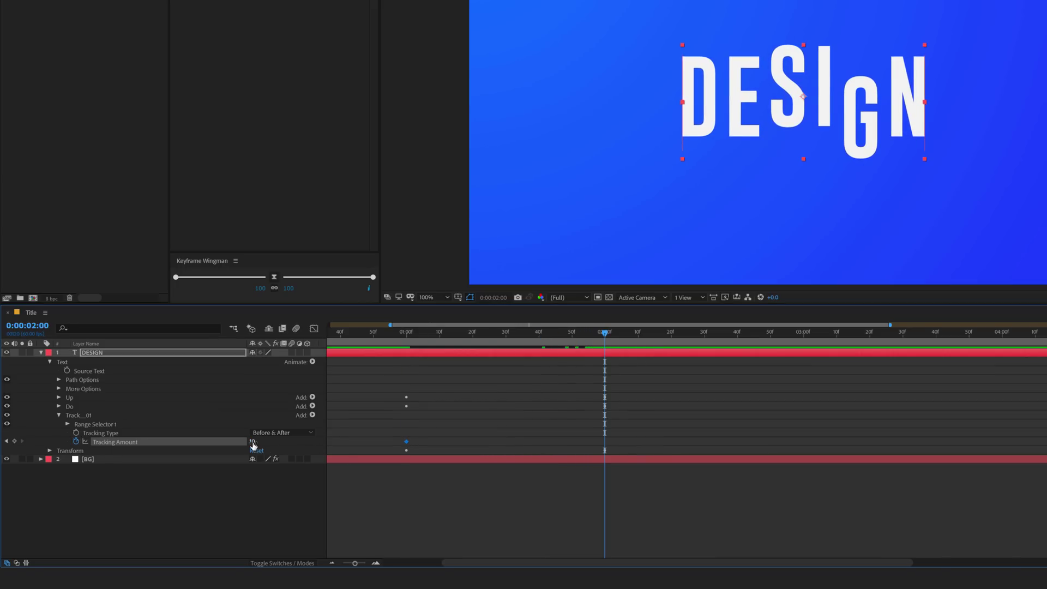
drag(248, 442, 238, 440)
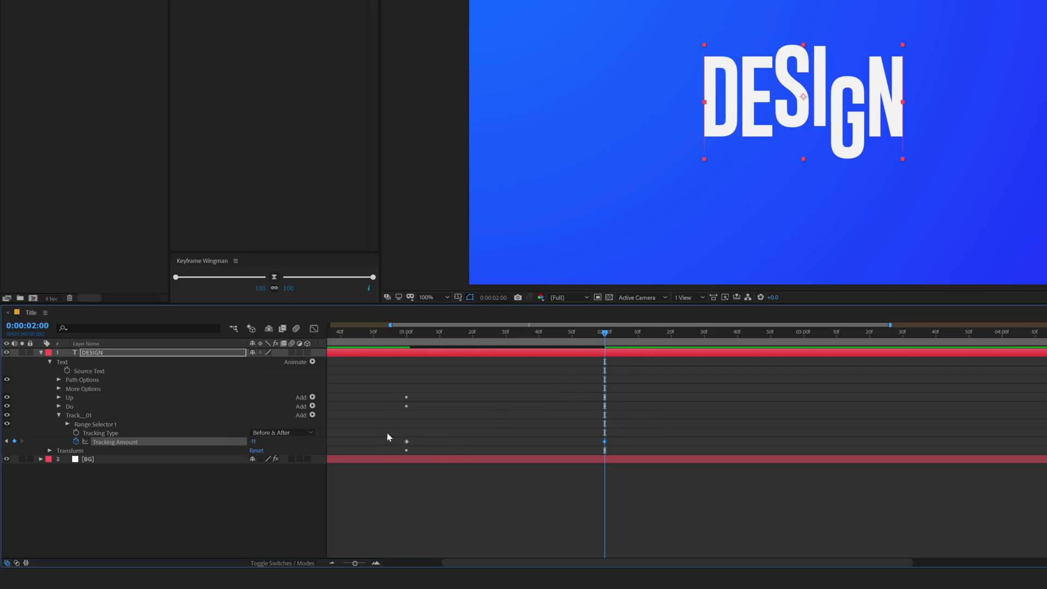
Ease both Tracking Amount keyframes and preview around the one-second mark
drag(388, 430, 648, 444)
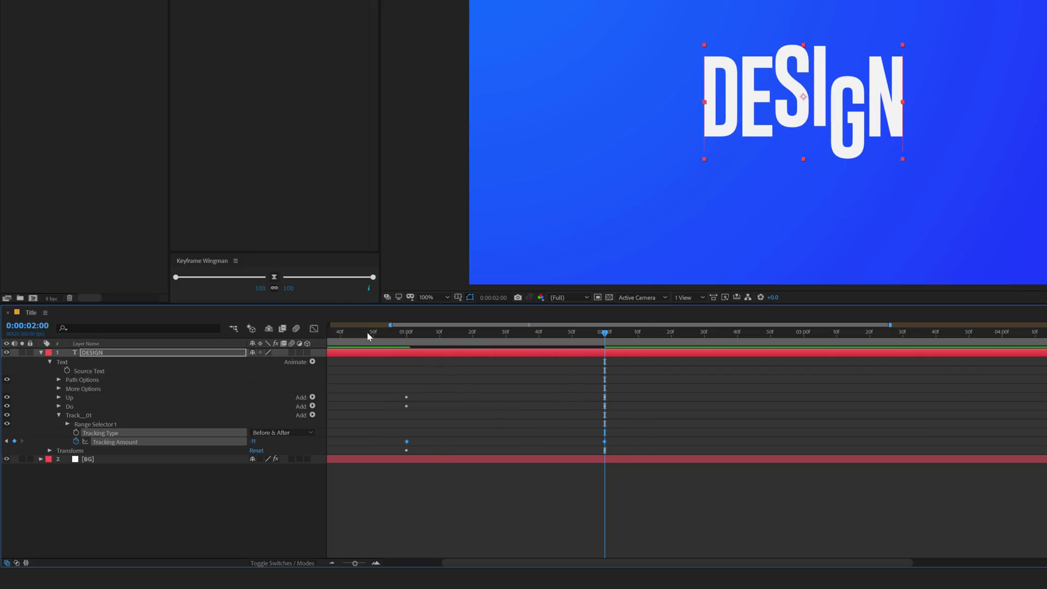
click(275, 278)
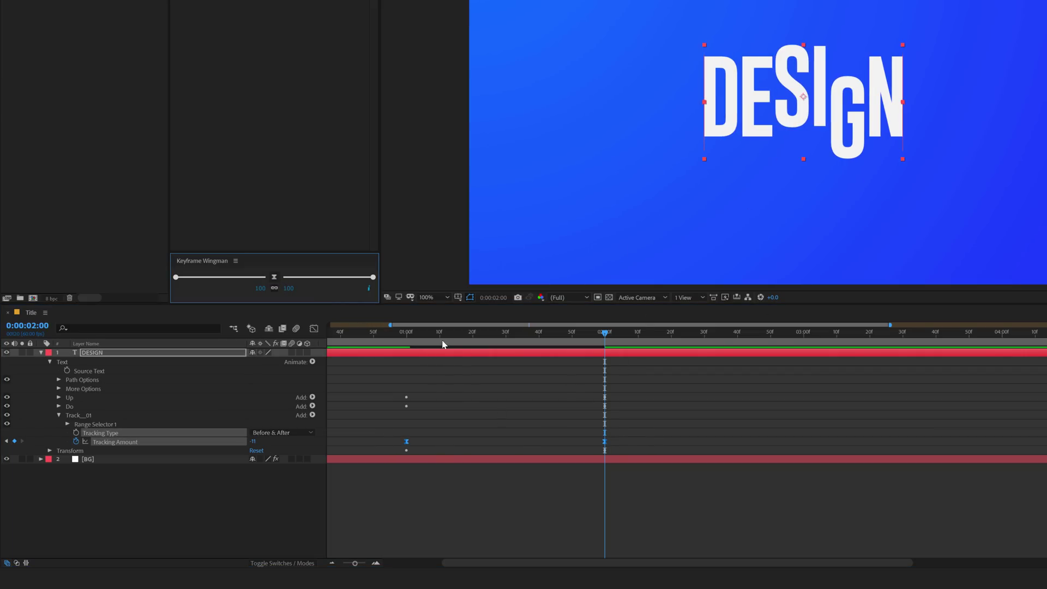
click(404, 339)
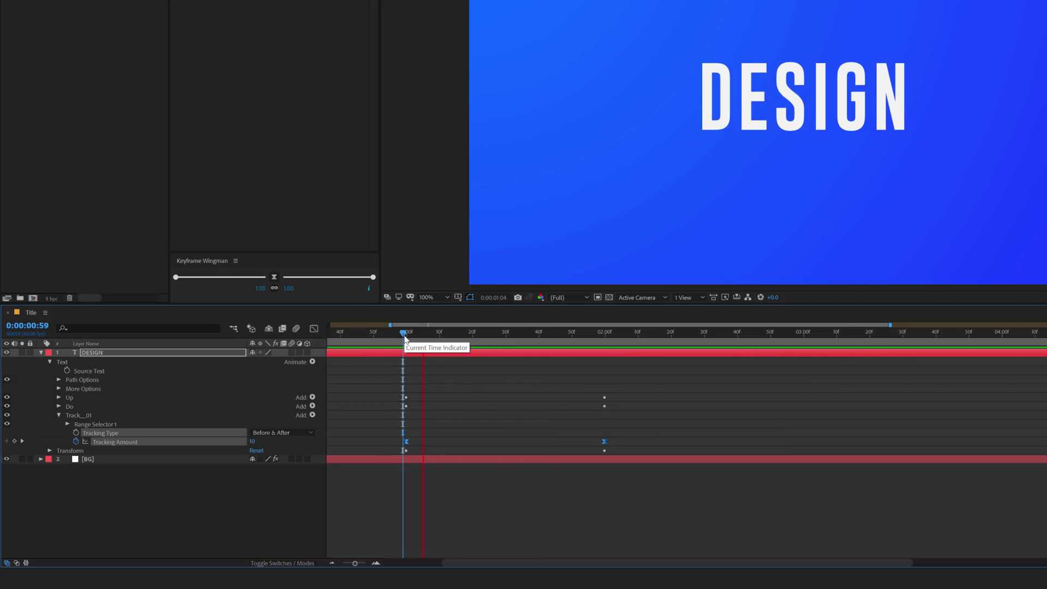
key(space)
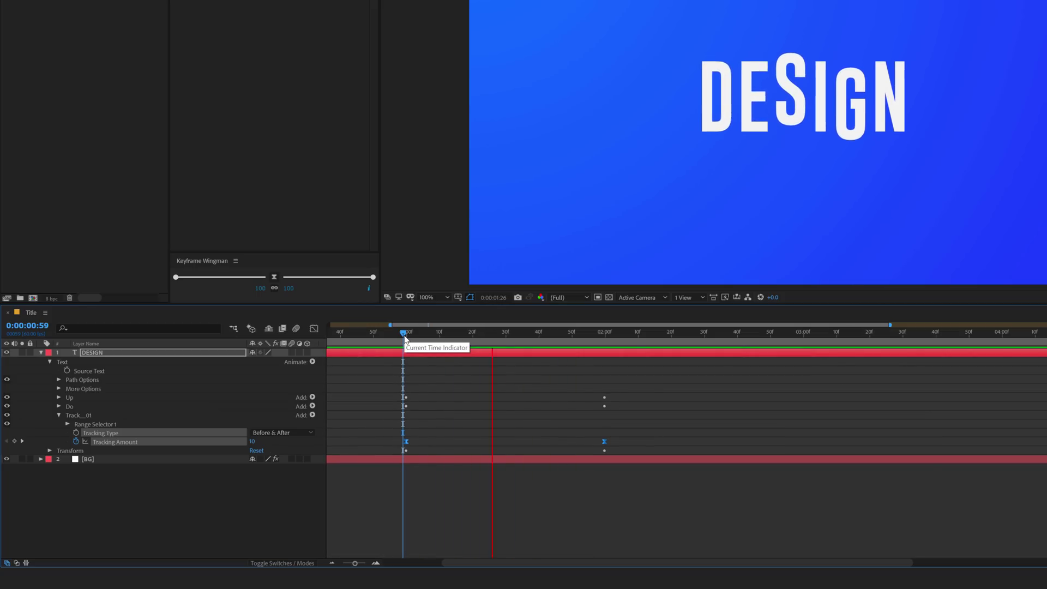
click(405, 333)
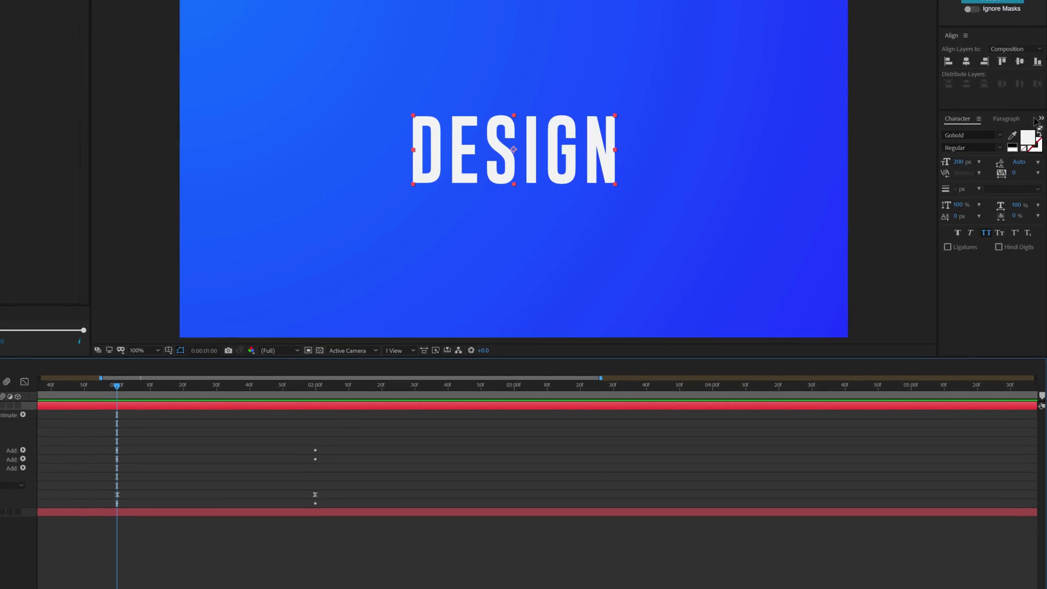
Search Effects & Presets for 'transform' and apply the Transform effect to DESIGN
click(1039, 118)
click(1008, 157)
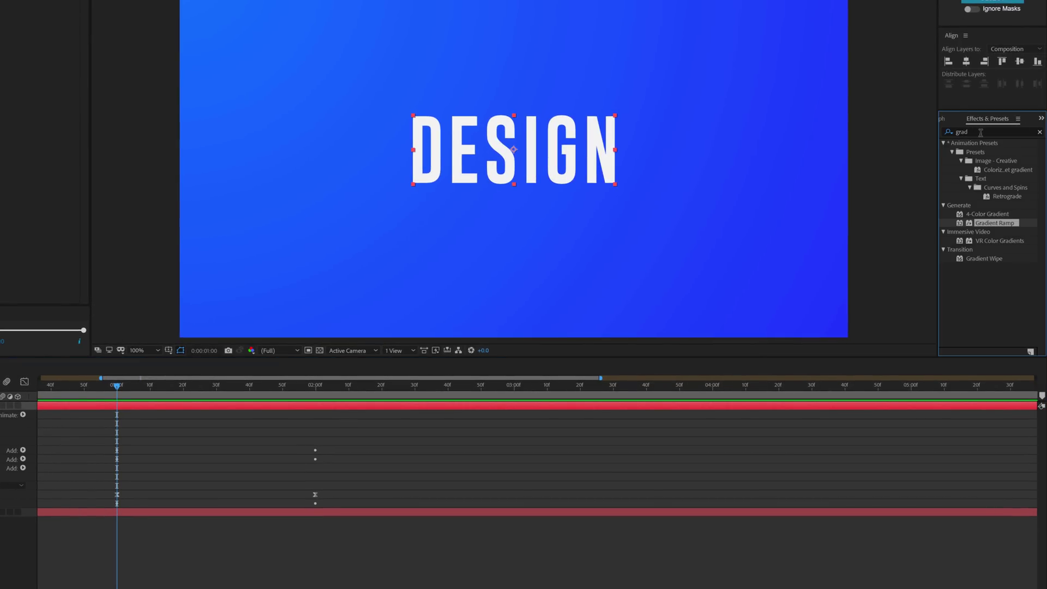
double_click(981, 133)
text(tra)
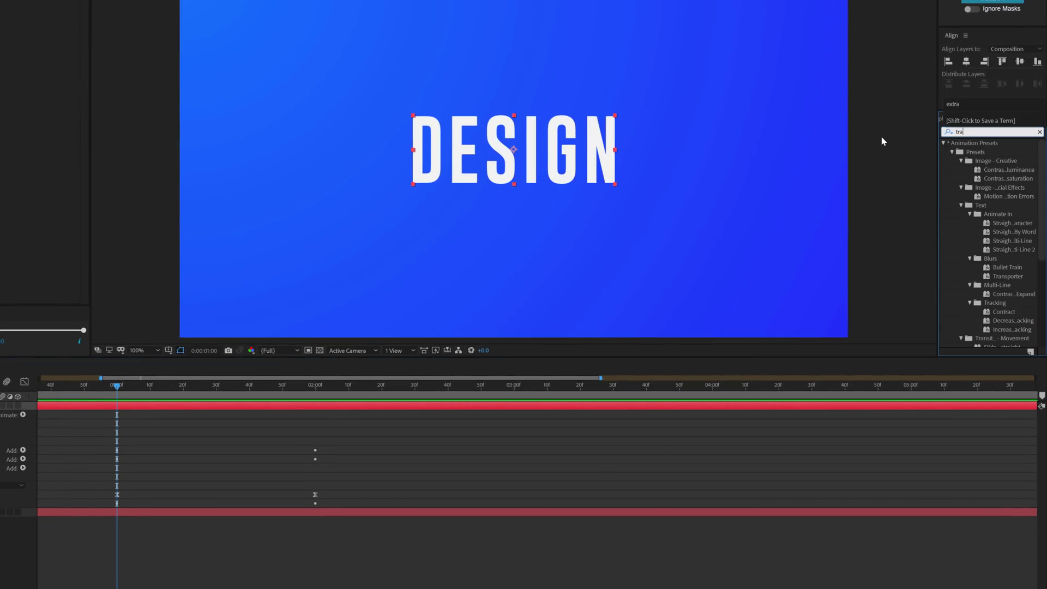
text(nsform)
double_click(1009, 192)
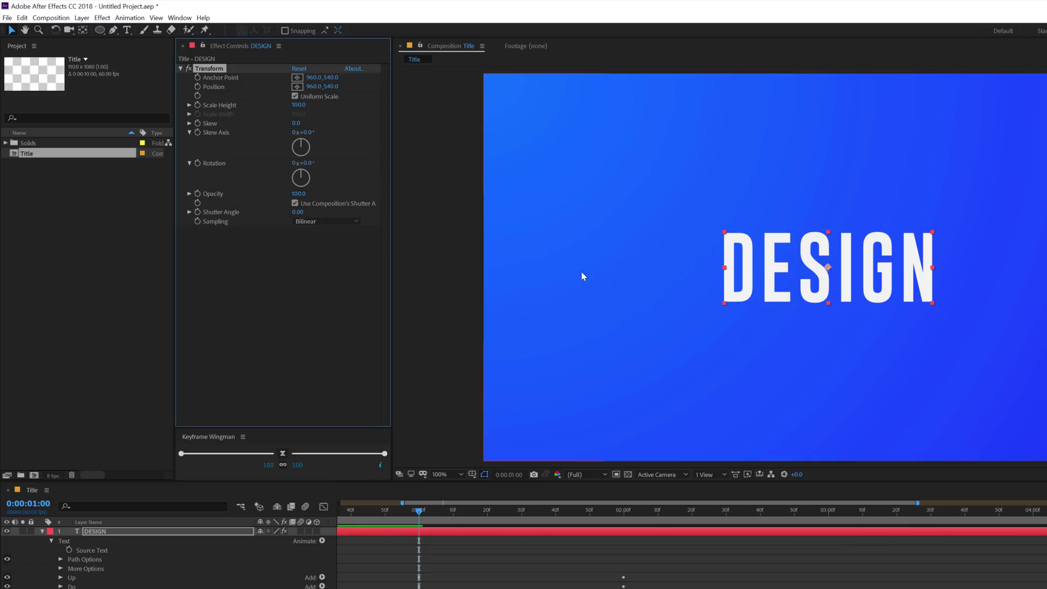
Set the Transform effect's Skew to -5
click(296, 123)
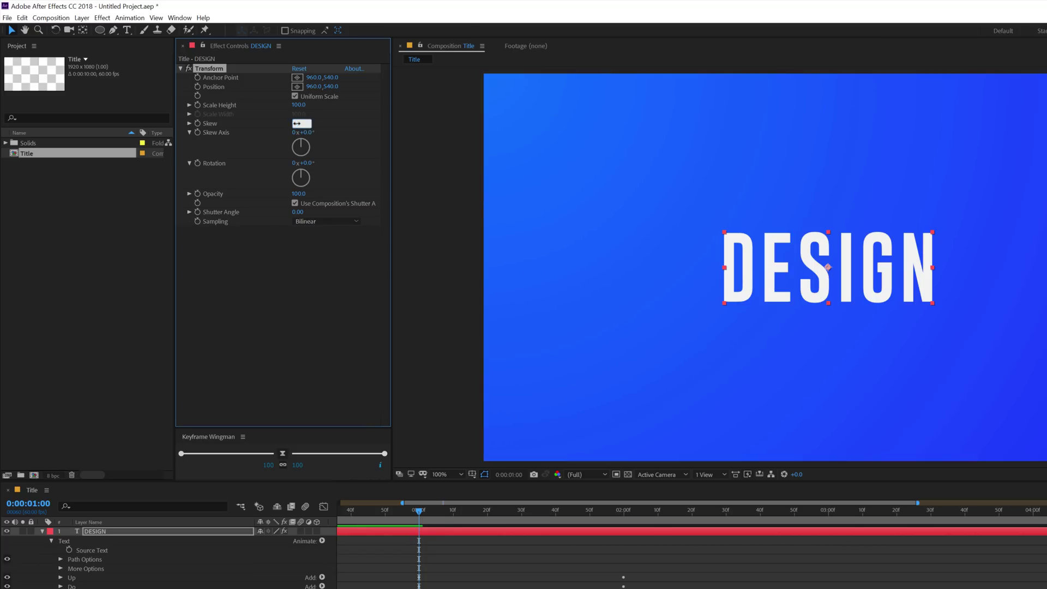
text(-5)
key(Return)
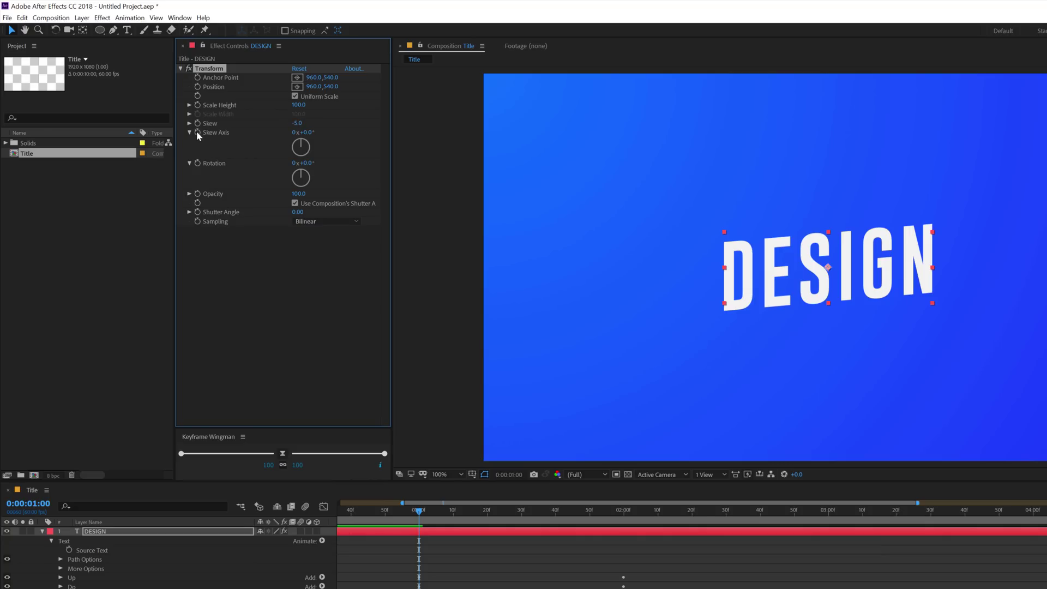
Keyframe Skew at -5 on 2 seconds and 0 on 1 second
click(623, 510)
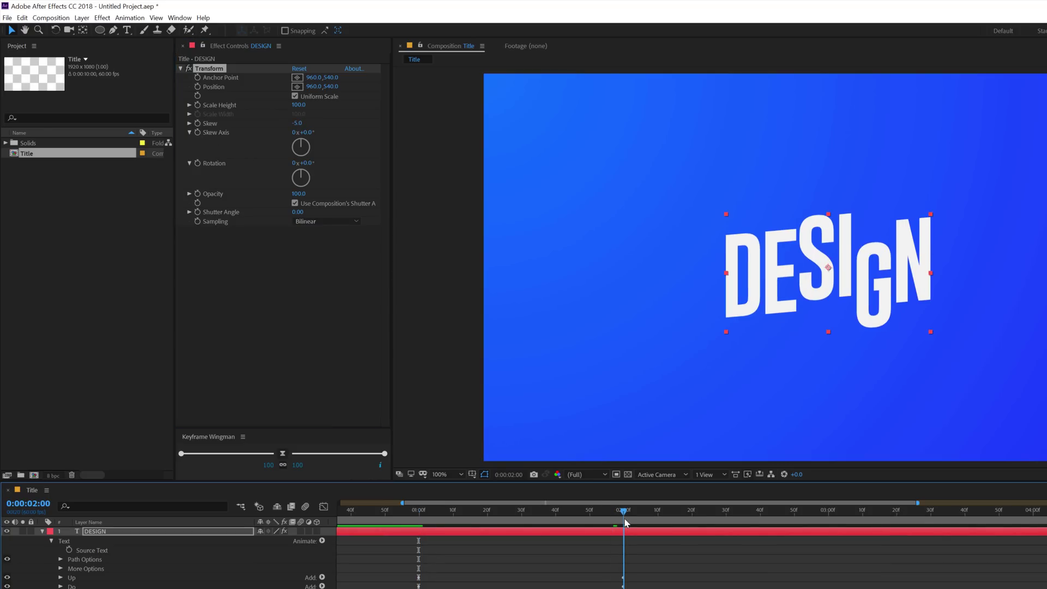
click(198, 124)
click(419, 510)
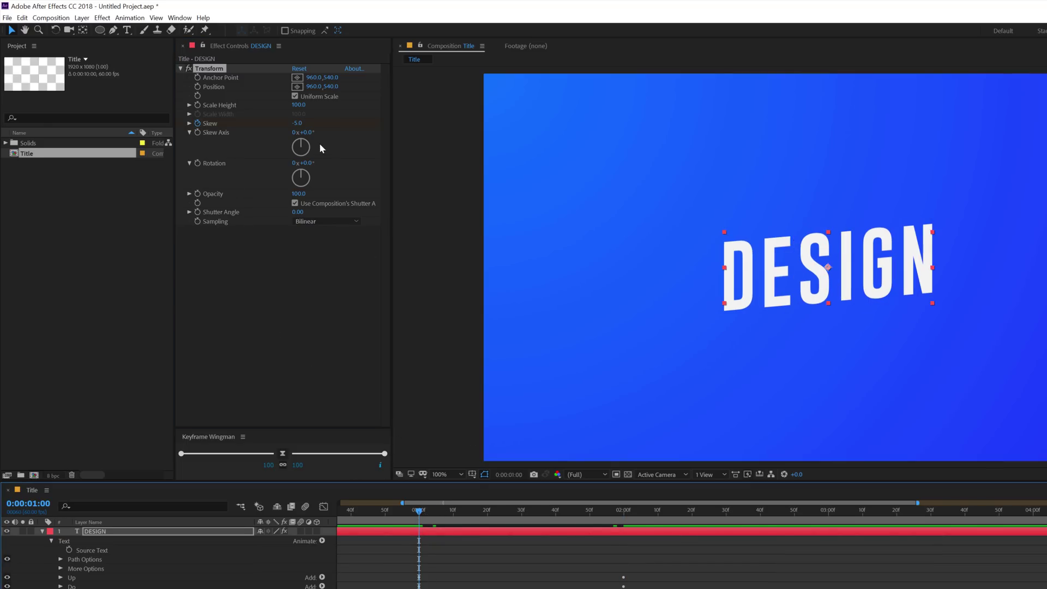
click(298, 123)
text(0)
key(Return)
Preview the skew animation and collapse the Track_01 group
drag(401, 568, 567, 584)
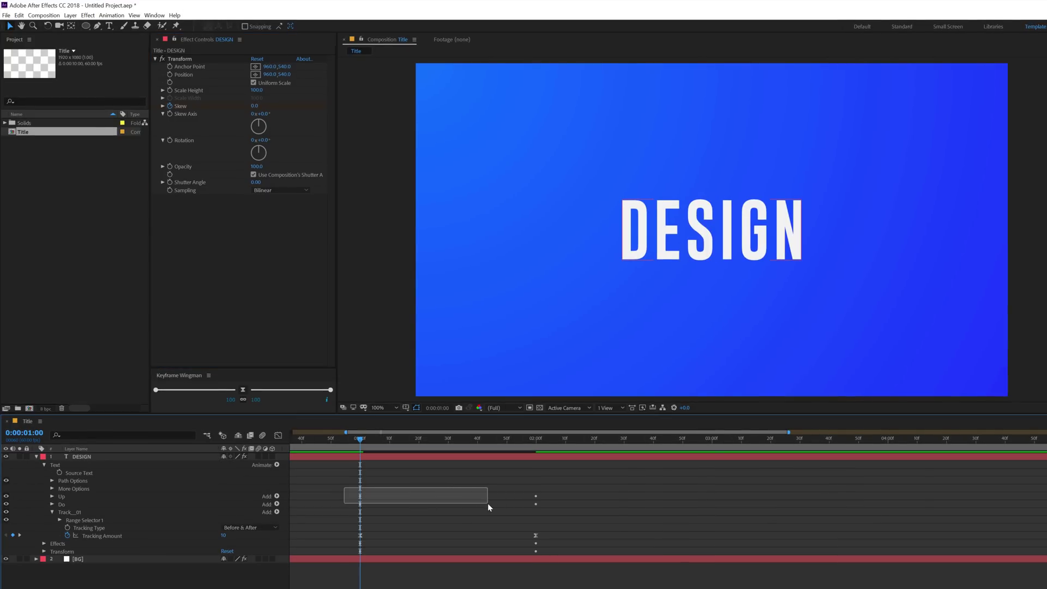
drag(488, 503, 556, 538)
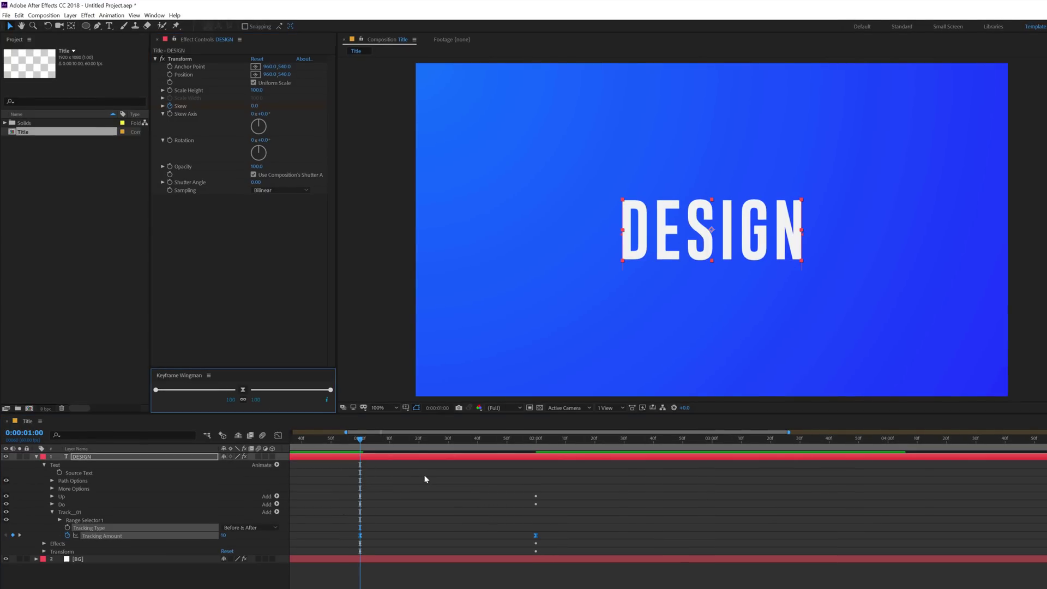
key(space)
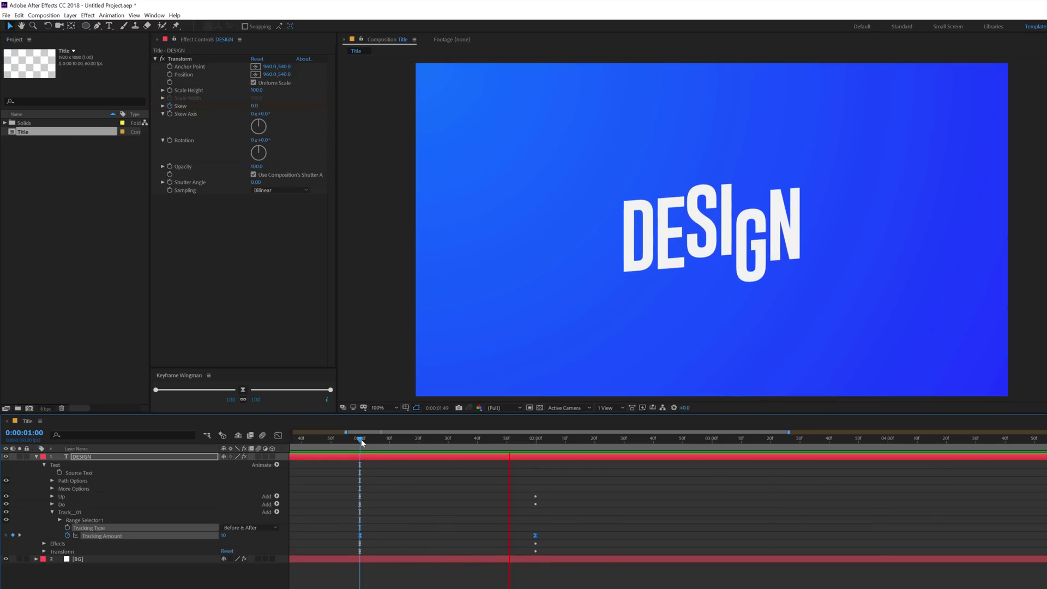
drag(361, 440, 524, 440)
key(ctrl+shift+a)
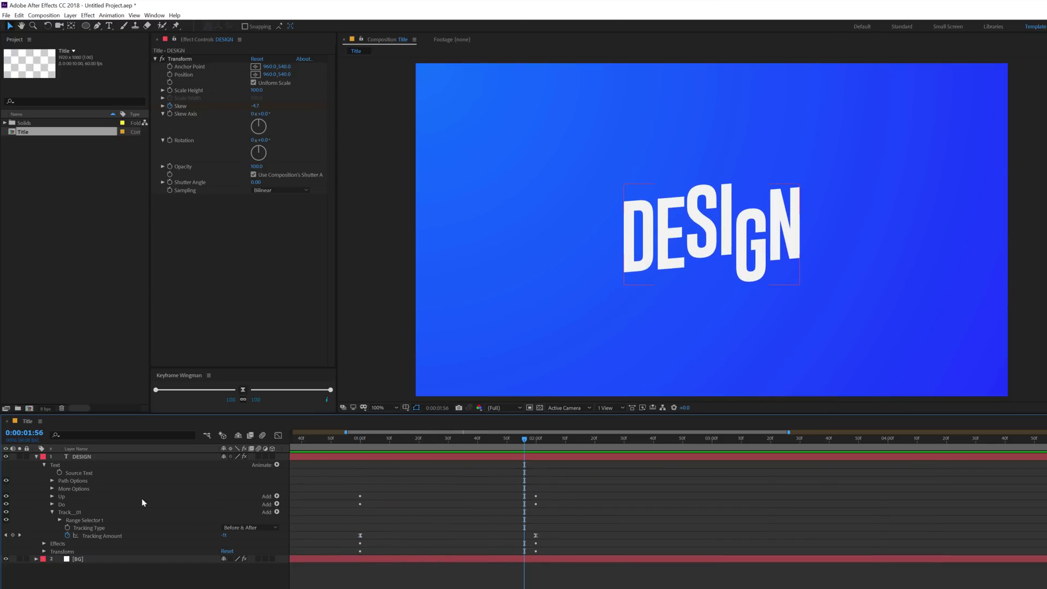
click(52, 513)
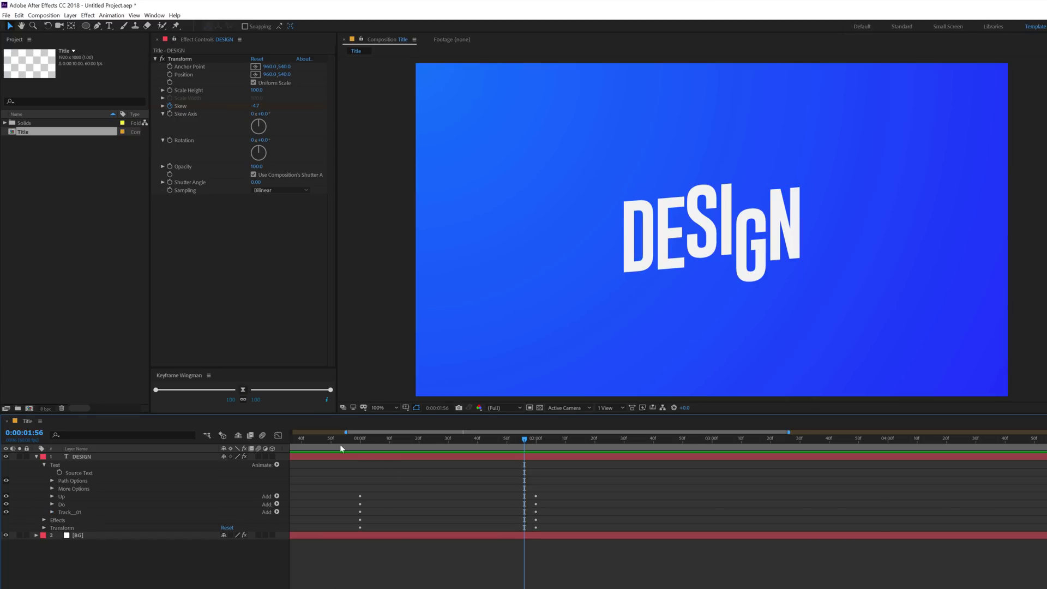
scroll(668, 490, left, 3)
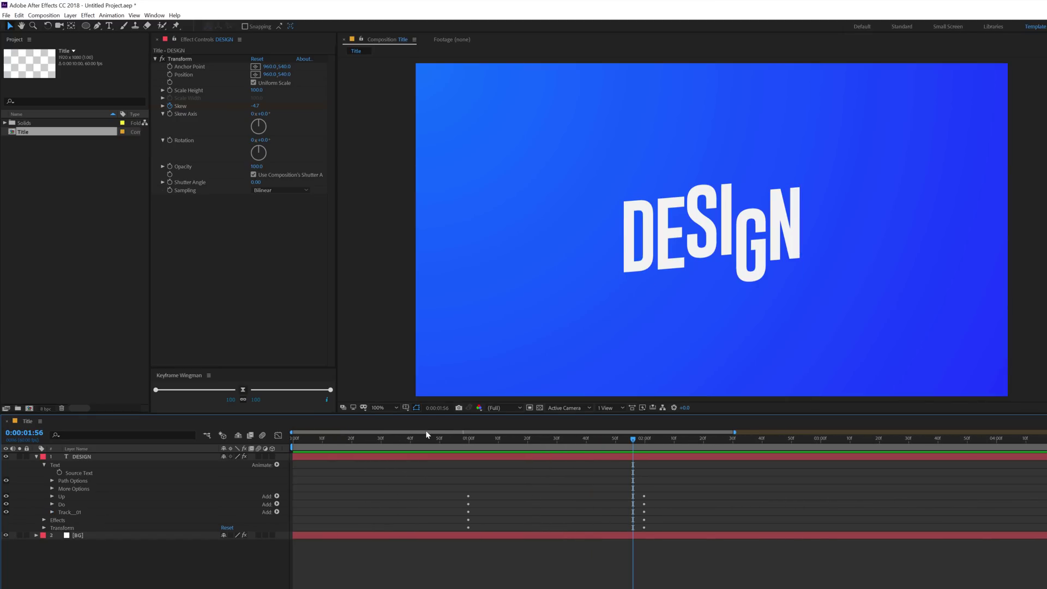
drag(409, 440, 288, 447)
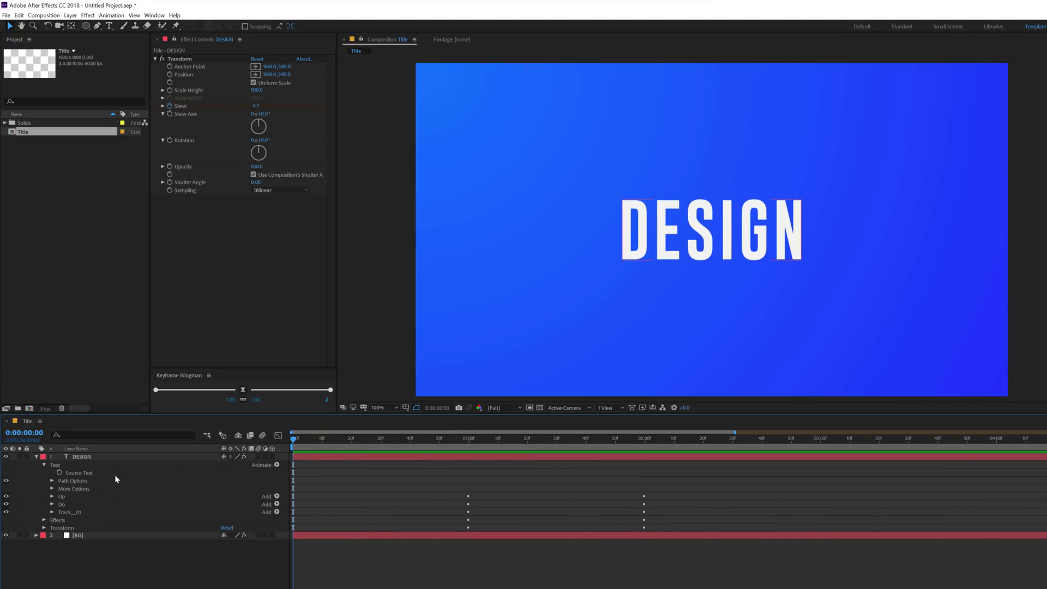
Add an Opacity animator named 'Built' with its Opacity set to 0%
click(276, 466)
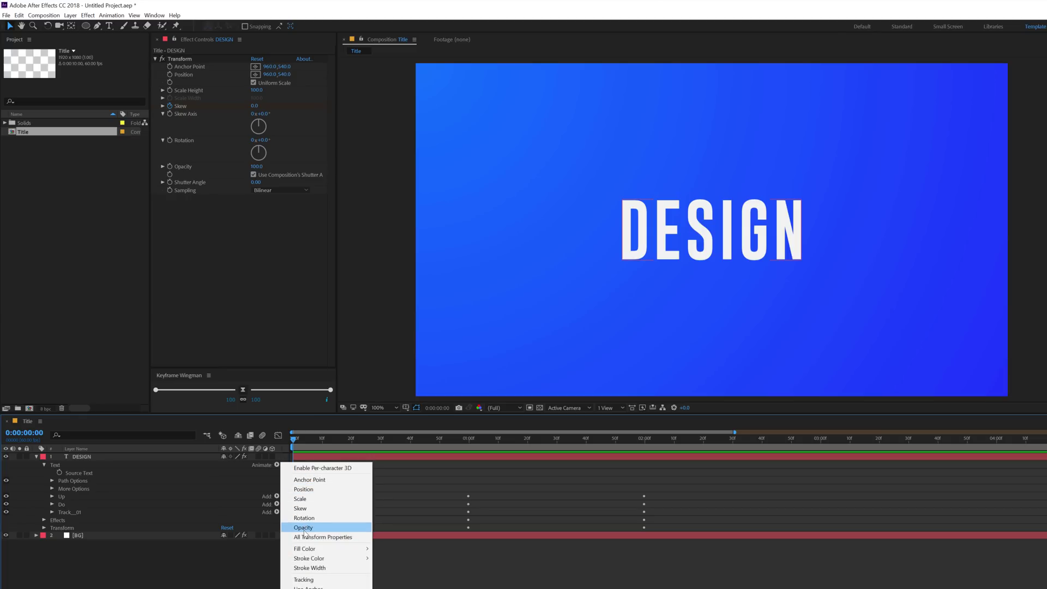
click(304, 528)
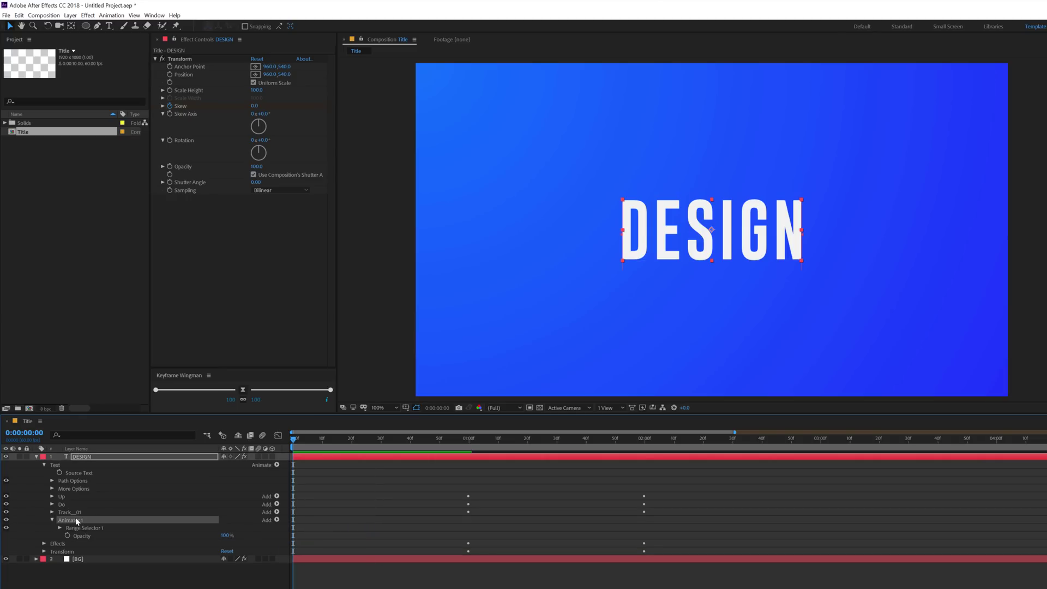
key(Return)
text(Built)
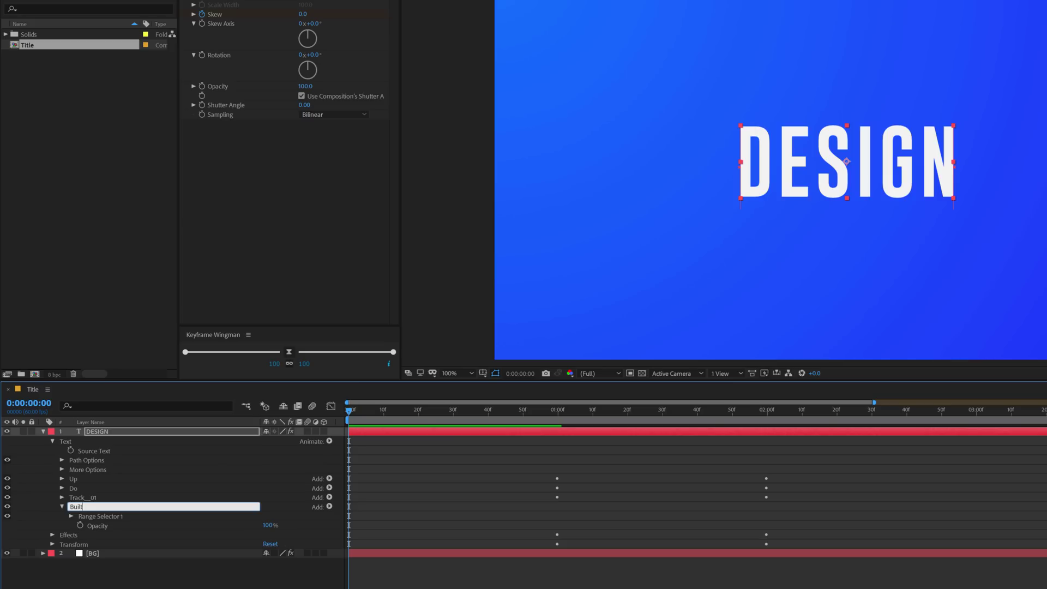
key(Return)
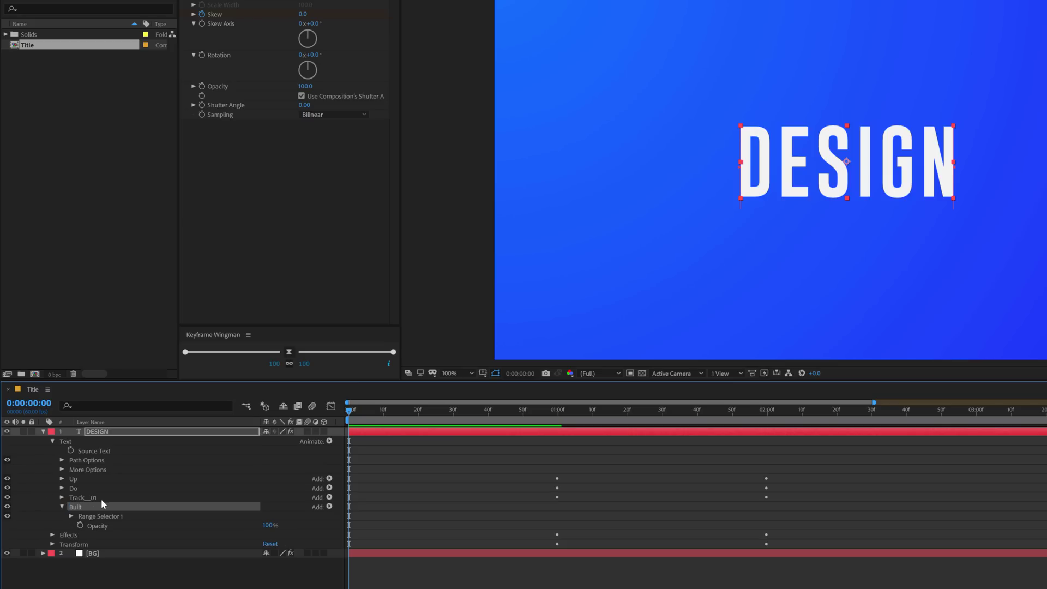
click(71, 516)
drag(267, 562, 130, 565)
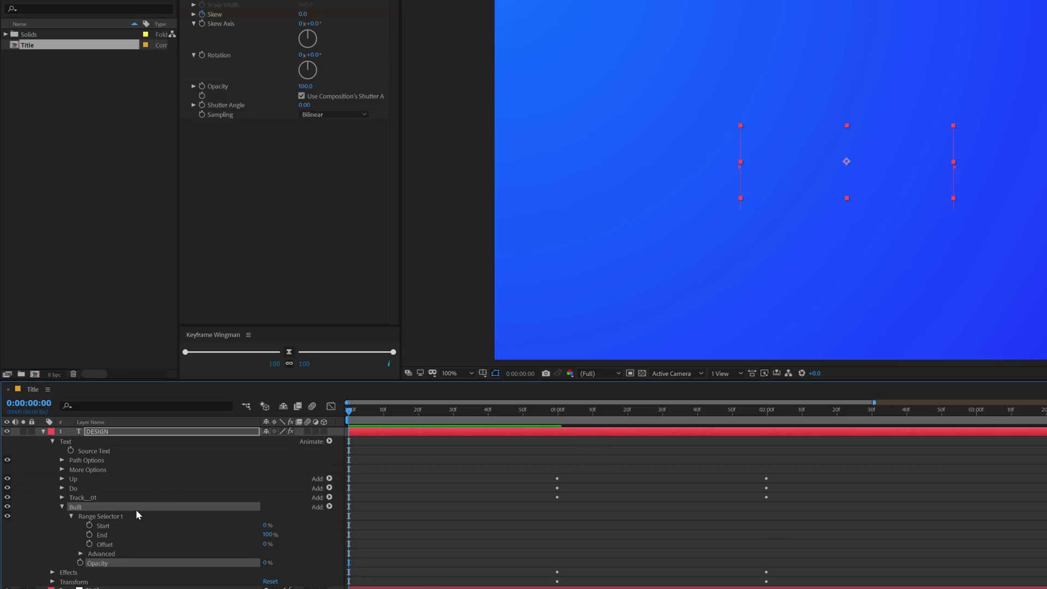
Keyframe the range Start from 0% at 0:00 to 100% at 1:00, with Easy Ease
click(90, 536)
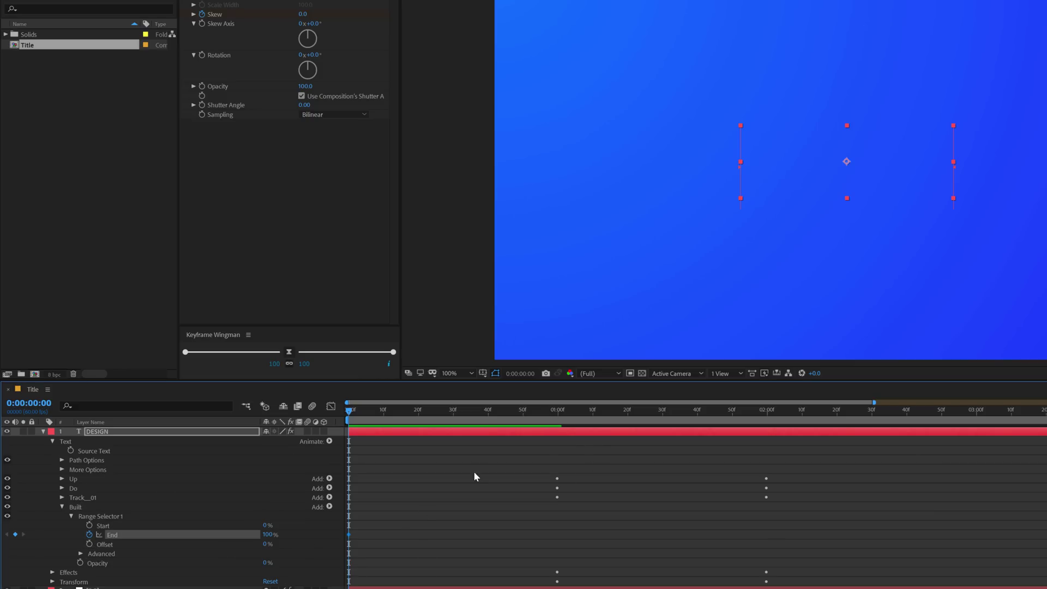
click(481, 415)
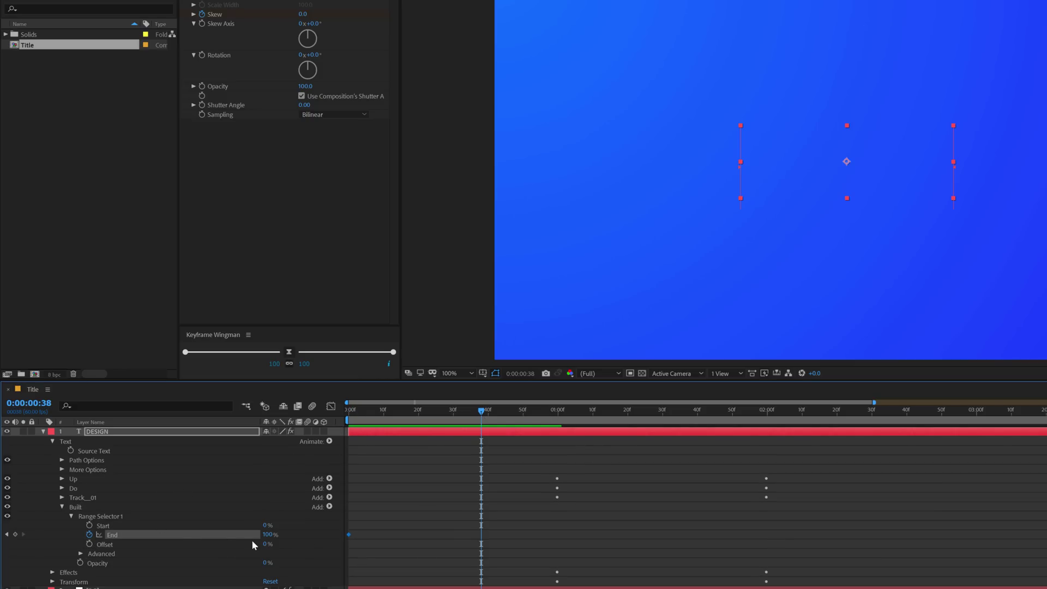
drag(267, 535, 228, 534)
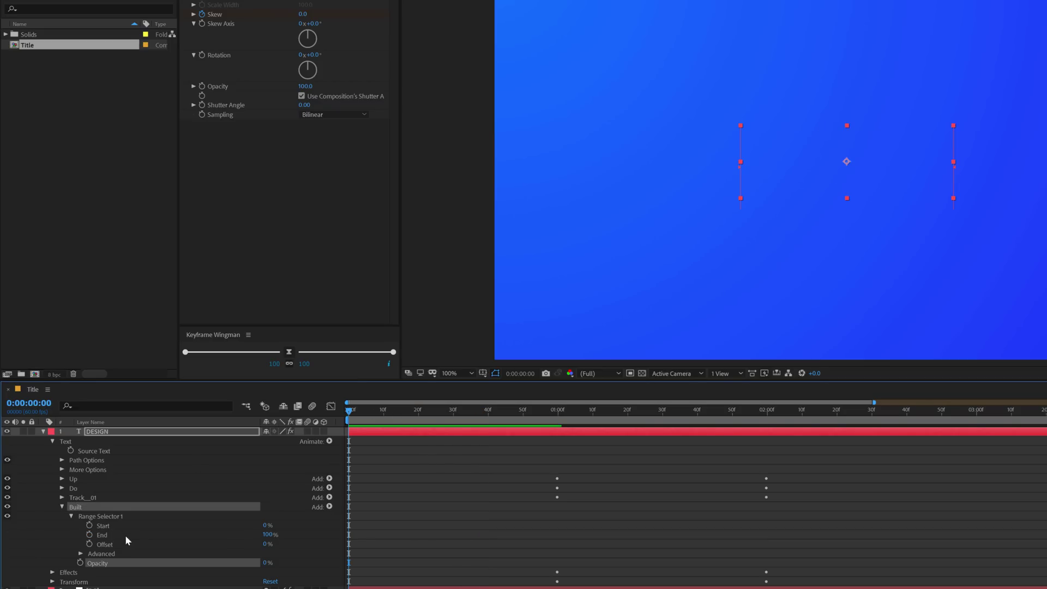
click(90, 526)
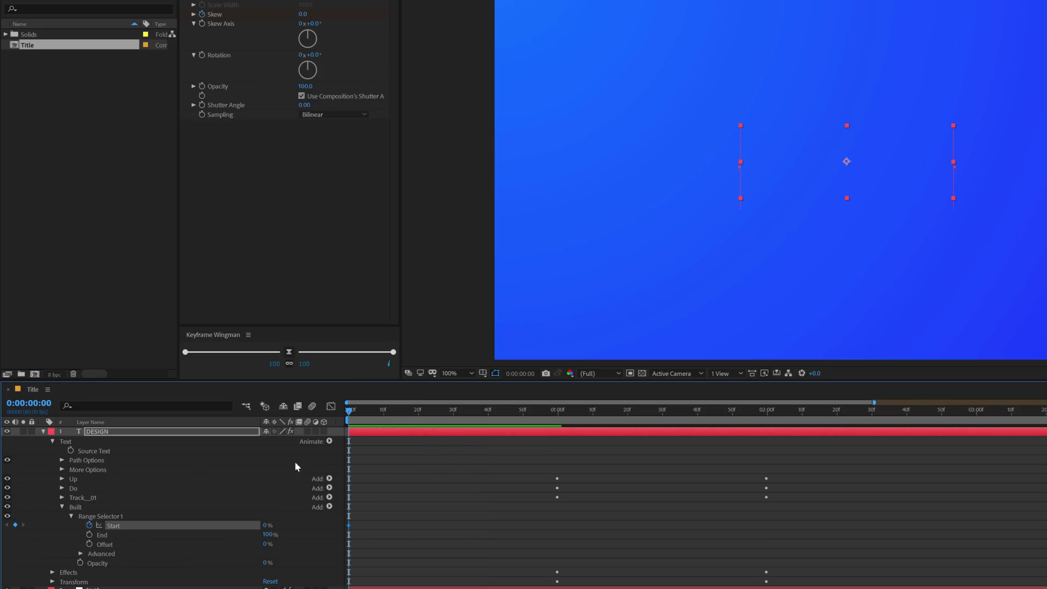
drag(545, 410, 560, 415)
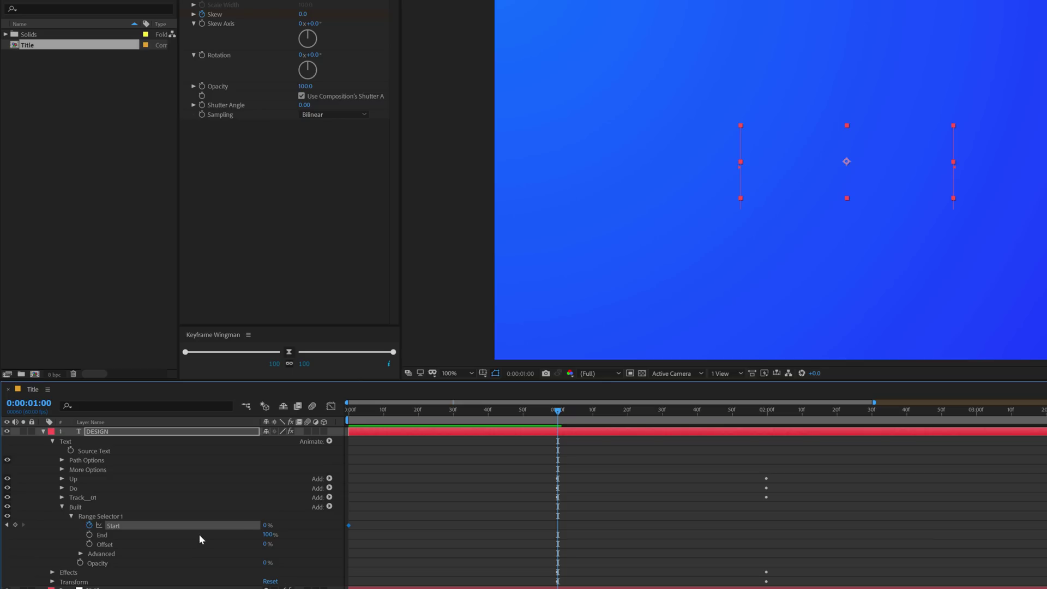
drag(273, 525, 407, 528)
drag(570, 515, 336, 538)
key(F9)
Preview the letter-by-letter build-in from the start
key(Home)
key(space)
drag(407, 421, 293, 446)
click(410, 493)
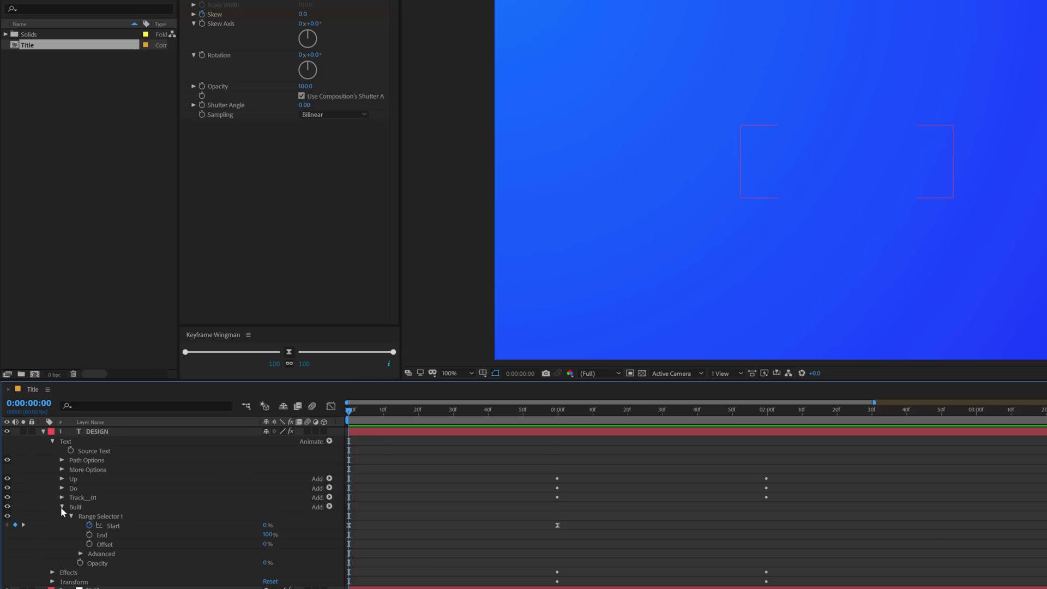
Add another Tracking animator to DESIGN and name it 'Track_02'
click(62, 507)
click(329, 441)
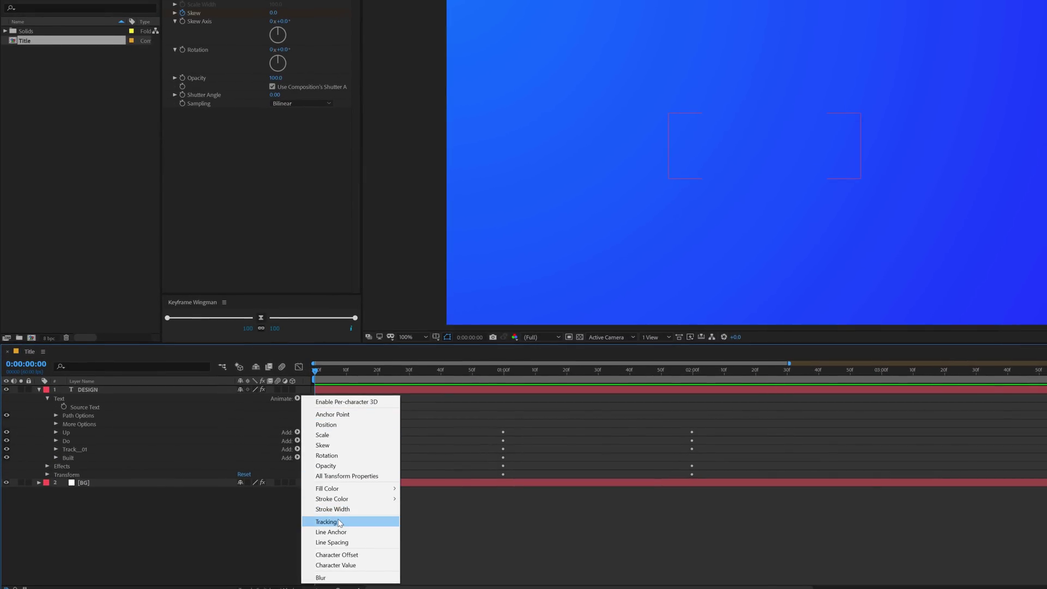
click(338, 522)
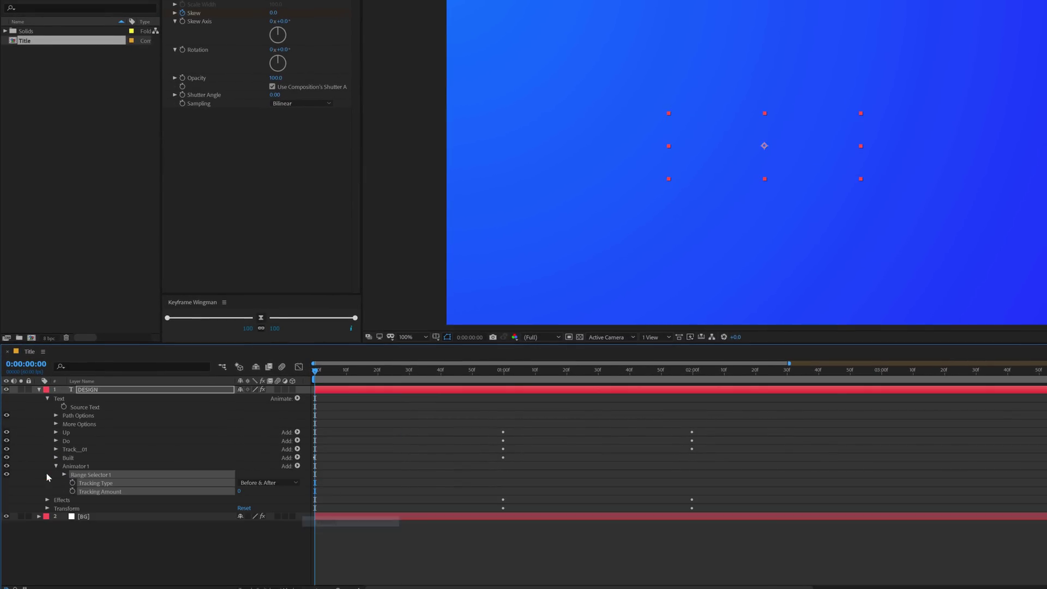
click(74, 466)
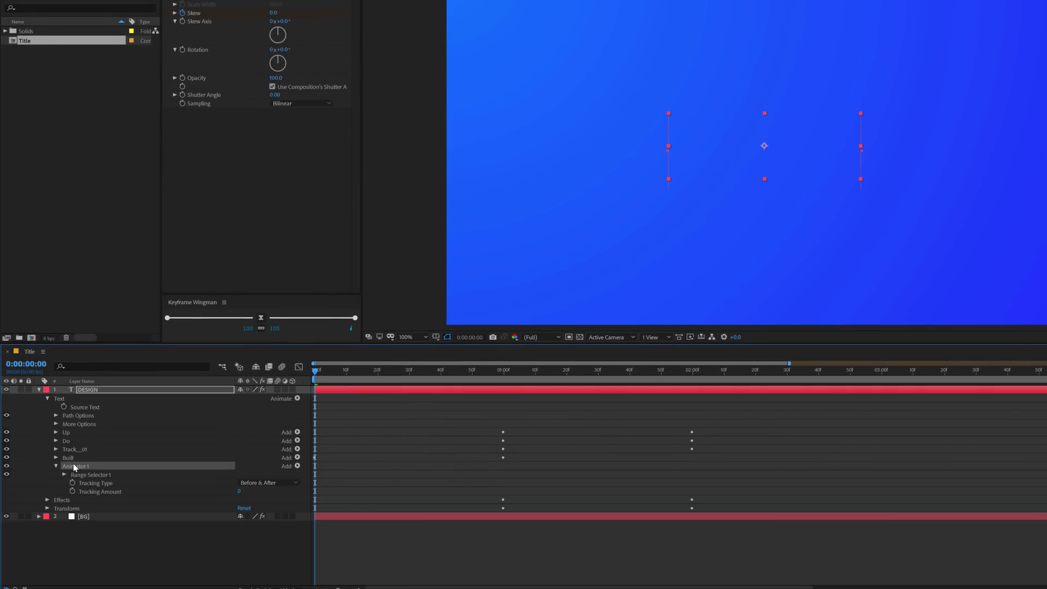
key(Return)
text(Track_02)
key(Return)
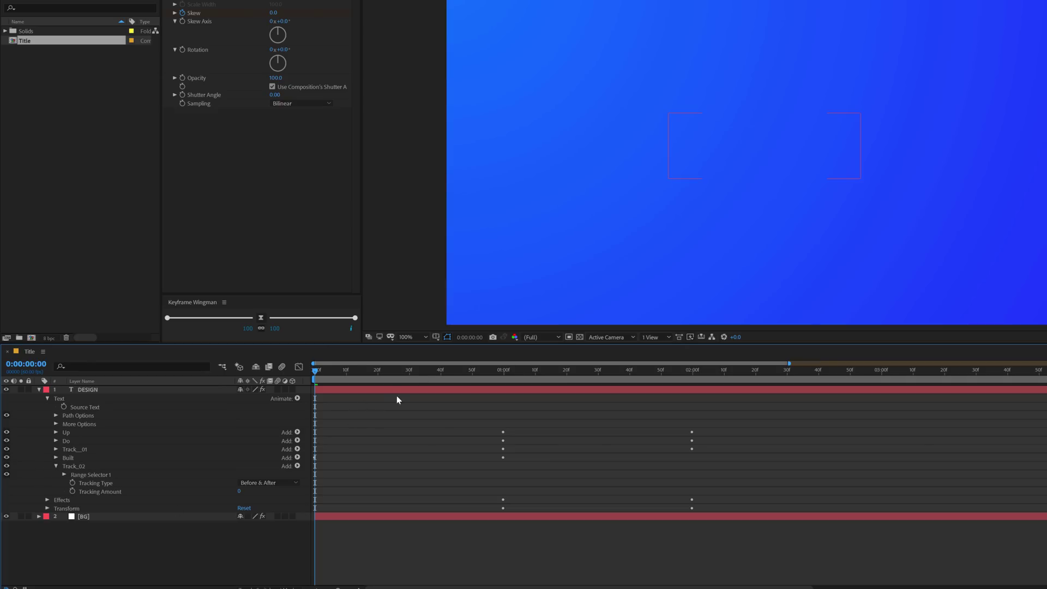
Keyframe Track_02's Tracking Amount from -20 at 30f to 0 at 1:14
drag(350, 375, 409, 379)
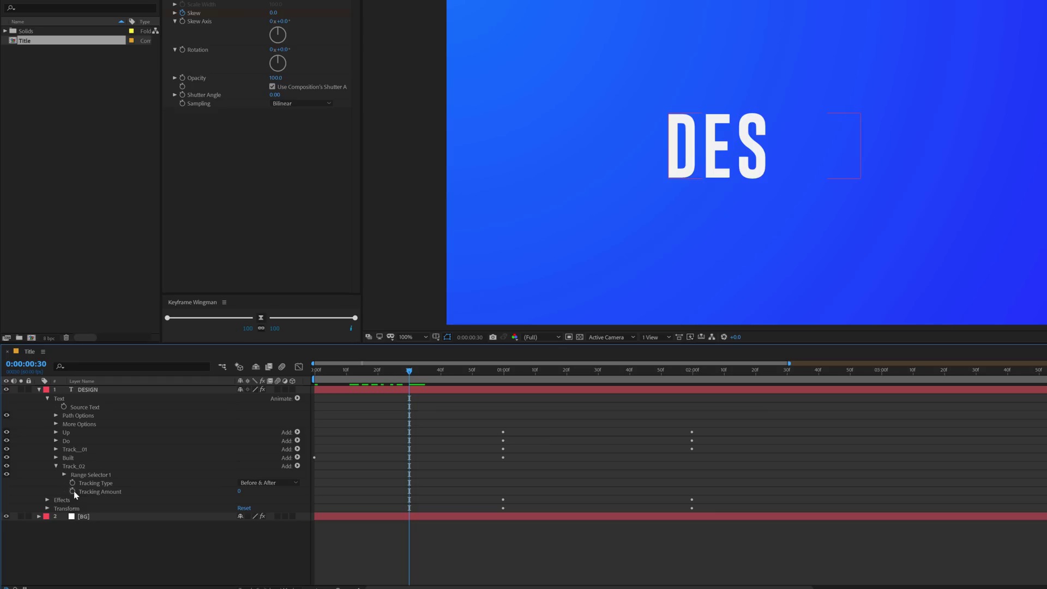
drag(241, 493, 230, 493)
click(242, 491)
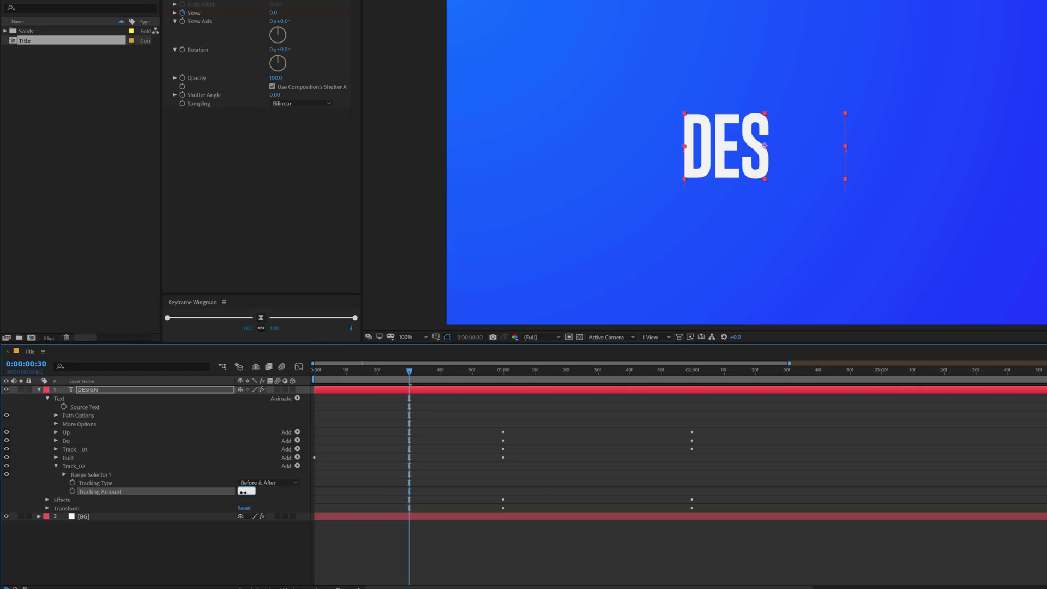
text(-20)
key(Return)
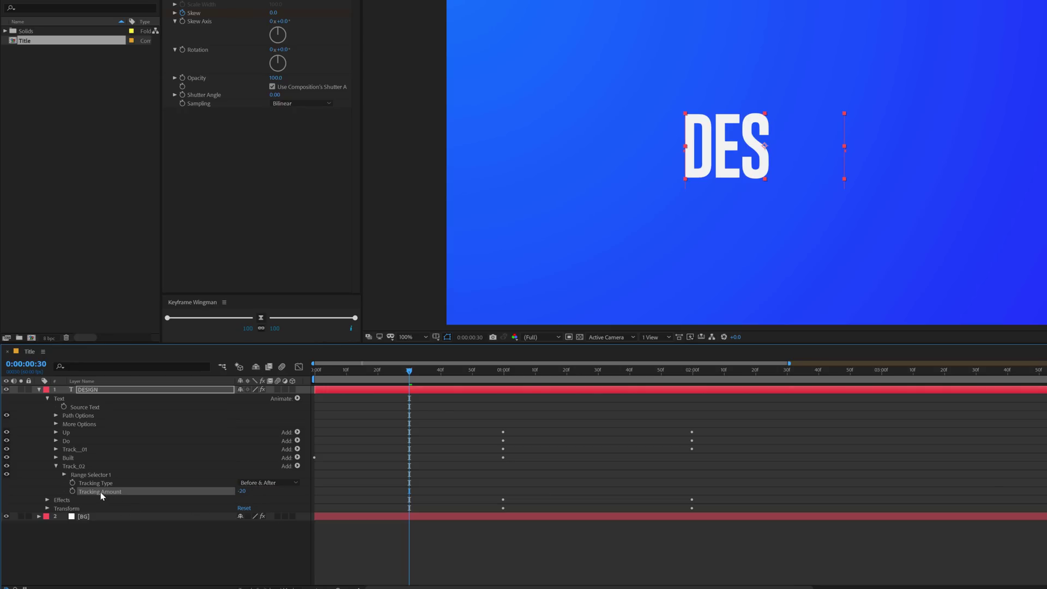
click(72, 492)
drag(485, 375, 550, 388)
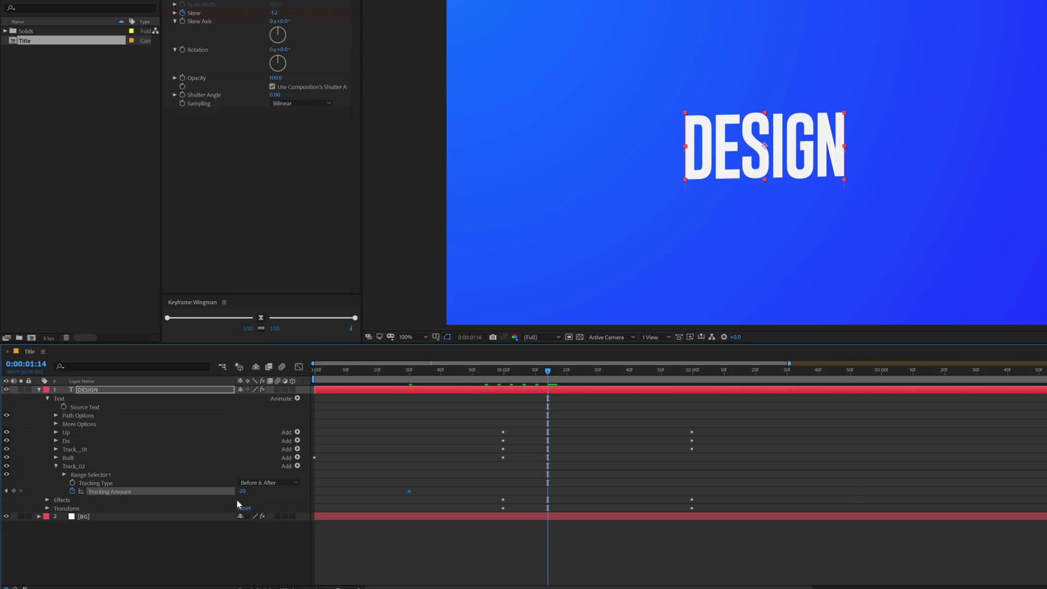
click(243, 491)
text(0)
key(Return)
drag(393, 482, 553, 494)
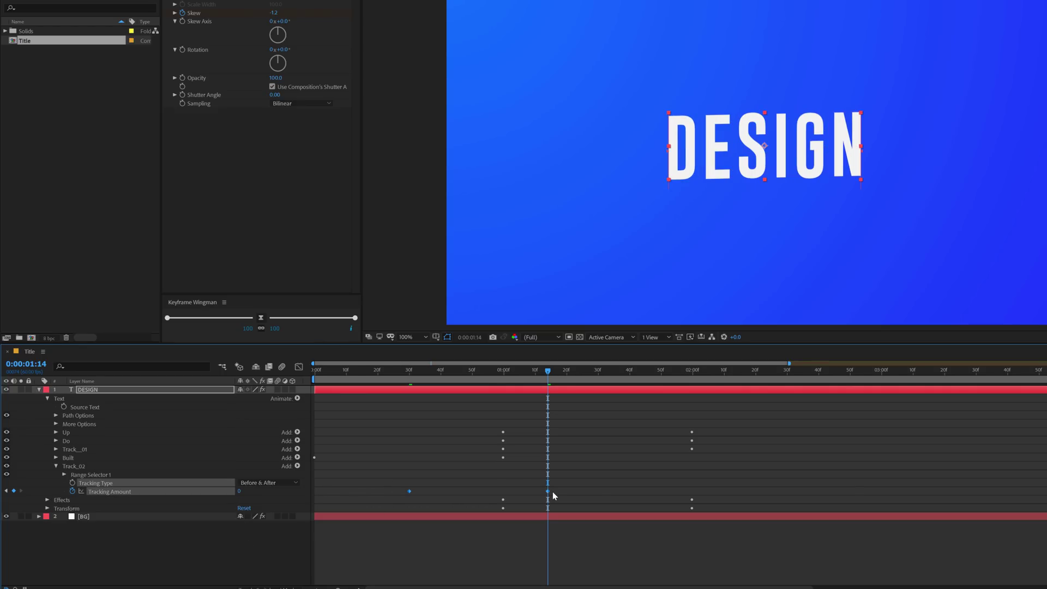
Shape the end tracking keyframe's easing in the Graph Editor and preview from frame 22
click(299, 368)
drag(572, 549, 410, 557)
click(383, 371)
key(space)
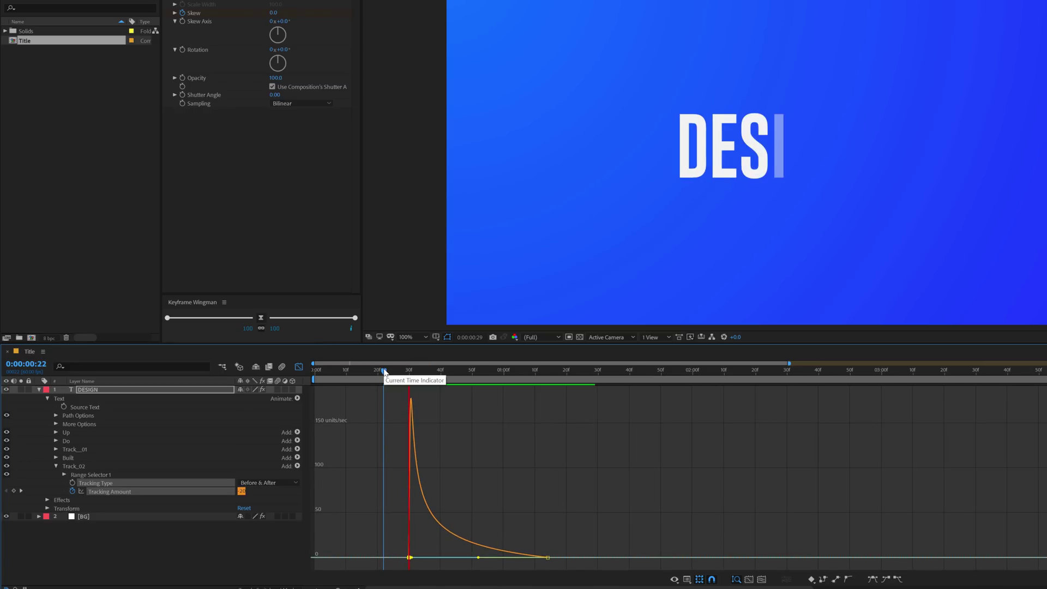
key(space)
click(298, 367)
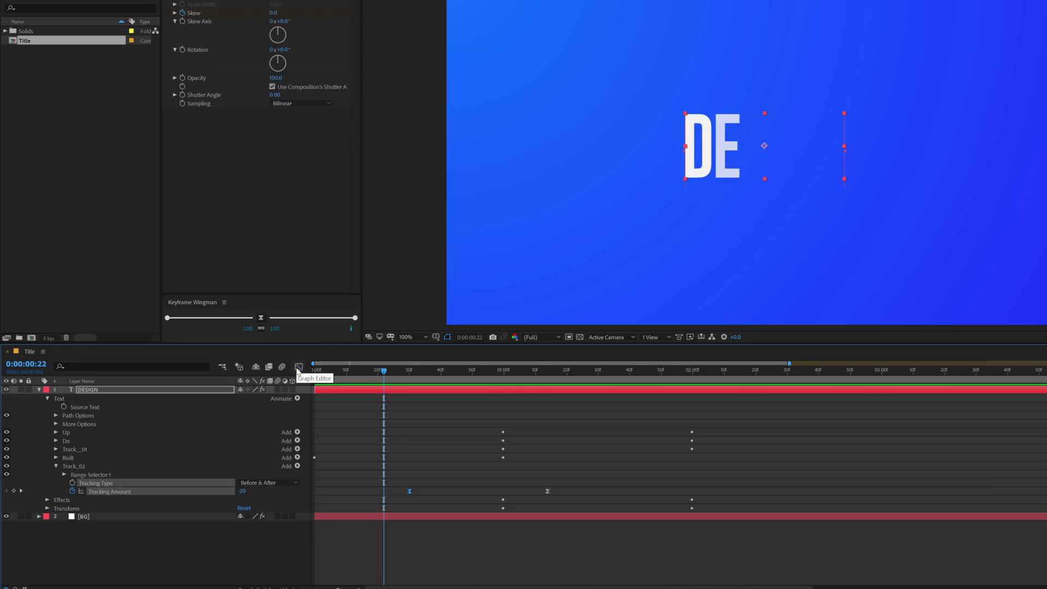
Shift both Tracking Amount keyframes later, then pull the end keyframe back slightly
drag(391, 476, 600, 489)
key(space)
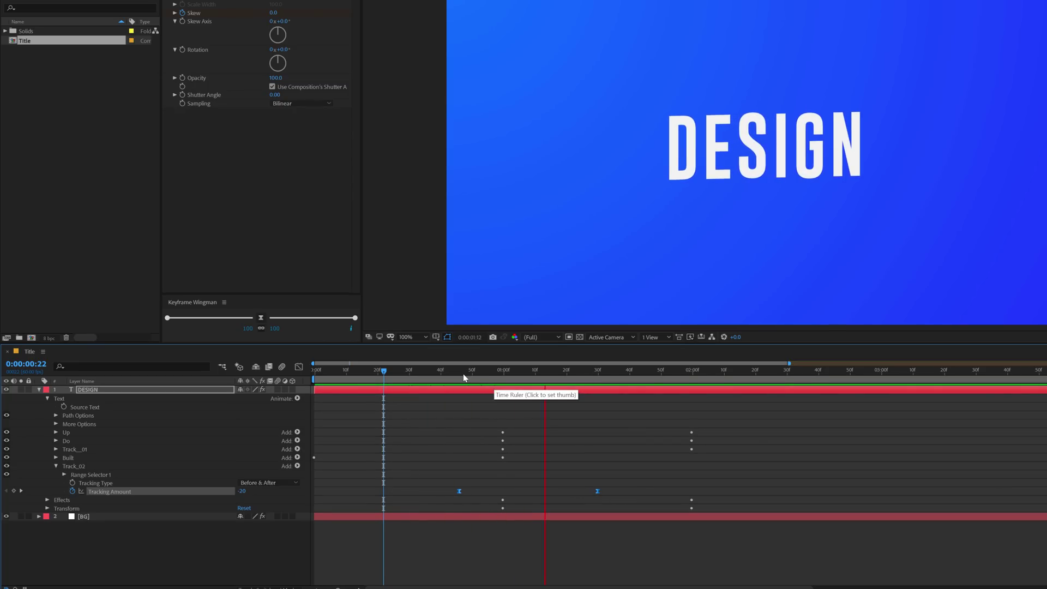
drag(431, 377, 551, 457)
click(599, 503)
drag(596, 493, 574, 493)
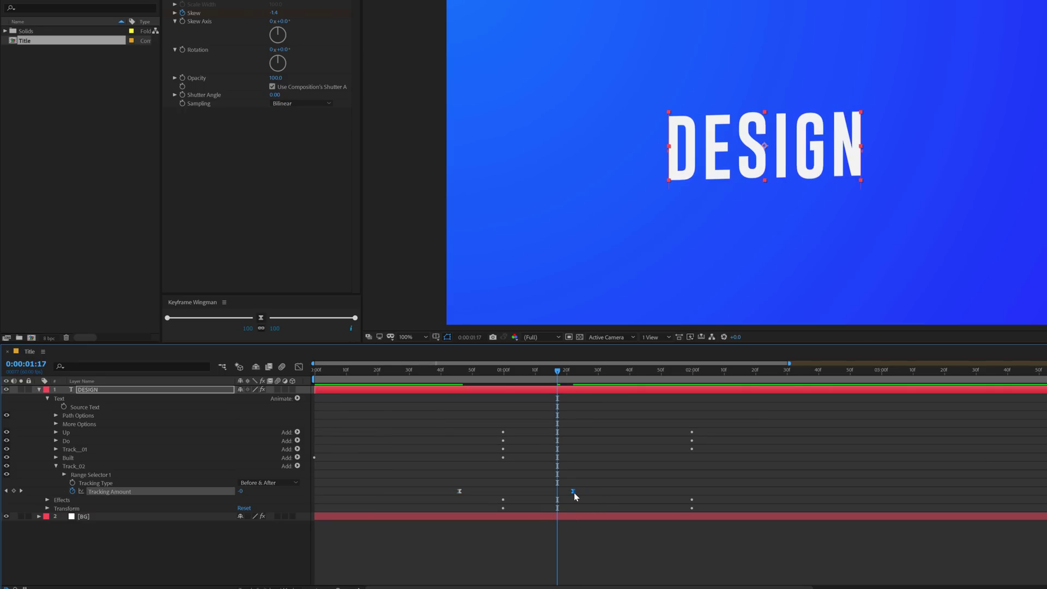
click(450, 375)
key(space)
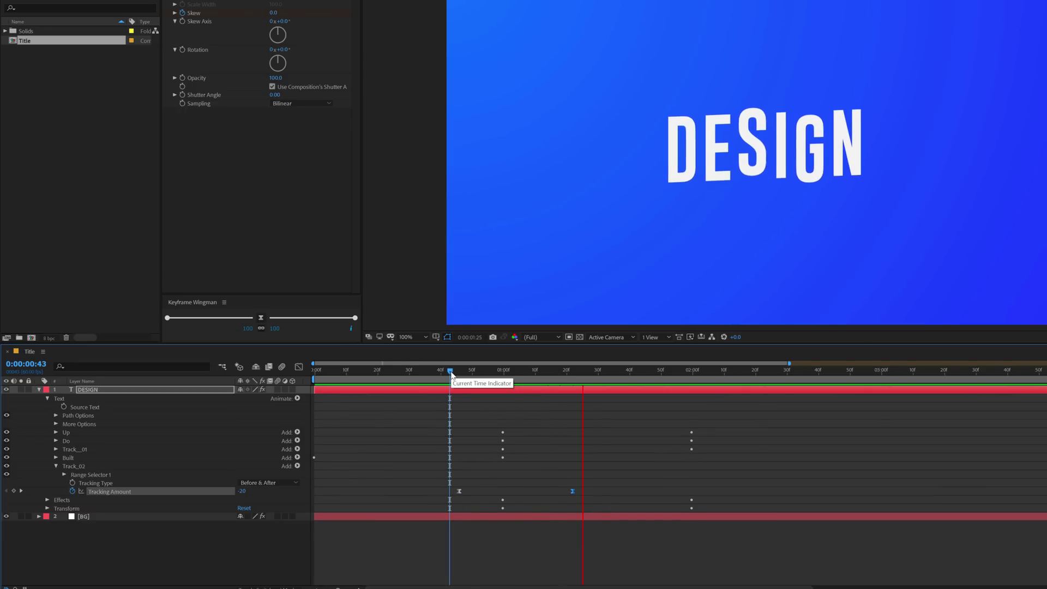
Move the start keyframe slightly earlier and the end slightly later, then replay from the start
drag(451, 376, 374, 375)
click(374, 375)
key(space)
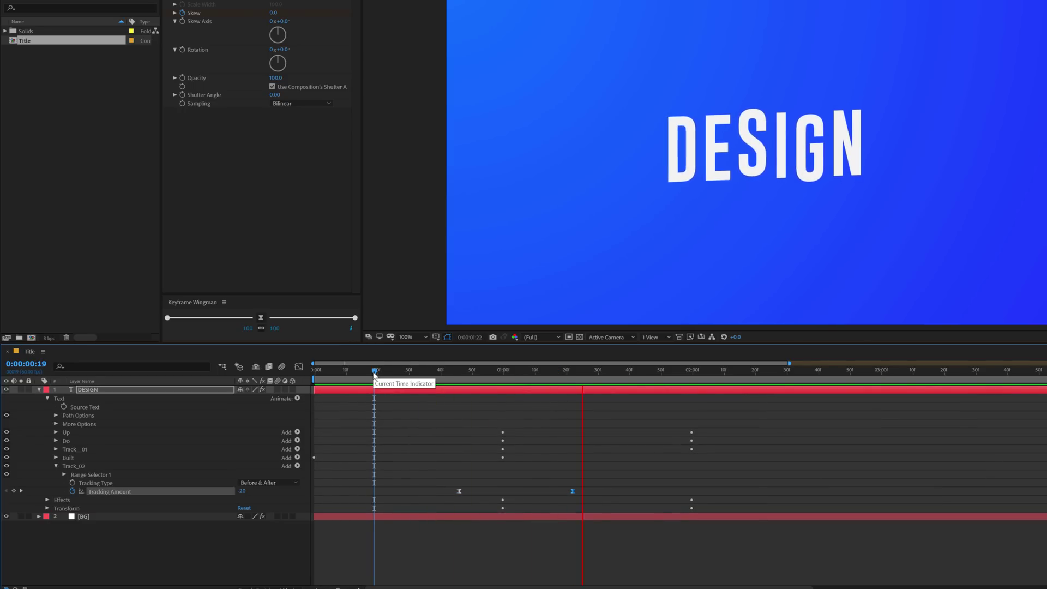
key(space)
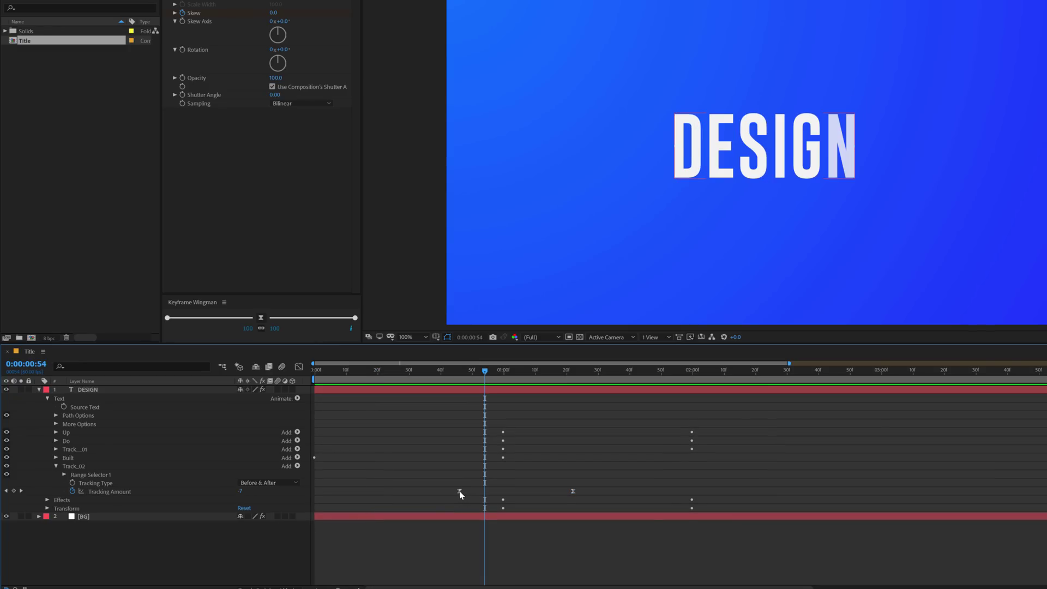
drag(459, 491, 443, 492)
drag(573, 491, 579, 491)
key(Home)
key(space)
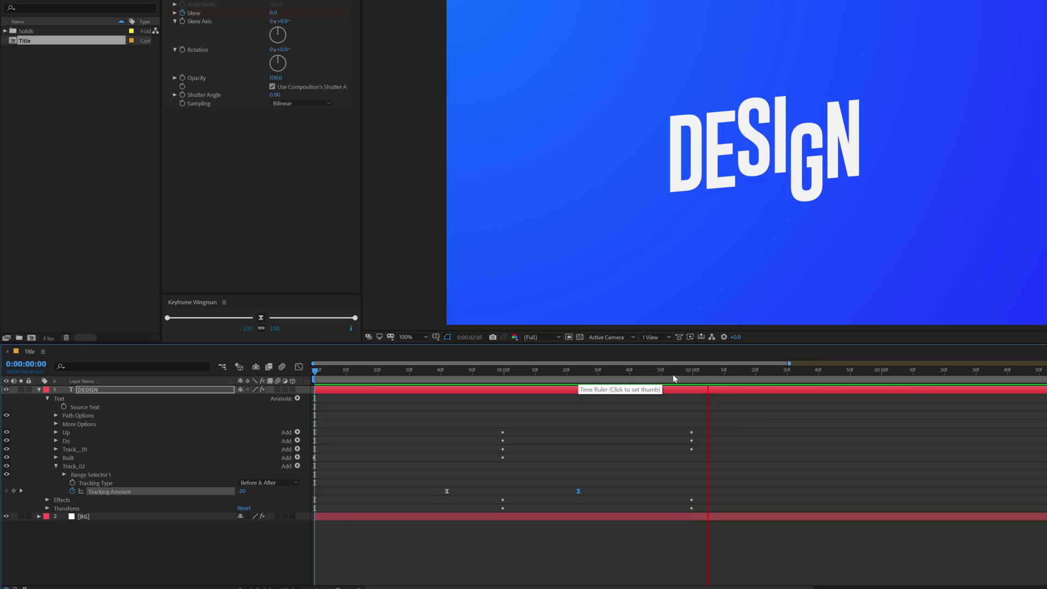
Nudge both tracking keyframes a little later and preview, ending at 1:35
drag(783, 378, 804, 377)
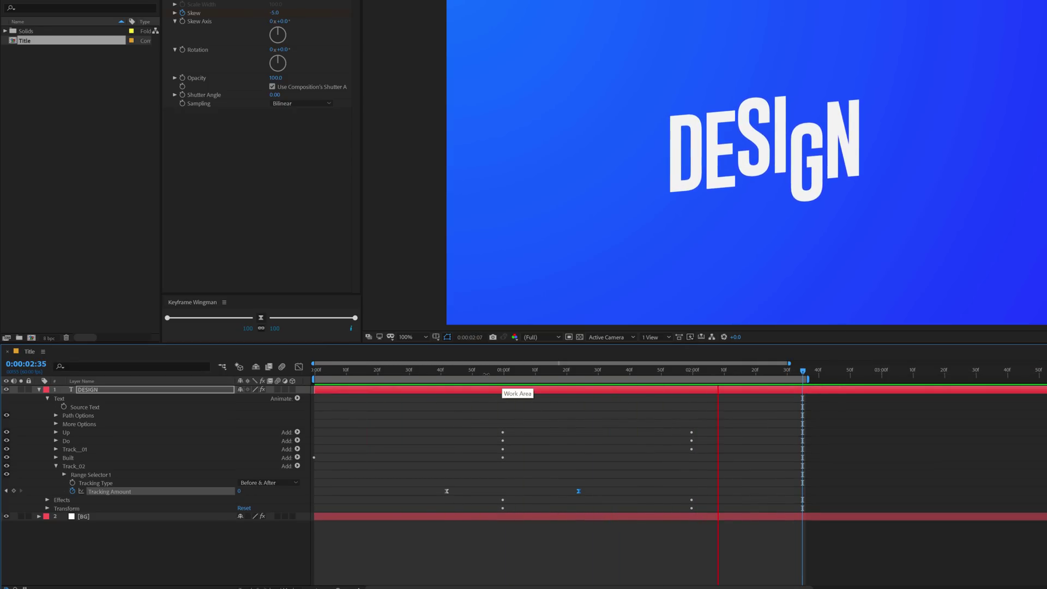
key(space)
drag(430, 481, 588, 493)
key(space)
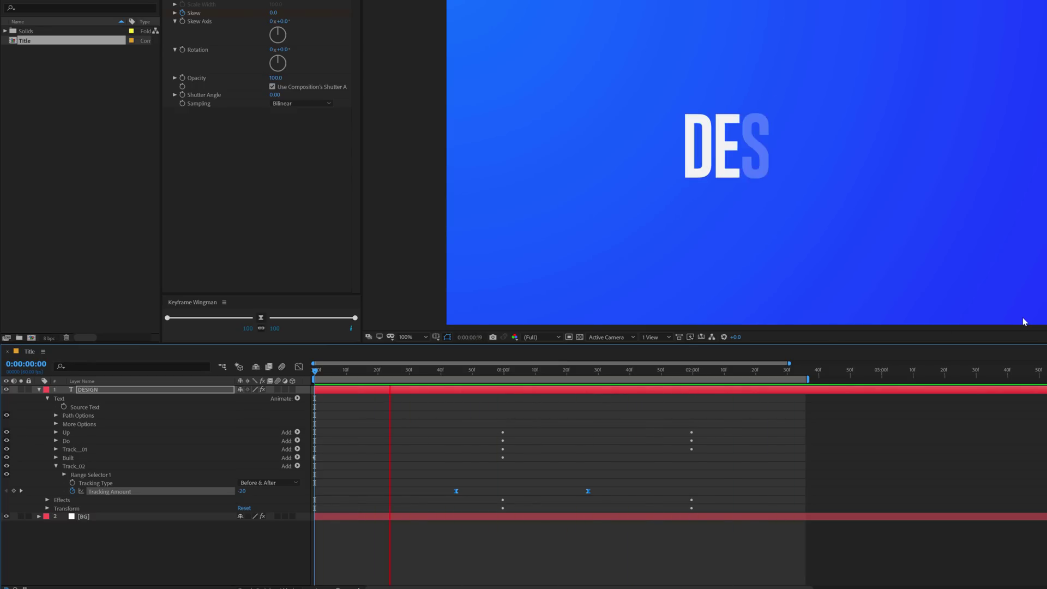
click(615, 375)
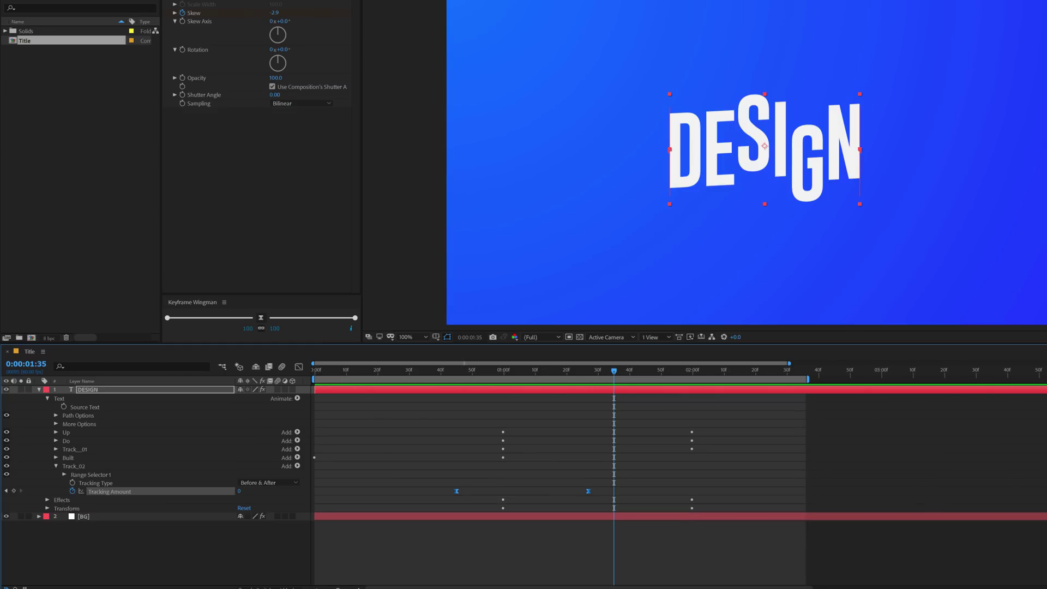
Reselect DESIGN, show only its animated properties, and collapse Track_02
click(39, 389)
click(95, 437)
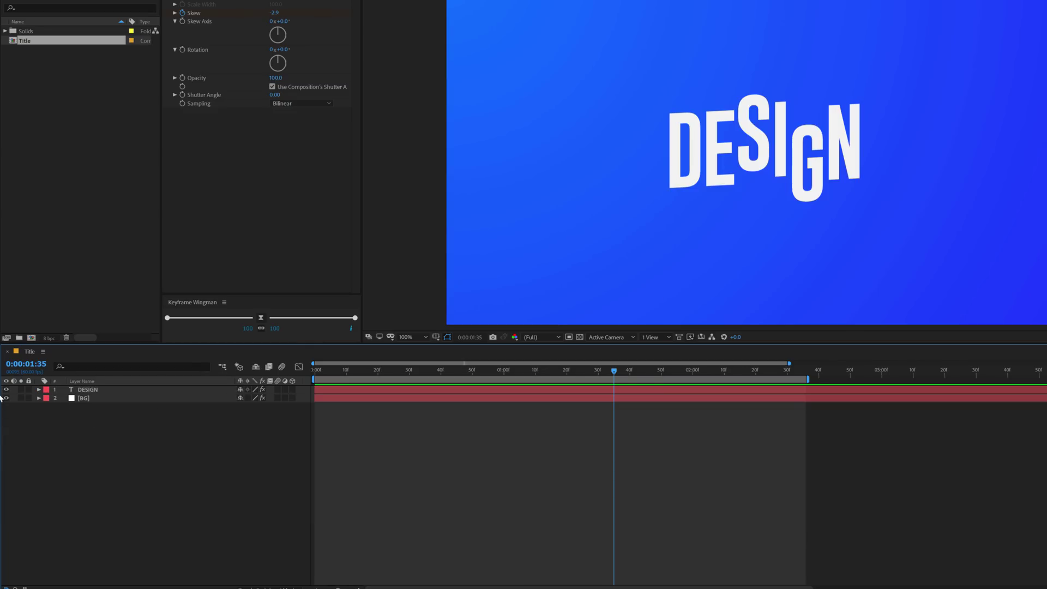
click(90, 388)
key(ctrl+grave)
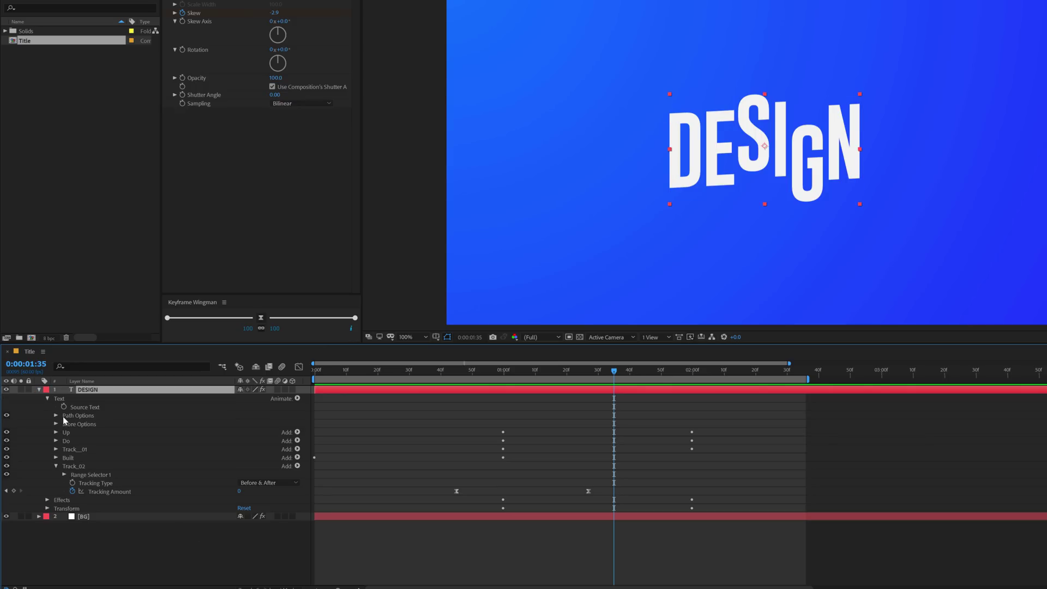
click(56, 466)
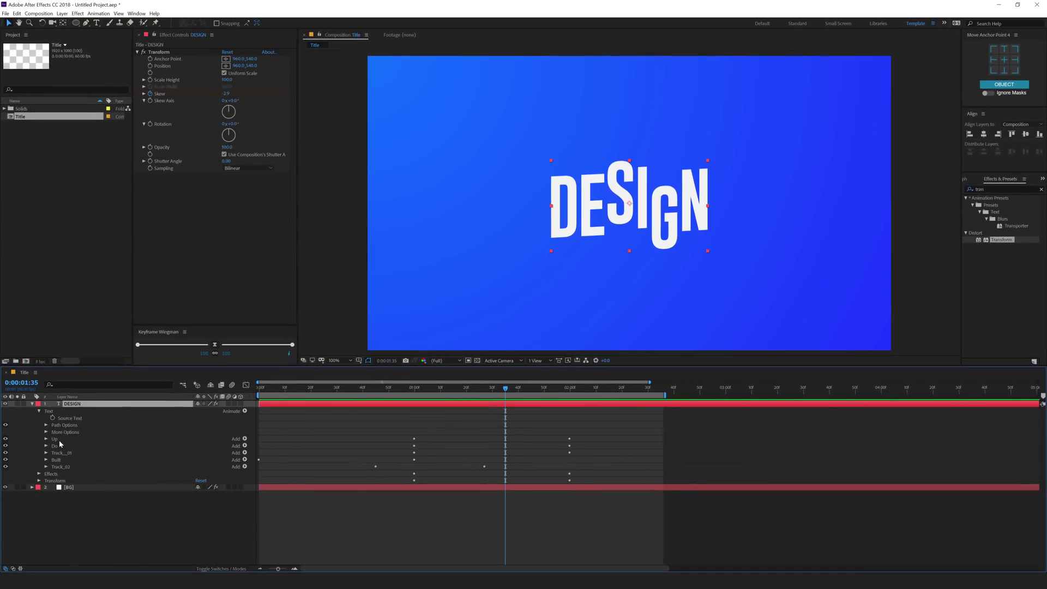
Save the Up, Do, Track_01, Built and Track_02 animators as the preset 'Dynamic text'
click(70, 433)
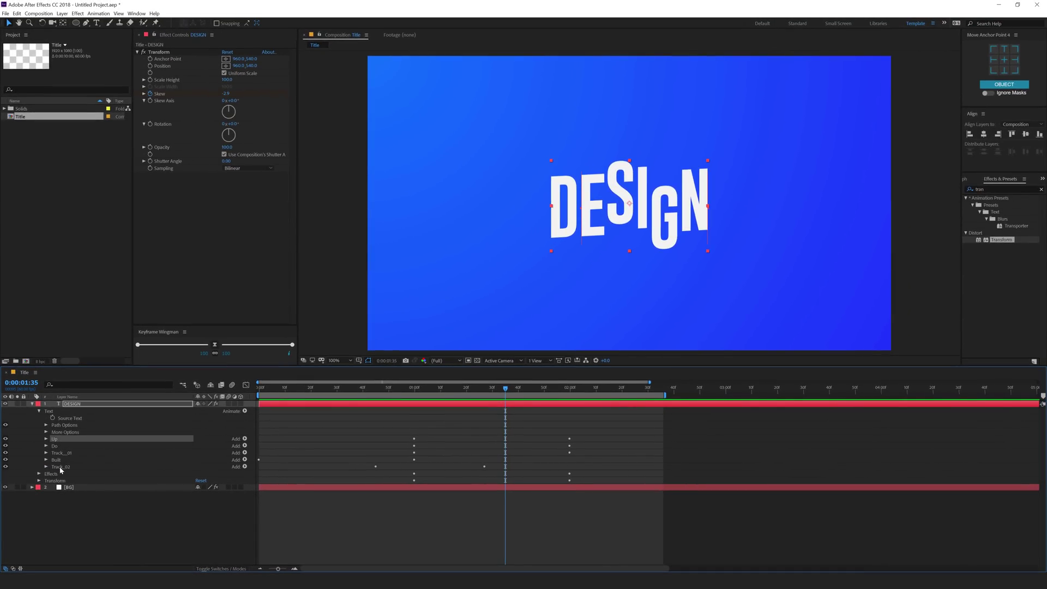
shift+click(61, 467)
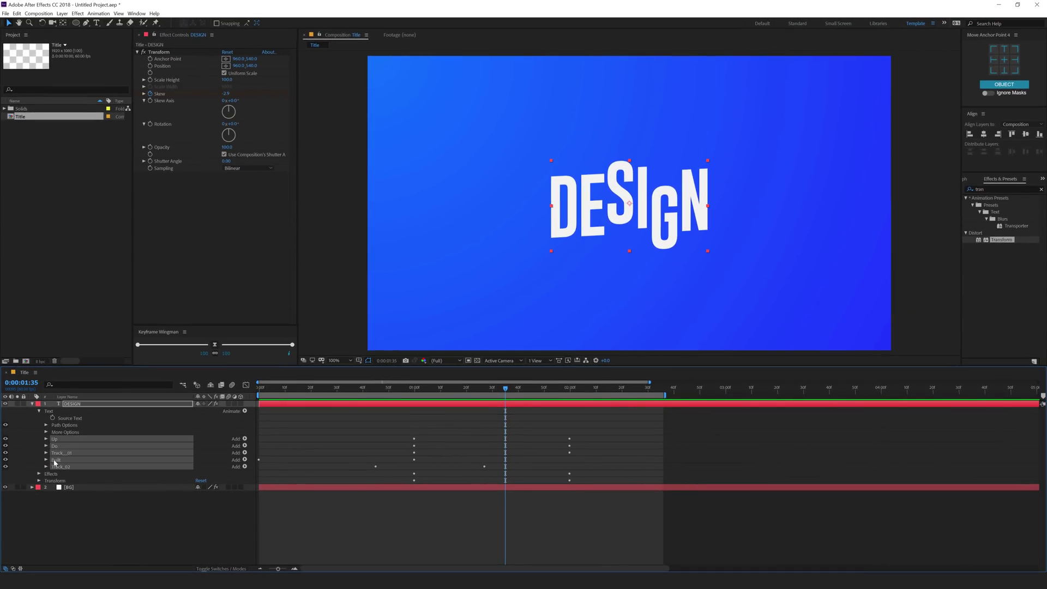
click(98, 14)
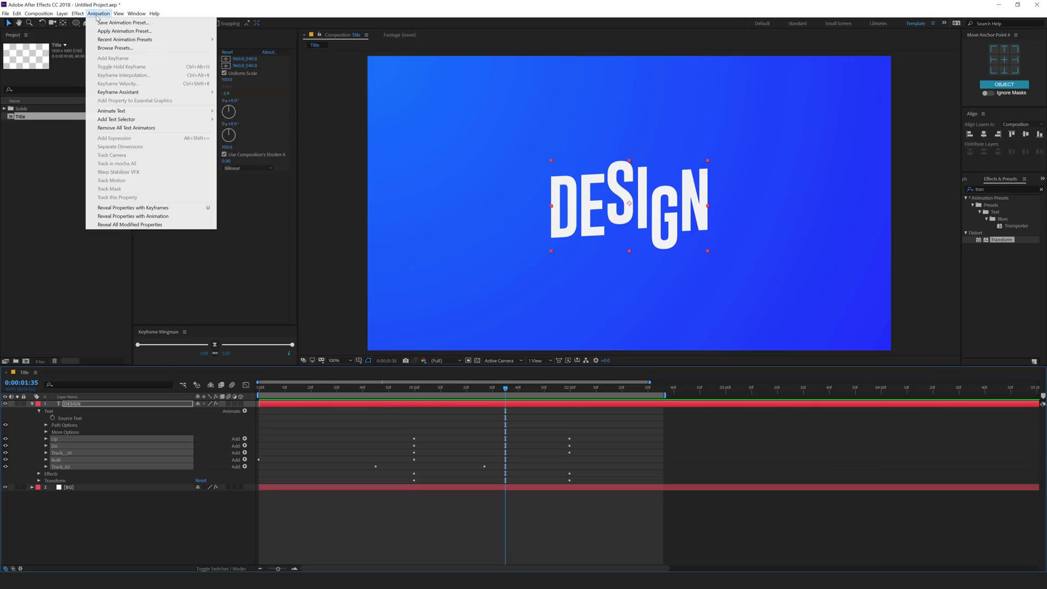
click(118, 23)
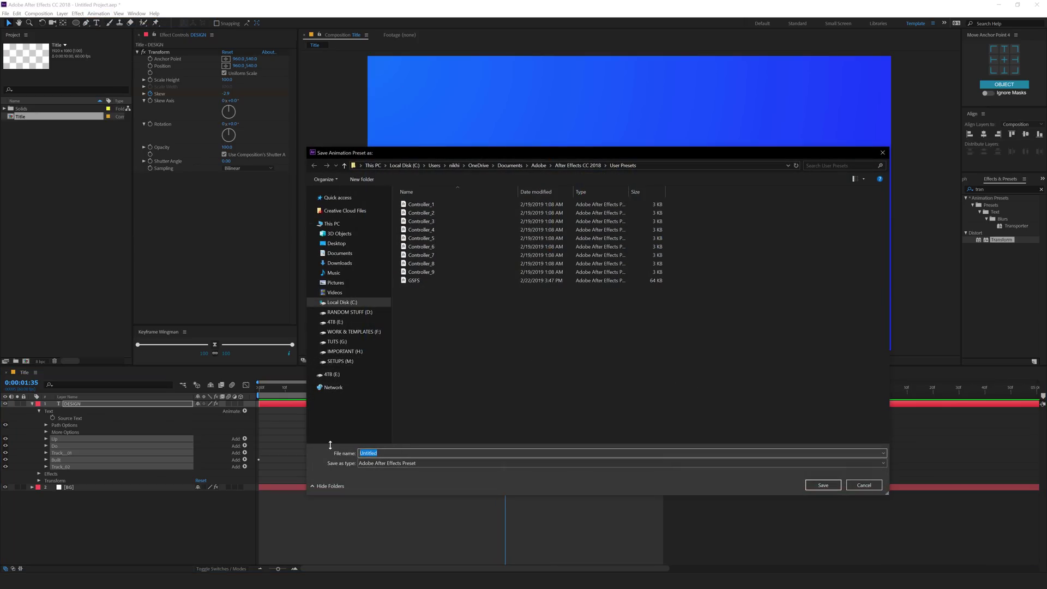
text(Dynamic text)
click(823, 485)
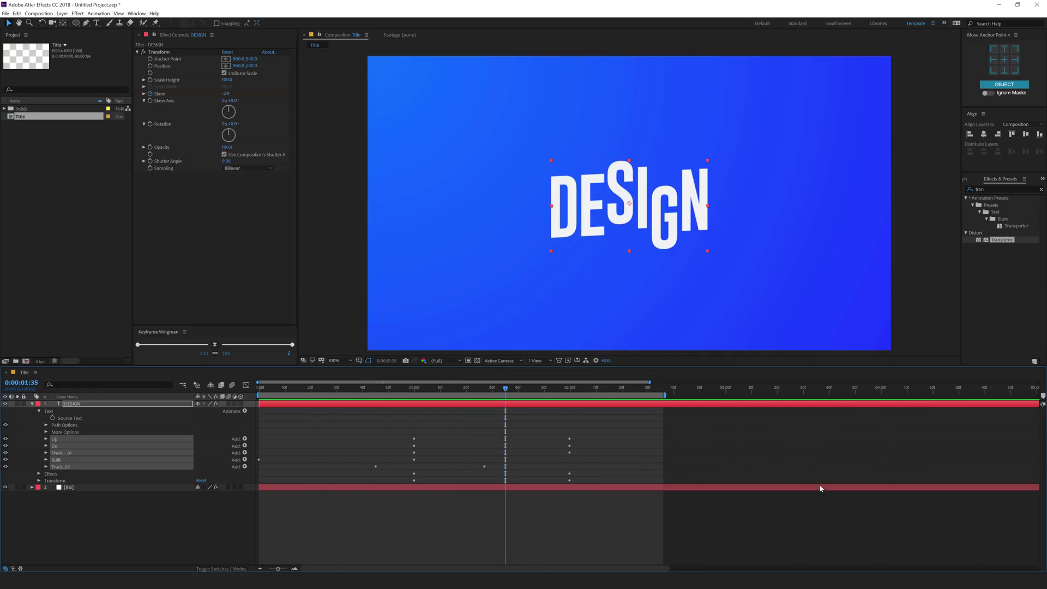
Clear the Effects & Presets search and show Animation Presets > User Presets
click(1042, 190)
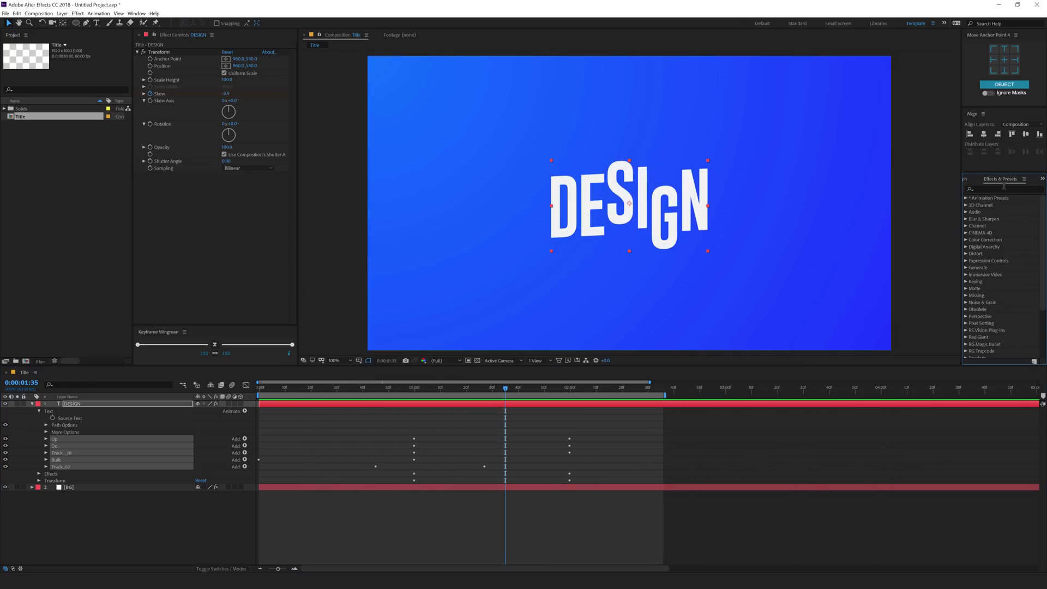
click(965, 199)
click(972, 212)
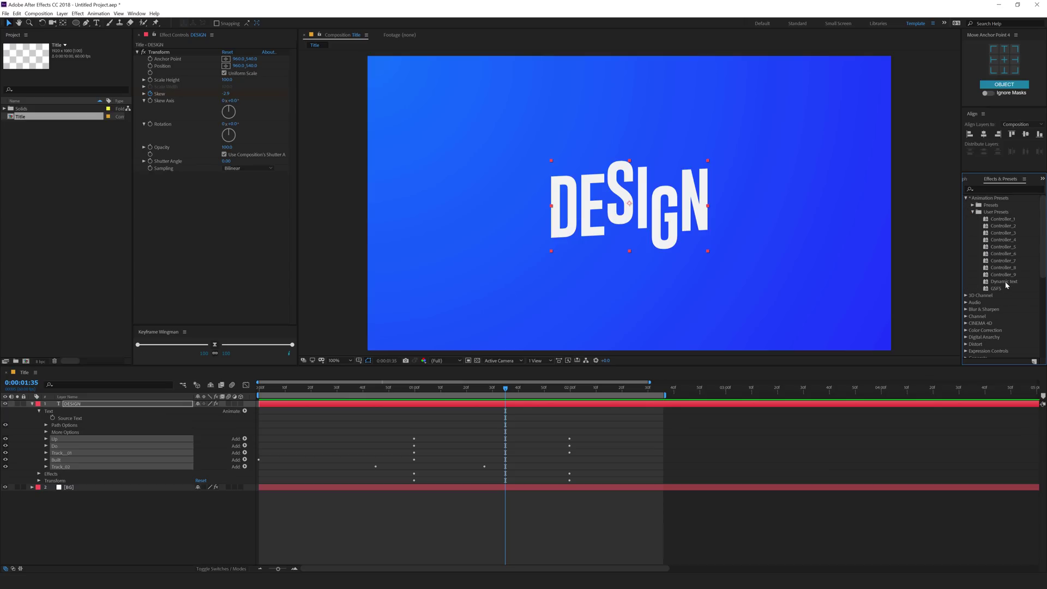
Create a new text layer reading 'TYPO' to the left of DESIGN
click(146, 526)
click(96, 22)
click(467, 275)
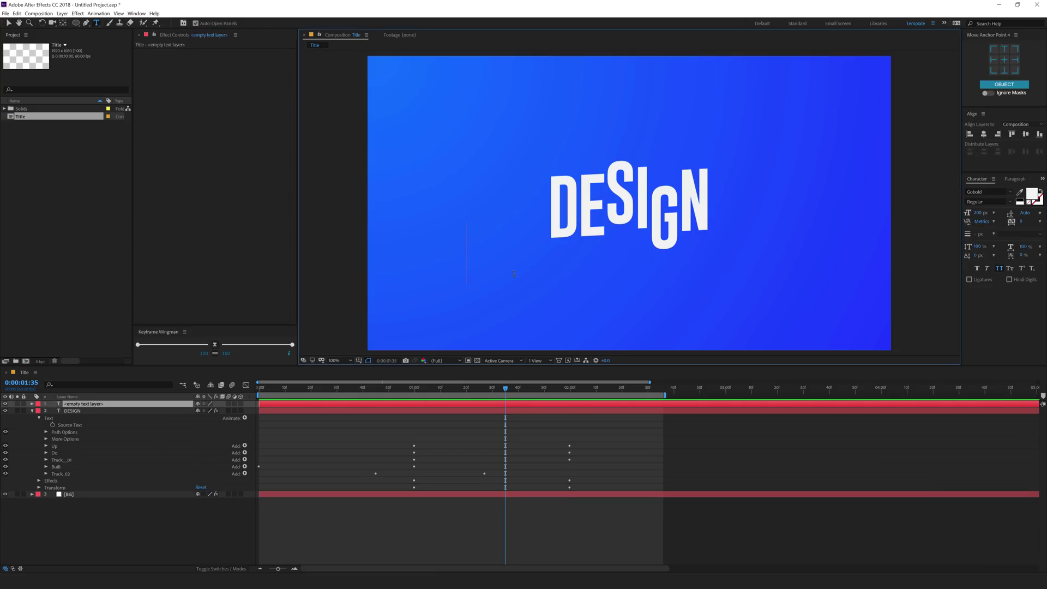
text(TYPO)
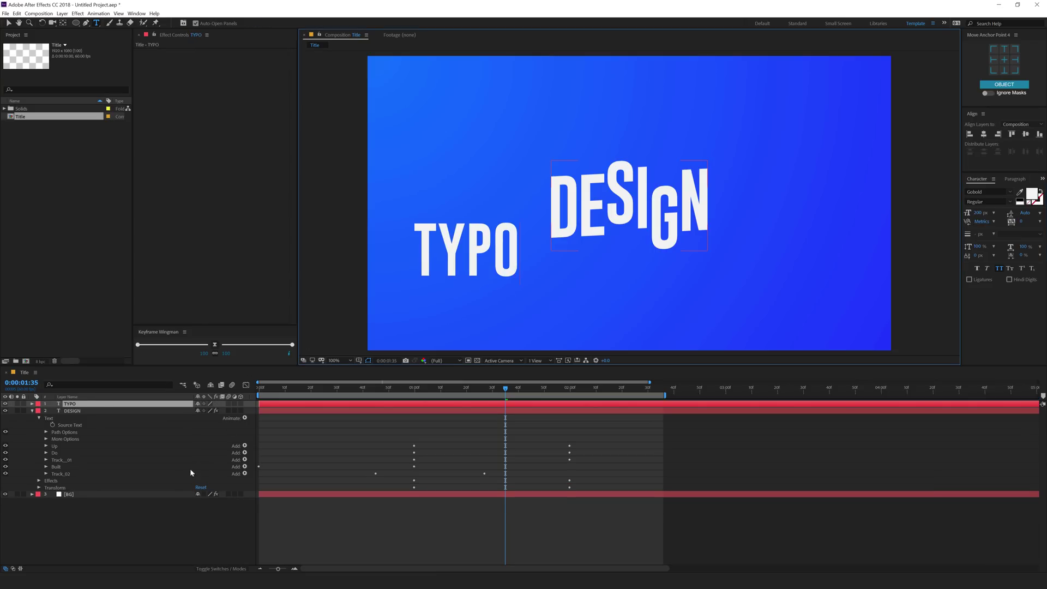
click(133, 529)
From the timeline start, apply the Dynamic text preset to the TYPO layer and preview it
key(Home)
key(Caps_Lock)
key(Caps_Lock)
click(1042, 178)
click(1021, 207)
drag(1004, 281, 64, 405)
key(space)
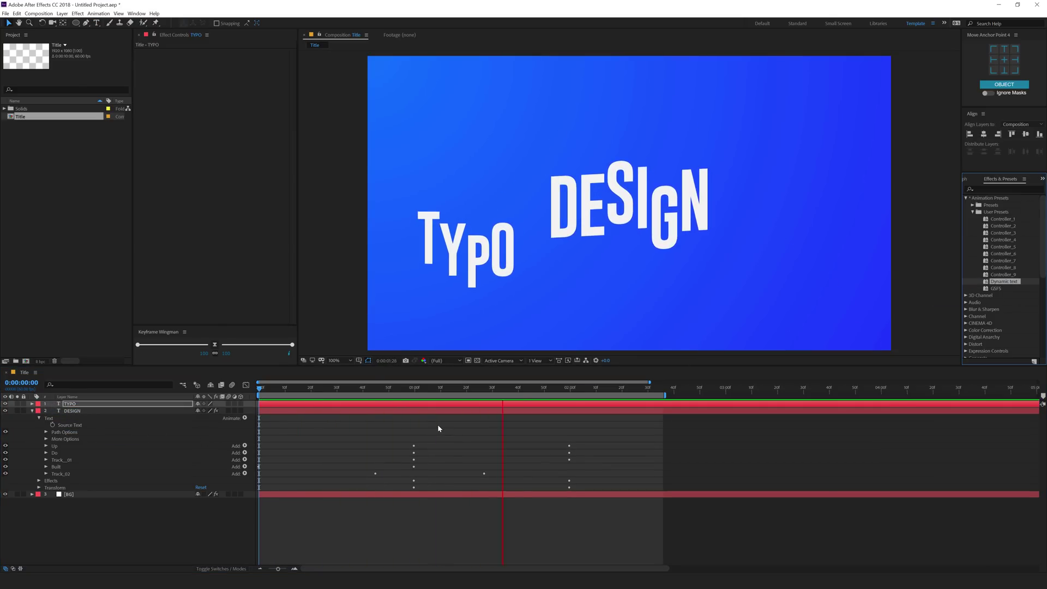
drag(496, 392, 549, 391)
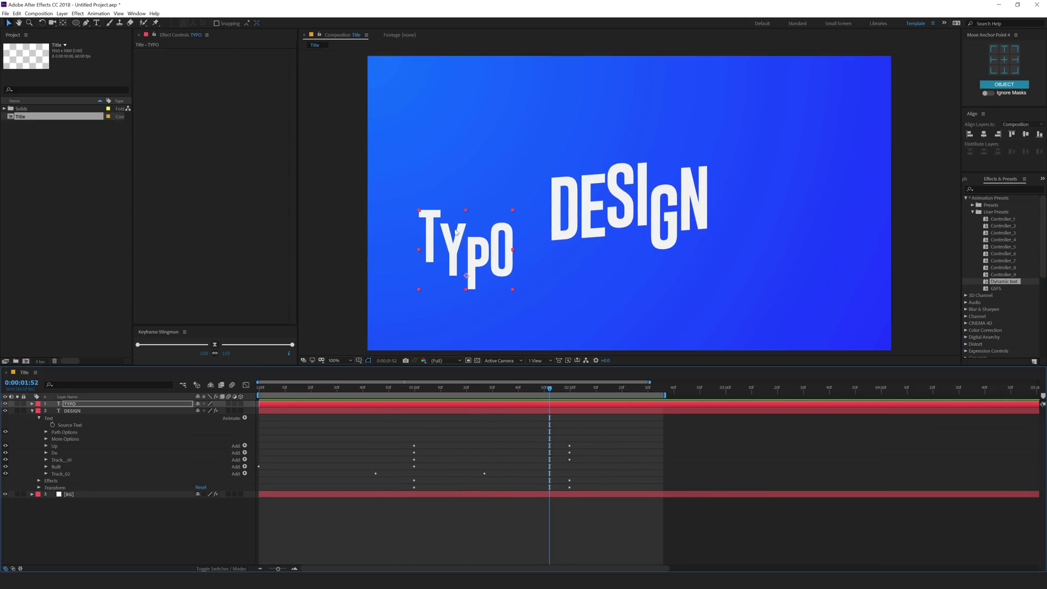